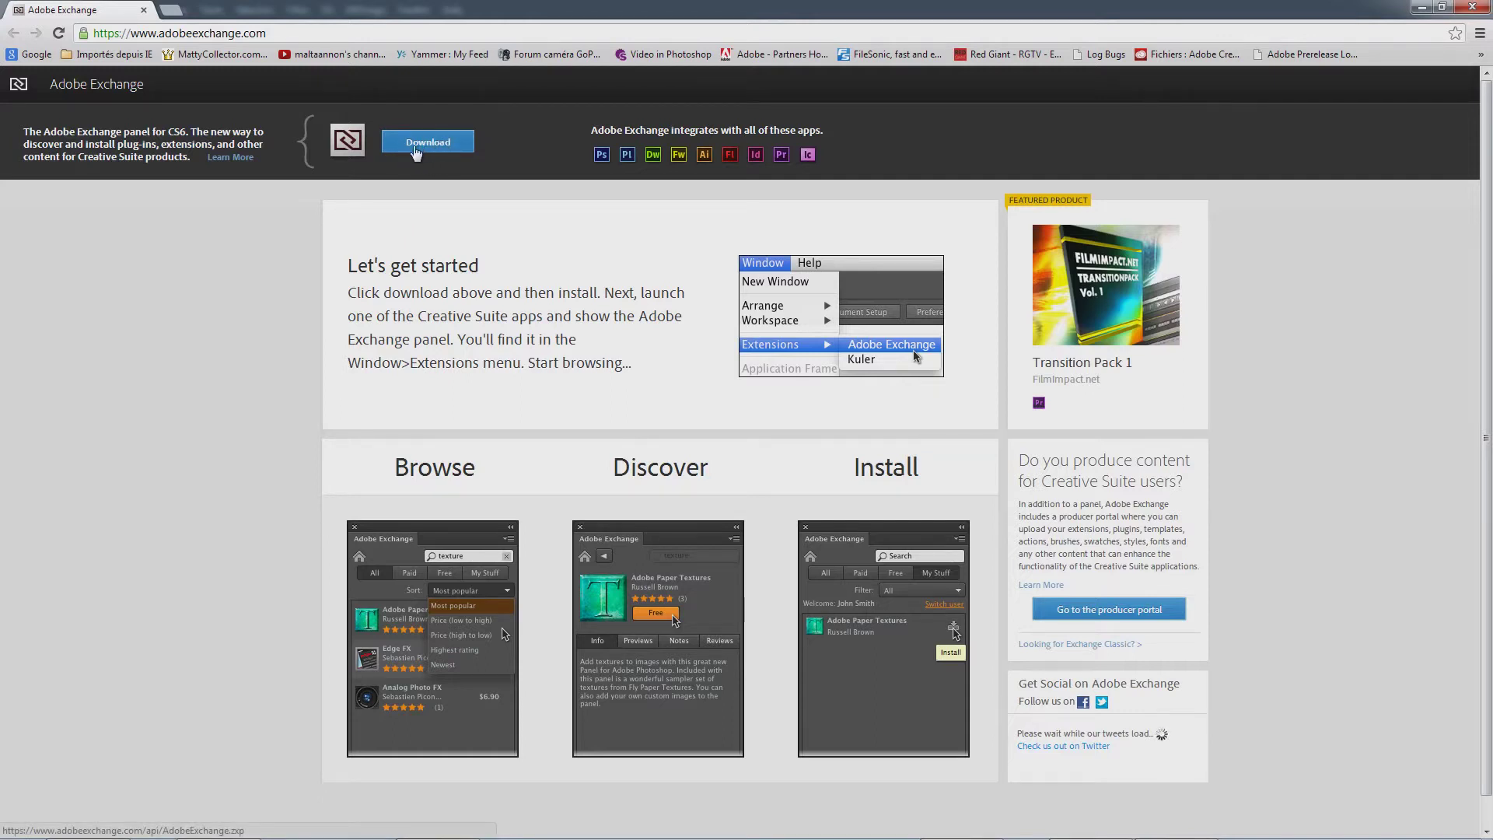
Switch to Photoshop and search the Adobe Exchange panel for "GoPro"
key("alt+Tab")
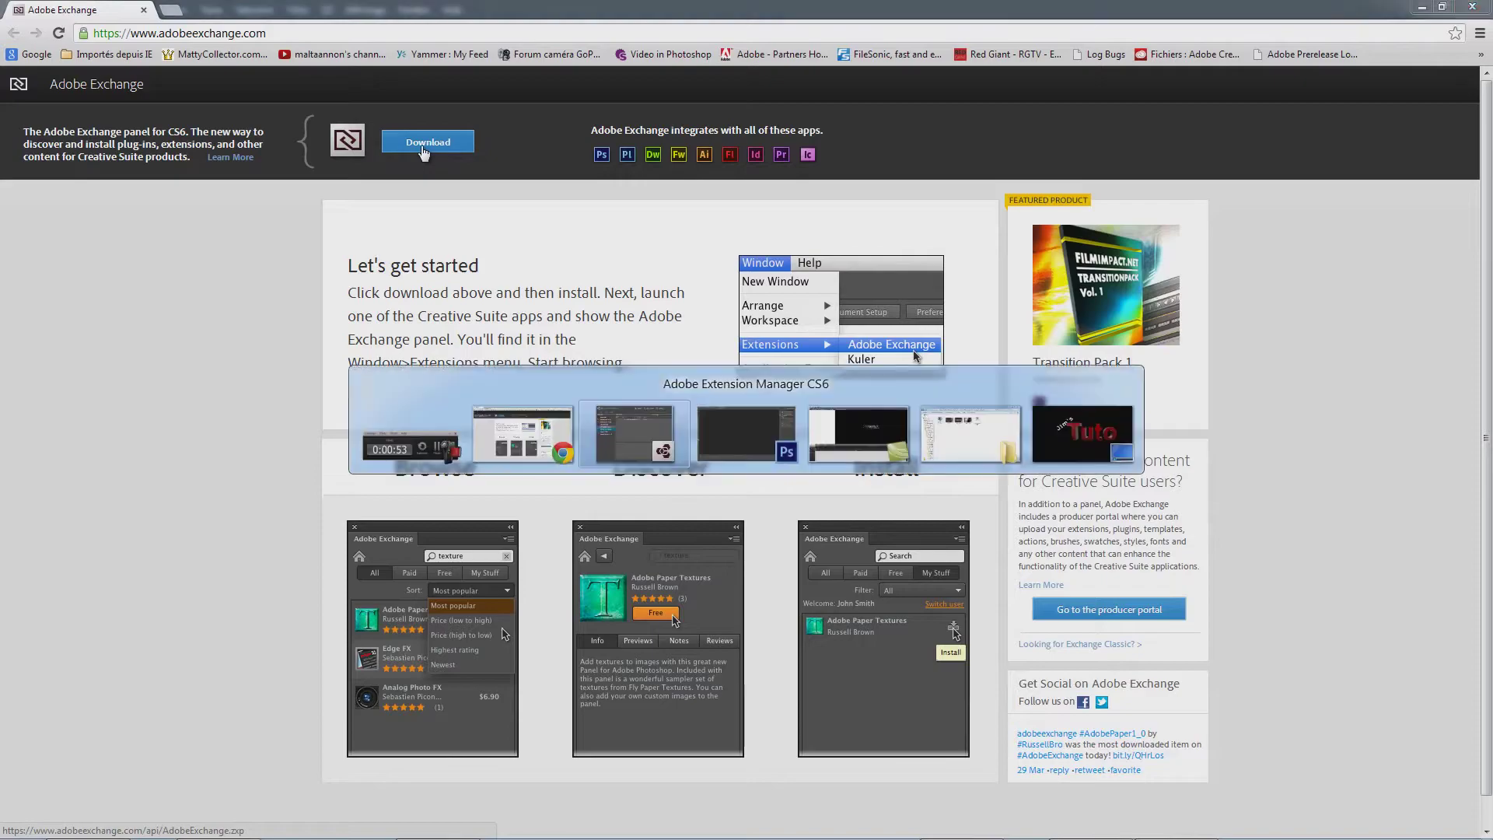
key("alt+Tab")
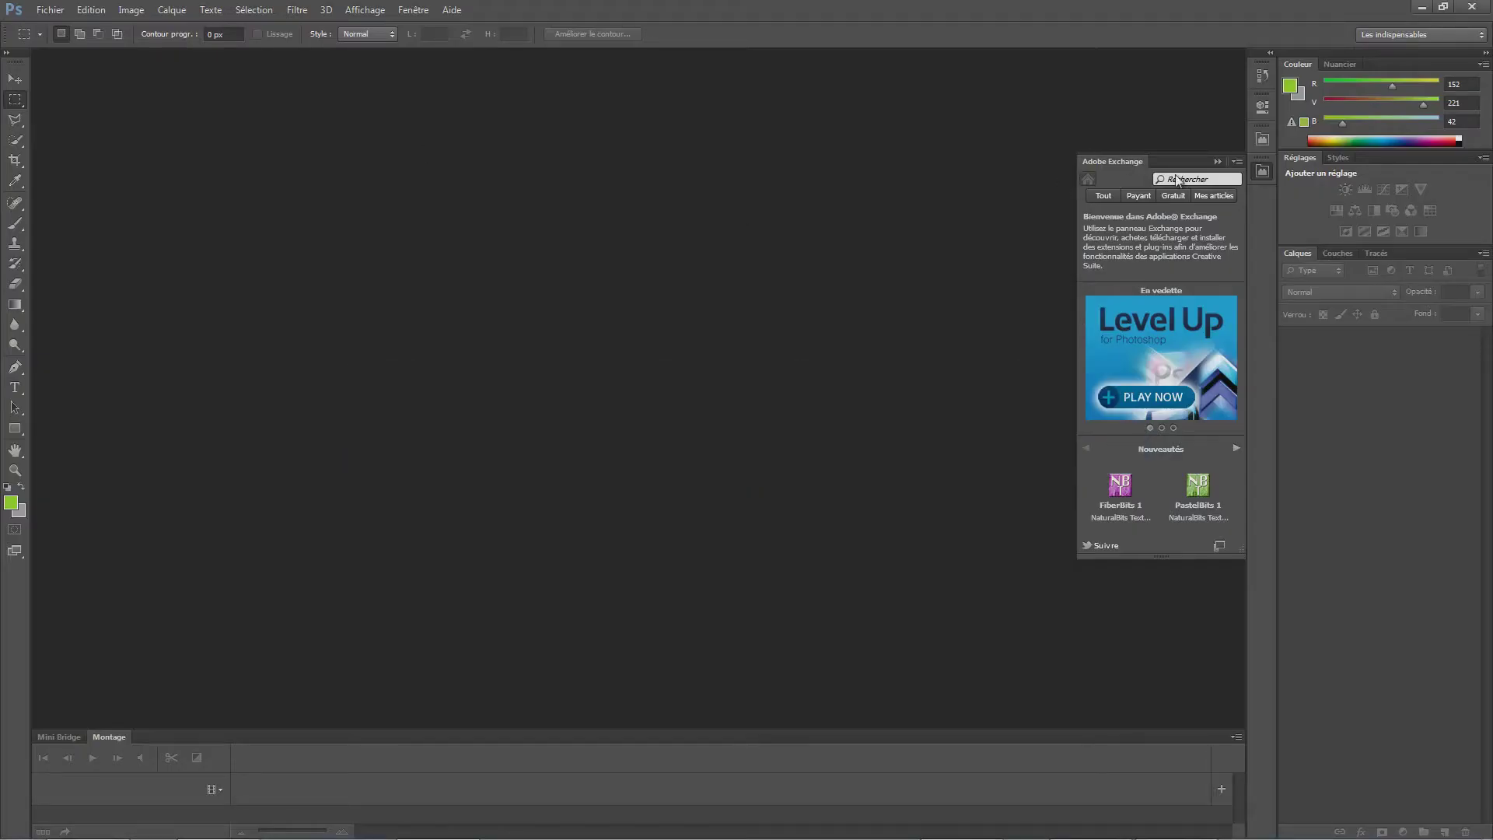
key("alt+Tab")
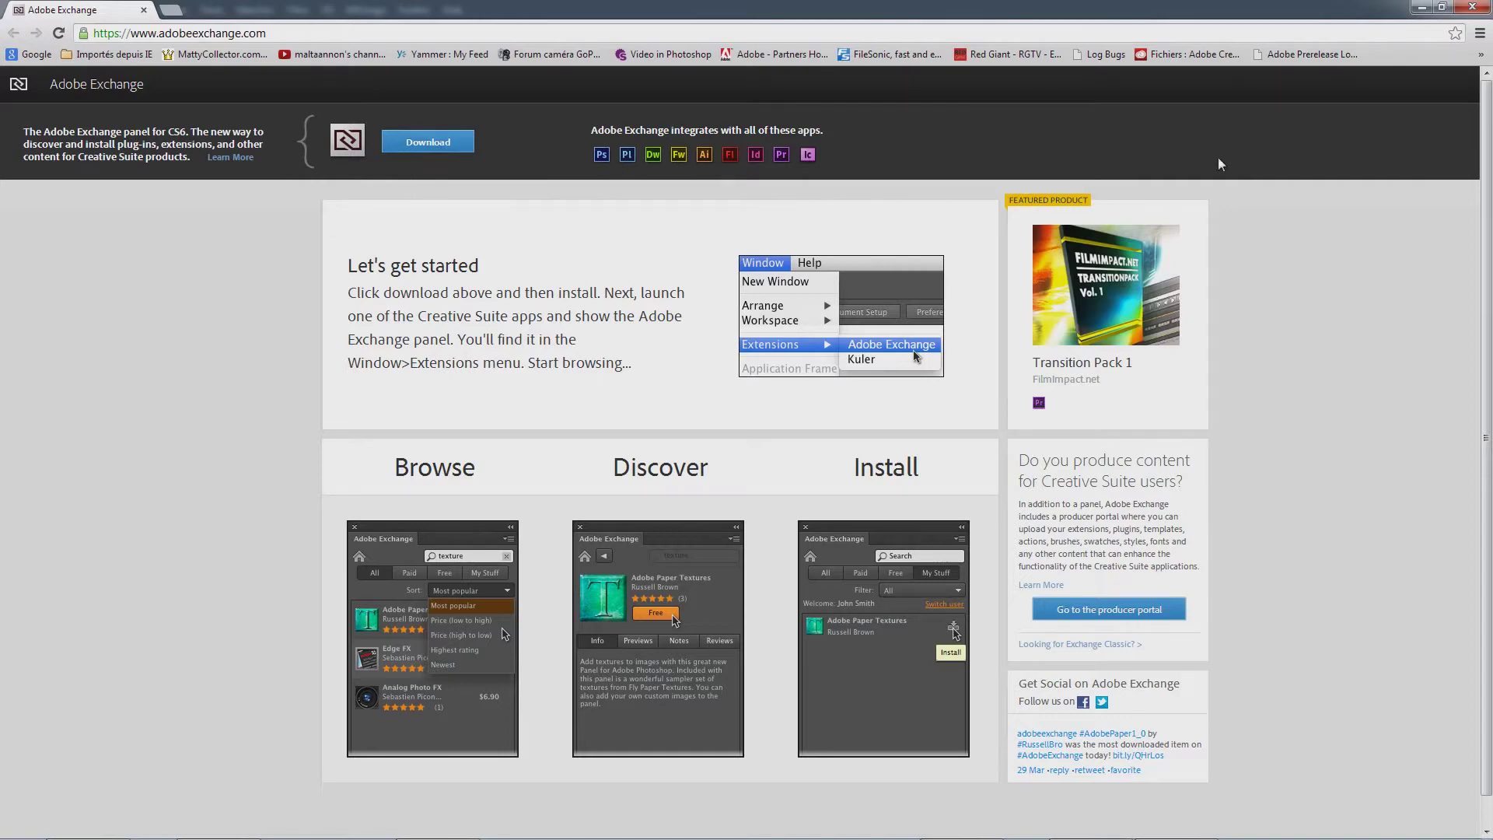
key("alt+Tab")
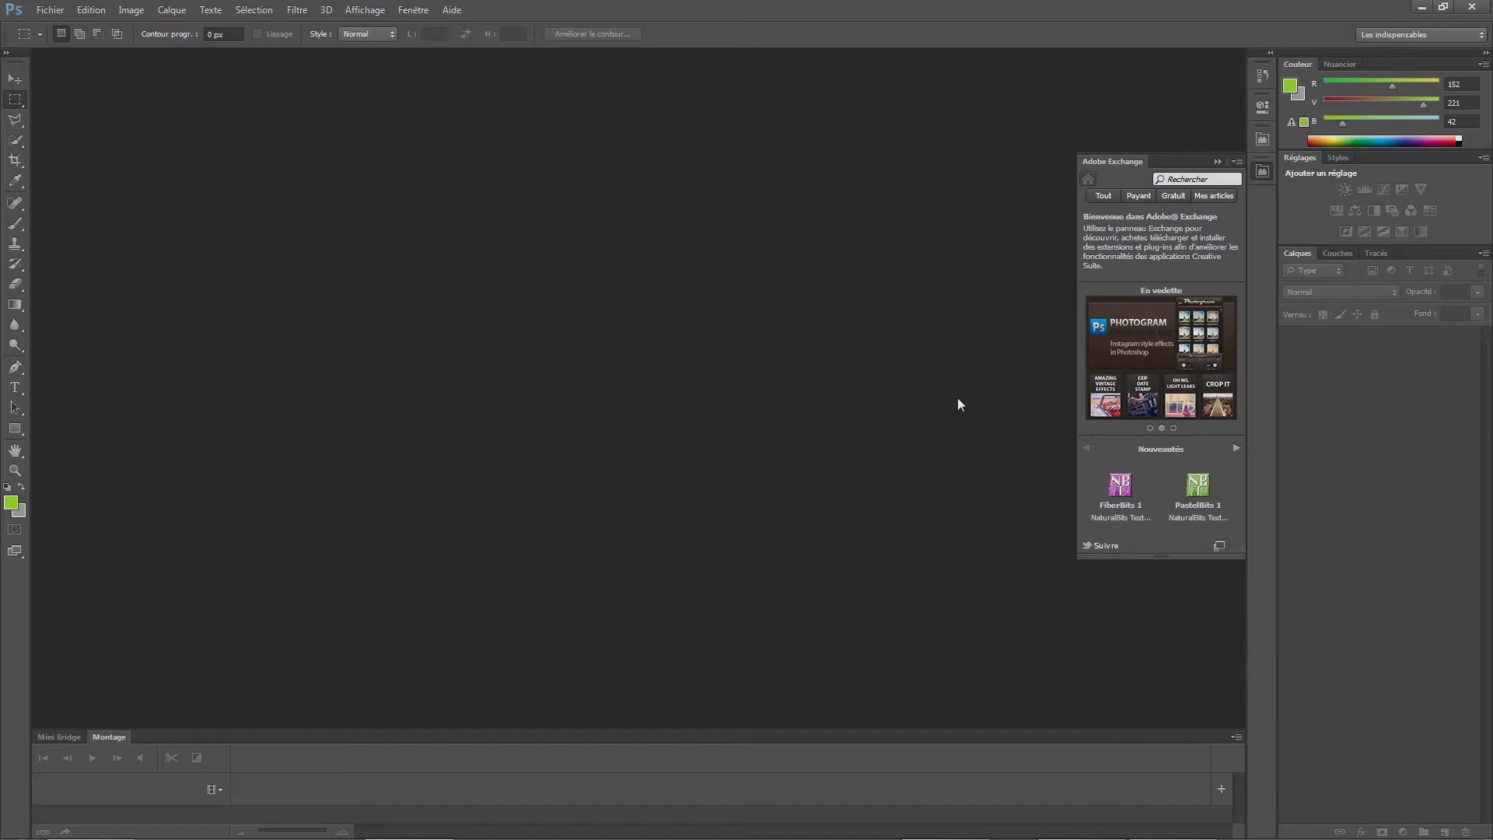
left_click(1185, 180)
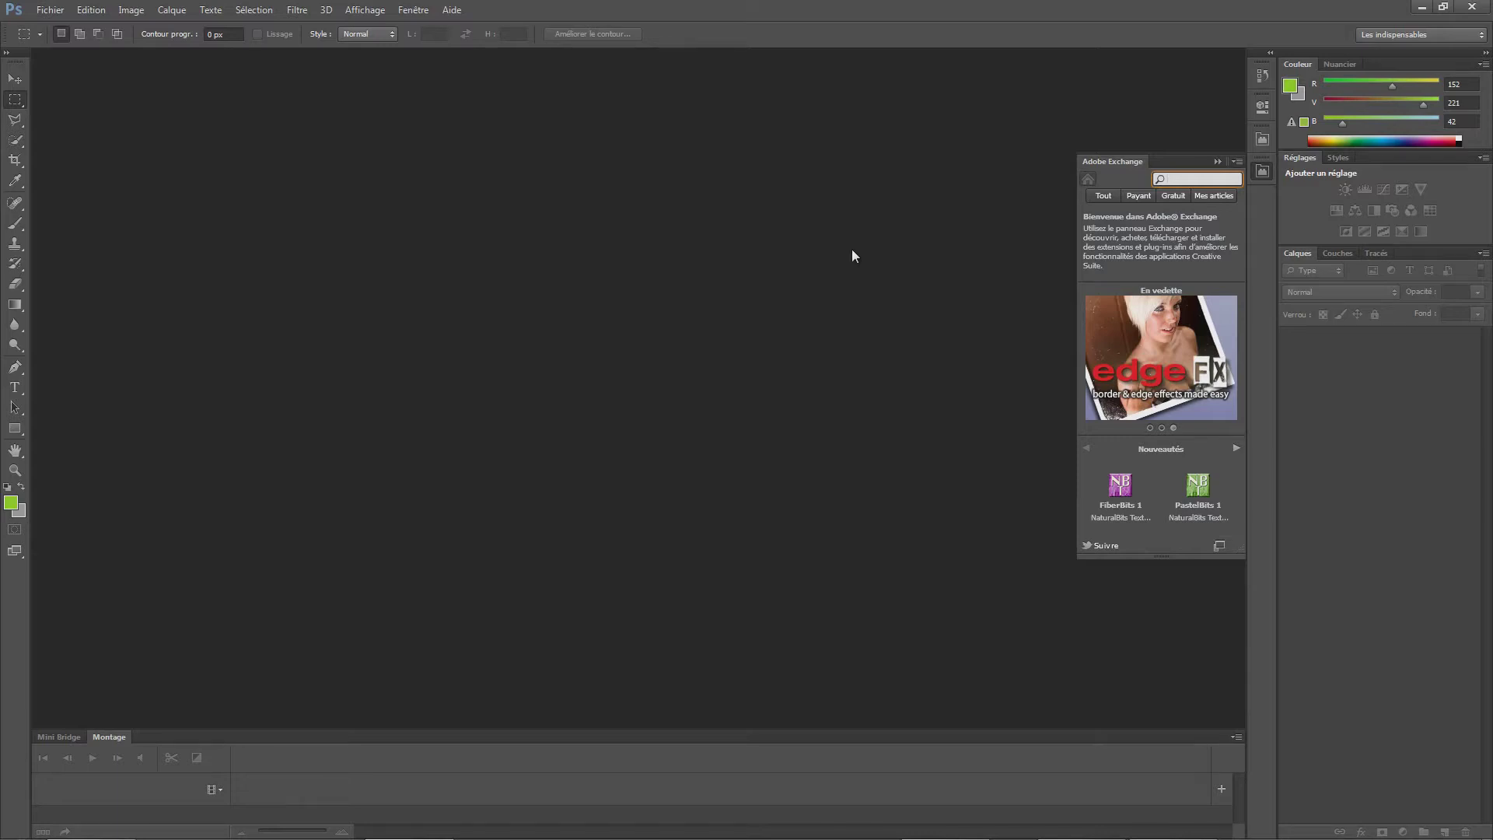
type("GoPro")
key("Return")
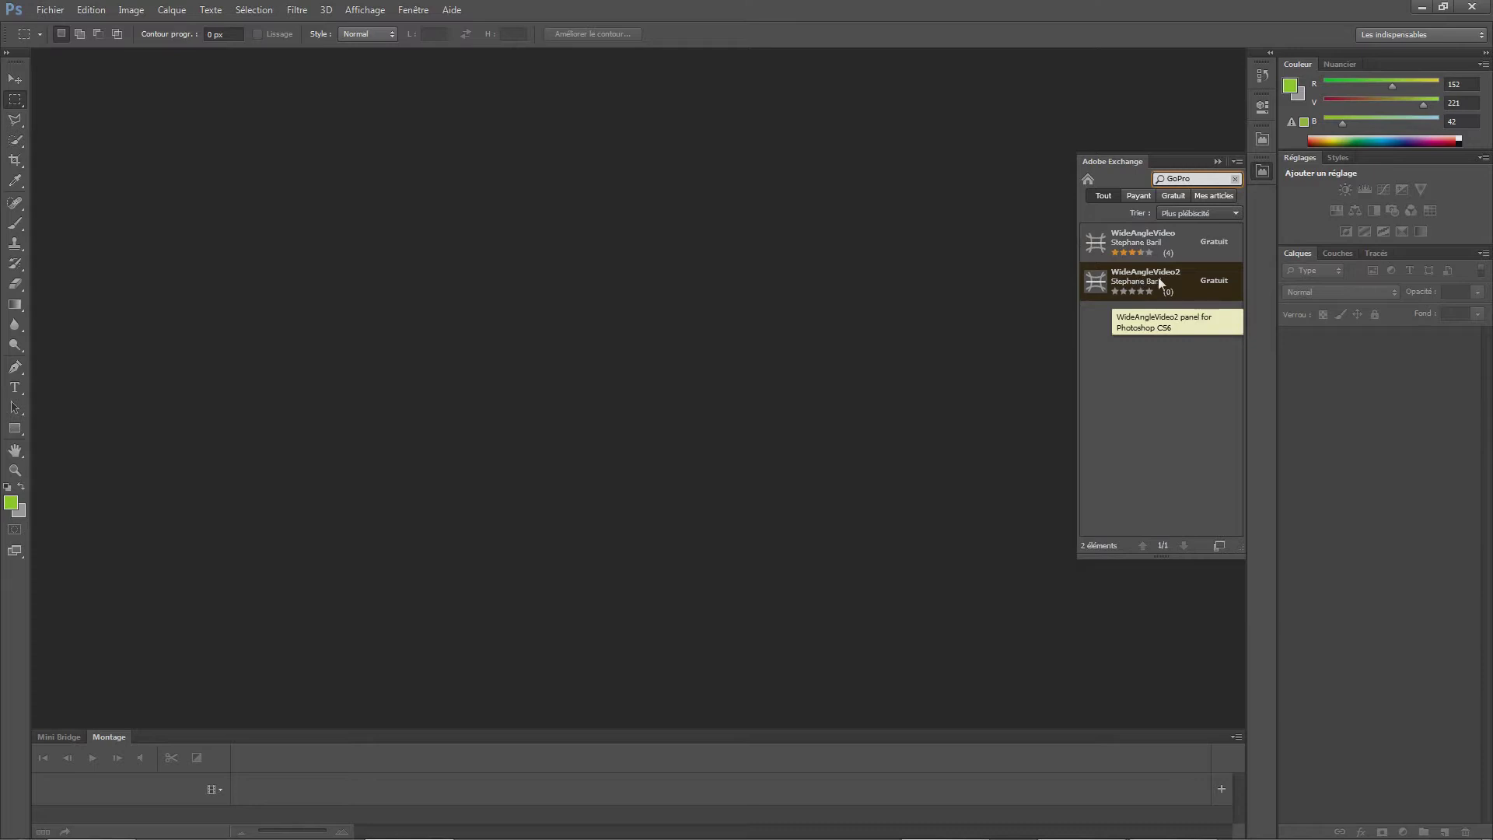
Open the WideAngleVideo2 listing and review its remarks, evaluations and general information
left_click(1152, 278)
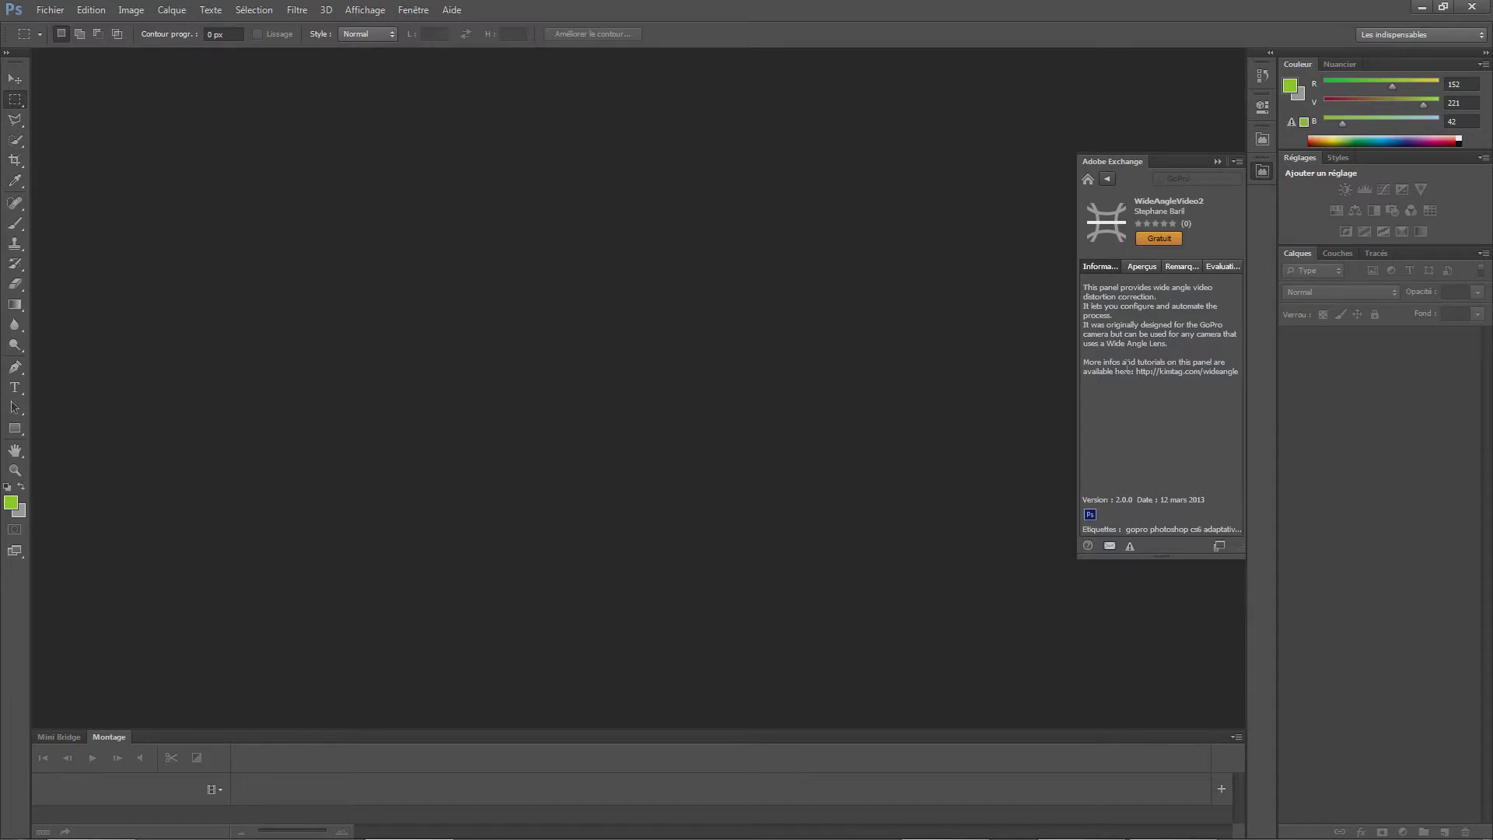
left_click(1182, 267)
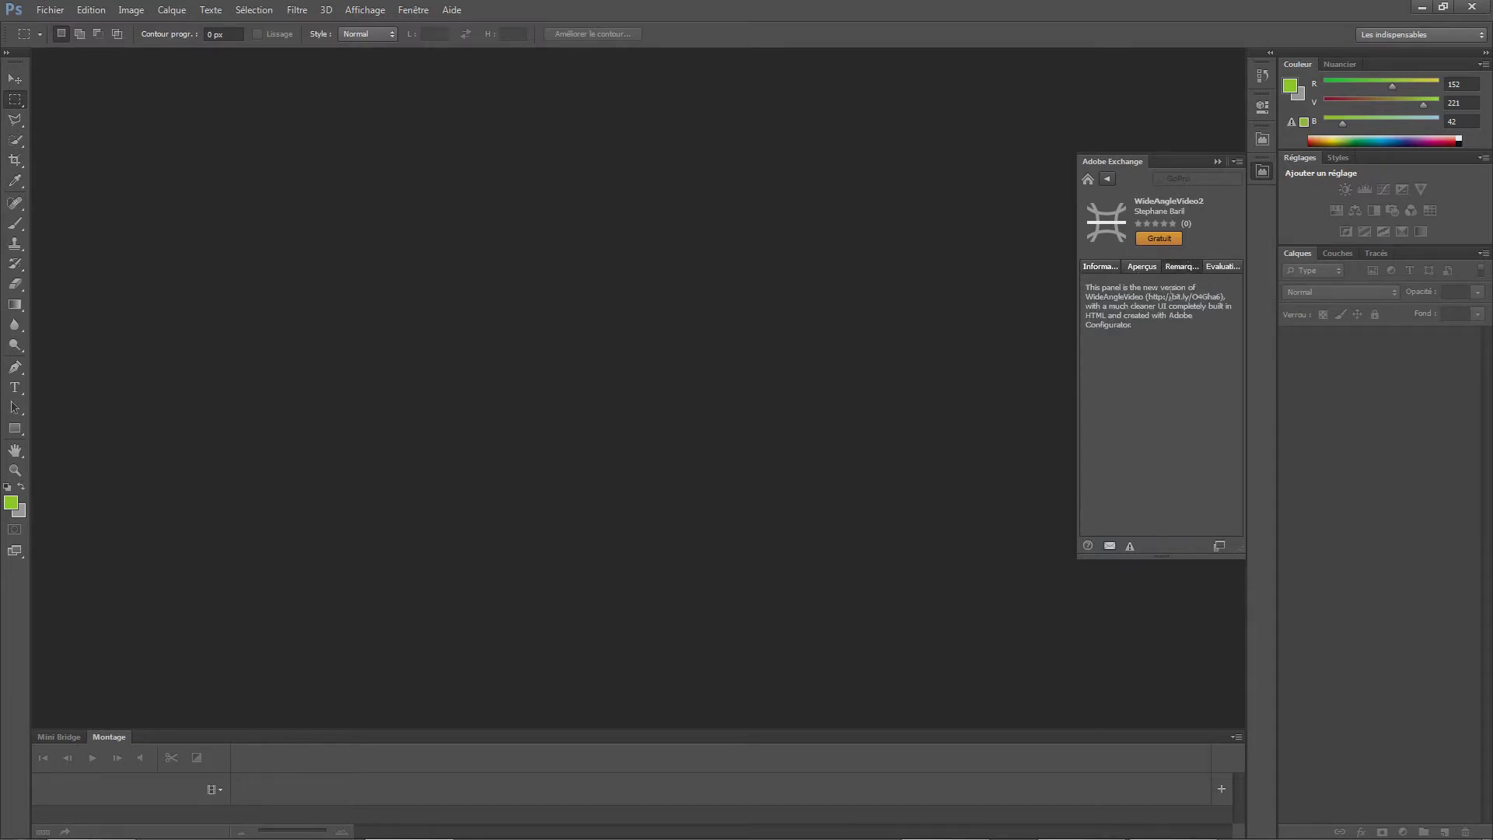
left_click(1226, 267)
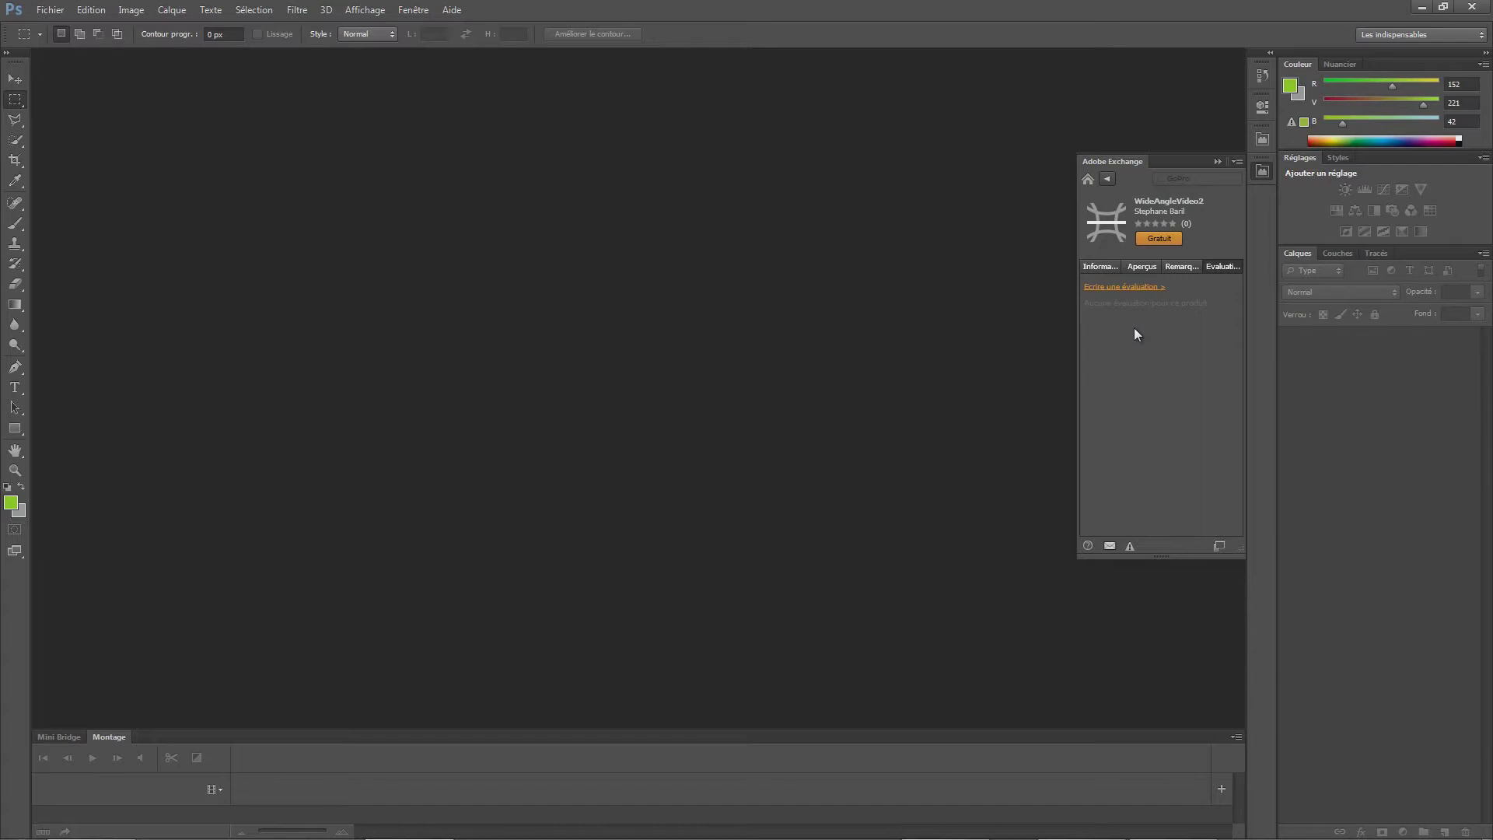
left_click(1099, 266)
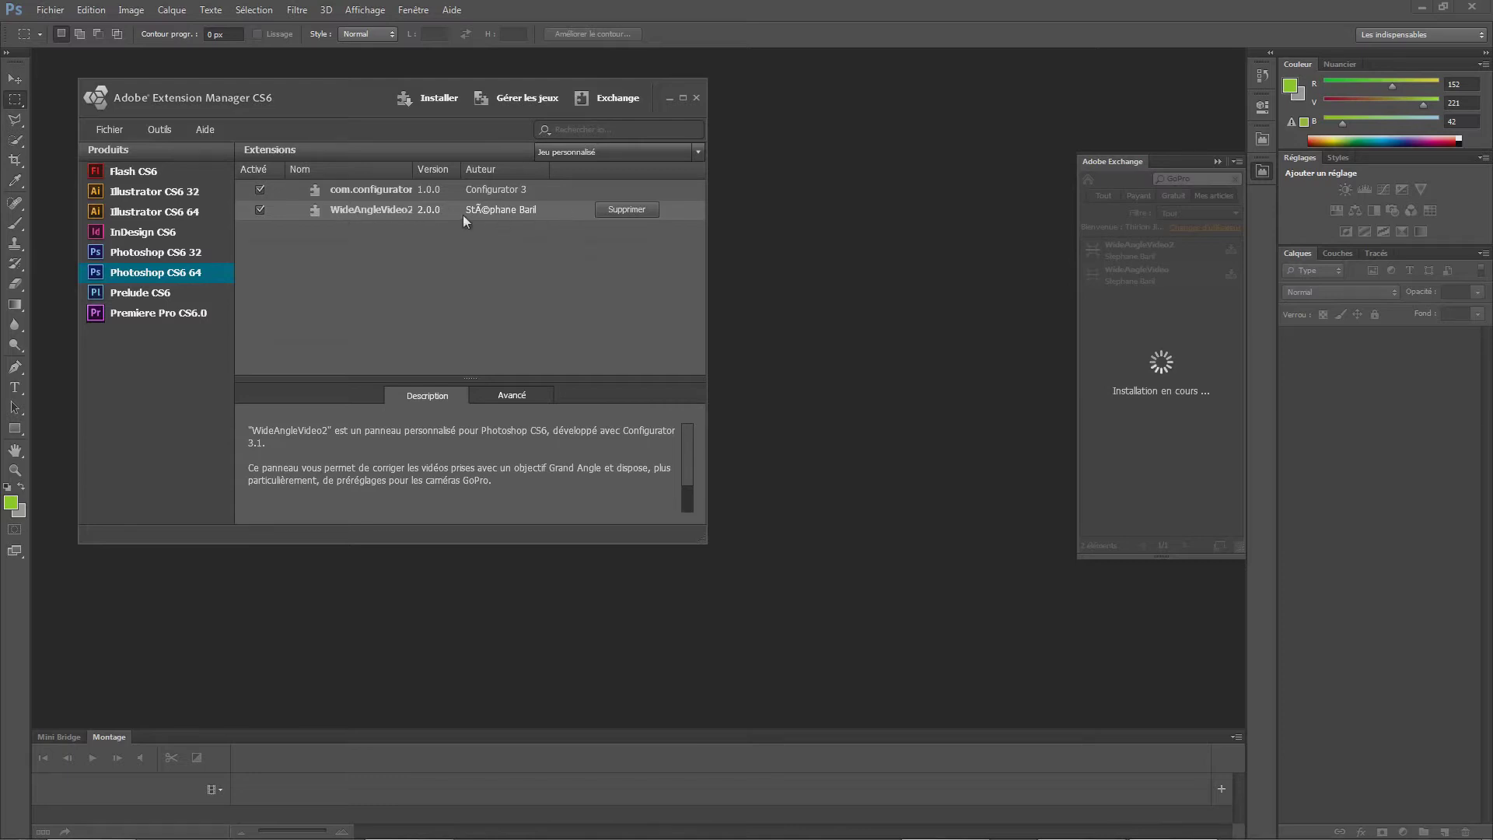
Select the WideAngleVideo2 extension under Photoshop CS6 64, close Adobe Extension Manager, and reopen Photoshop
left_click(418, 215)
left_click(696, 99)
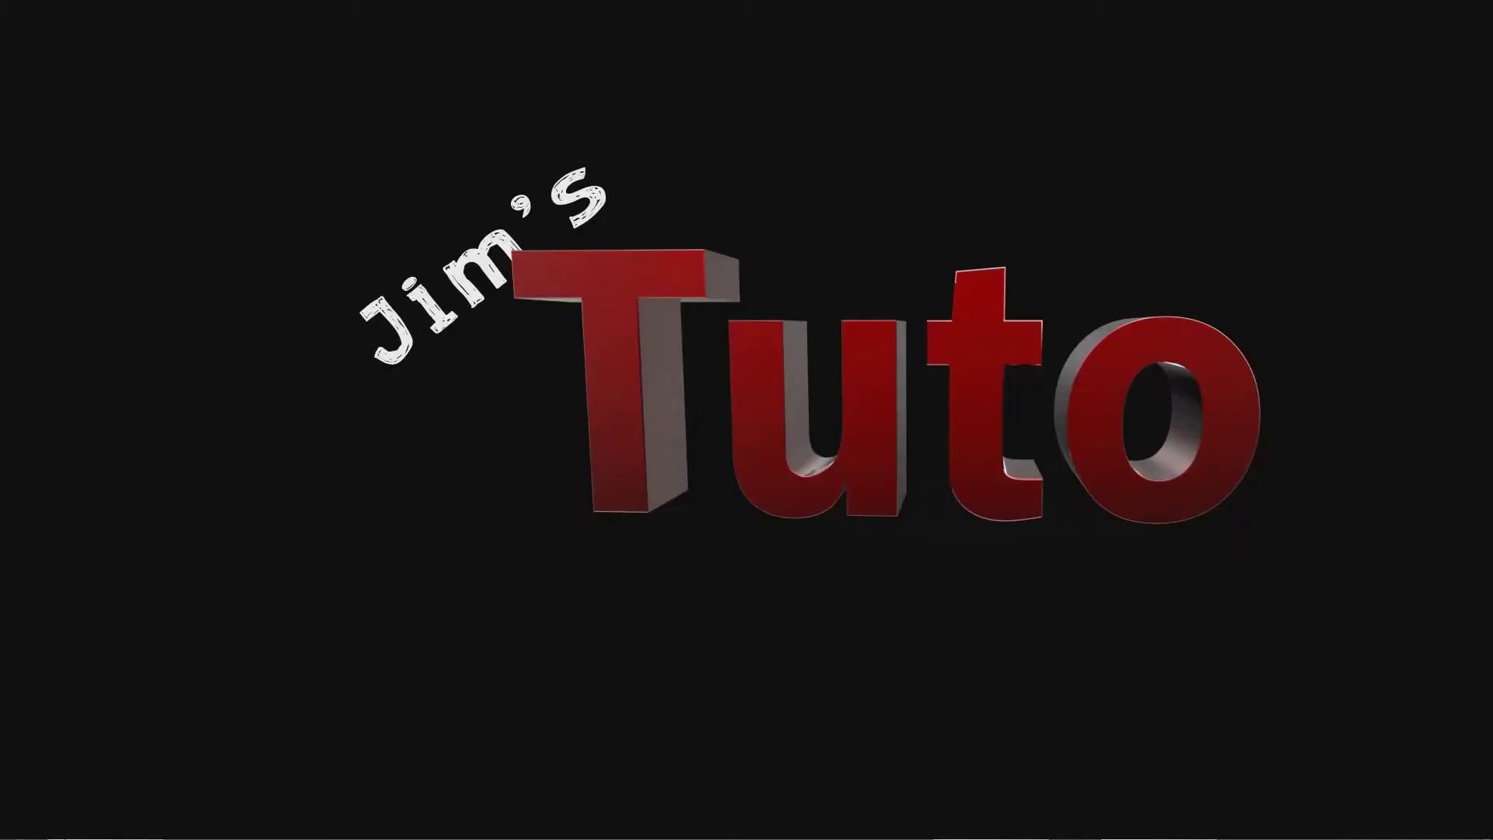
mouse_move(79, 833)
left_click(433, 829)
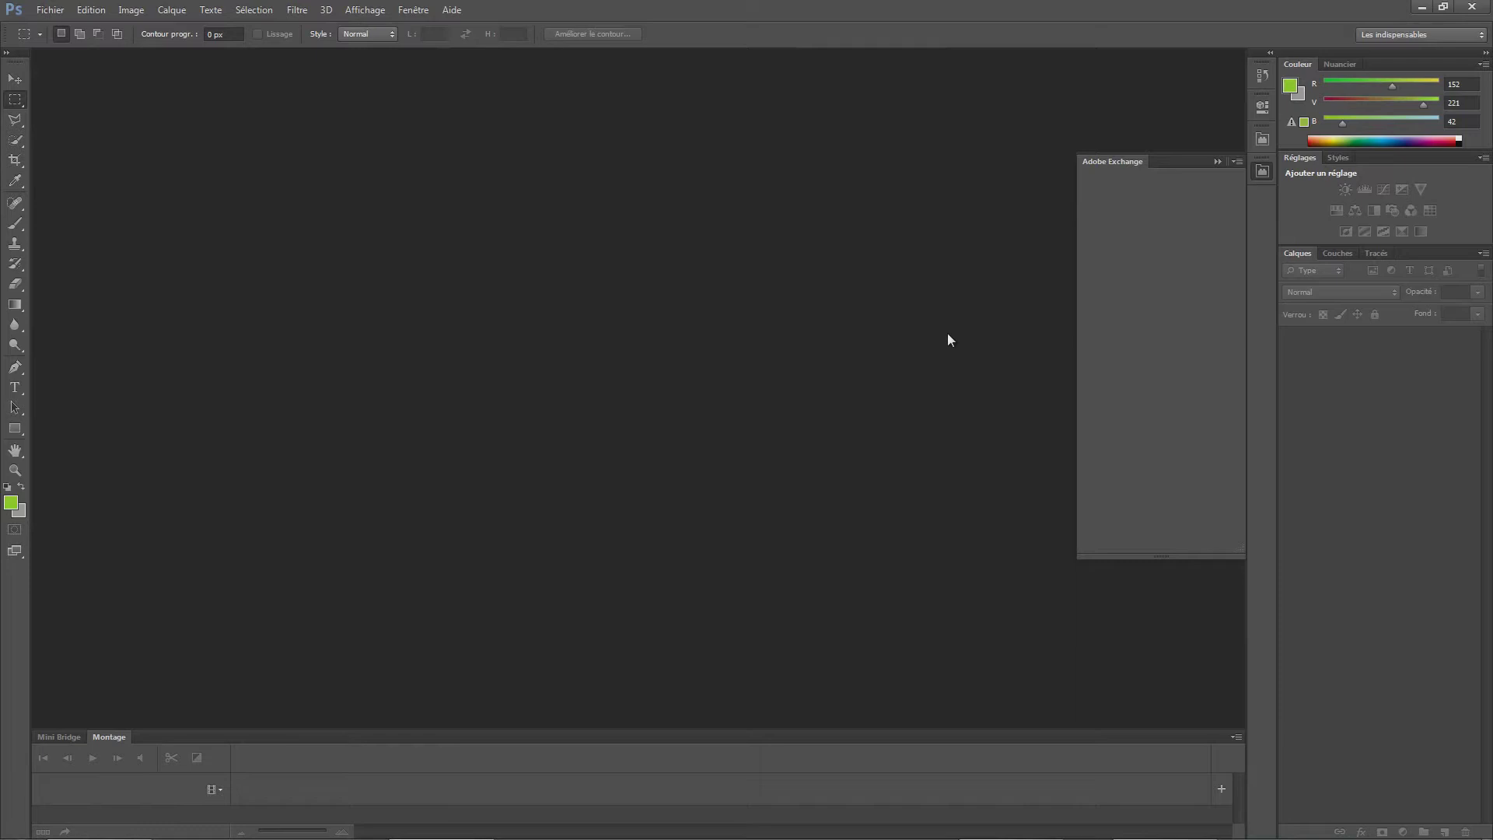
Display the WideAngleVideo2 extension panel in the workspace
left_click(413, 10)
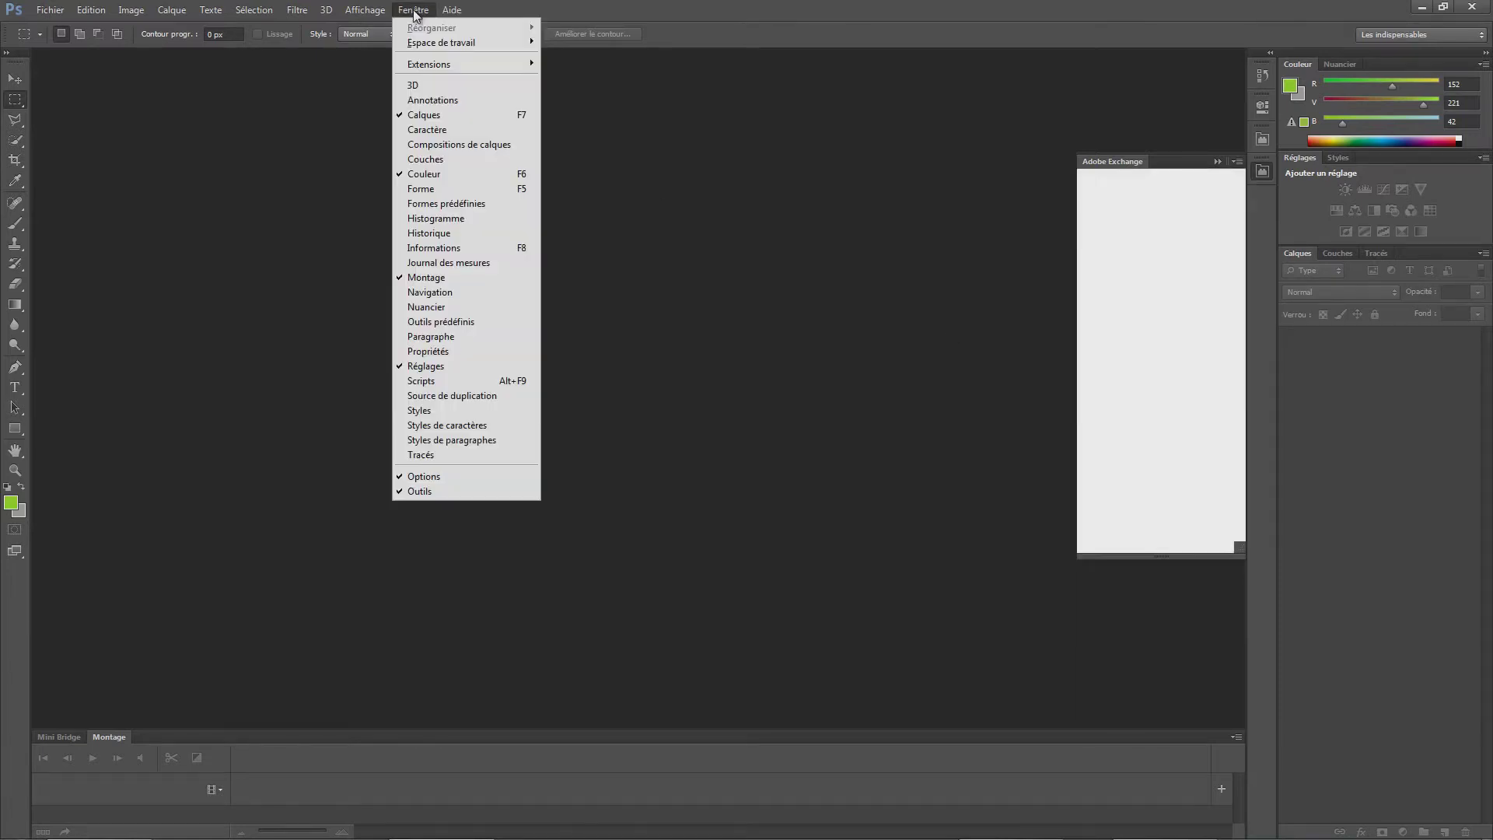
mouse_move(443, 70)
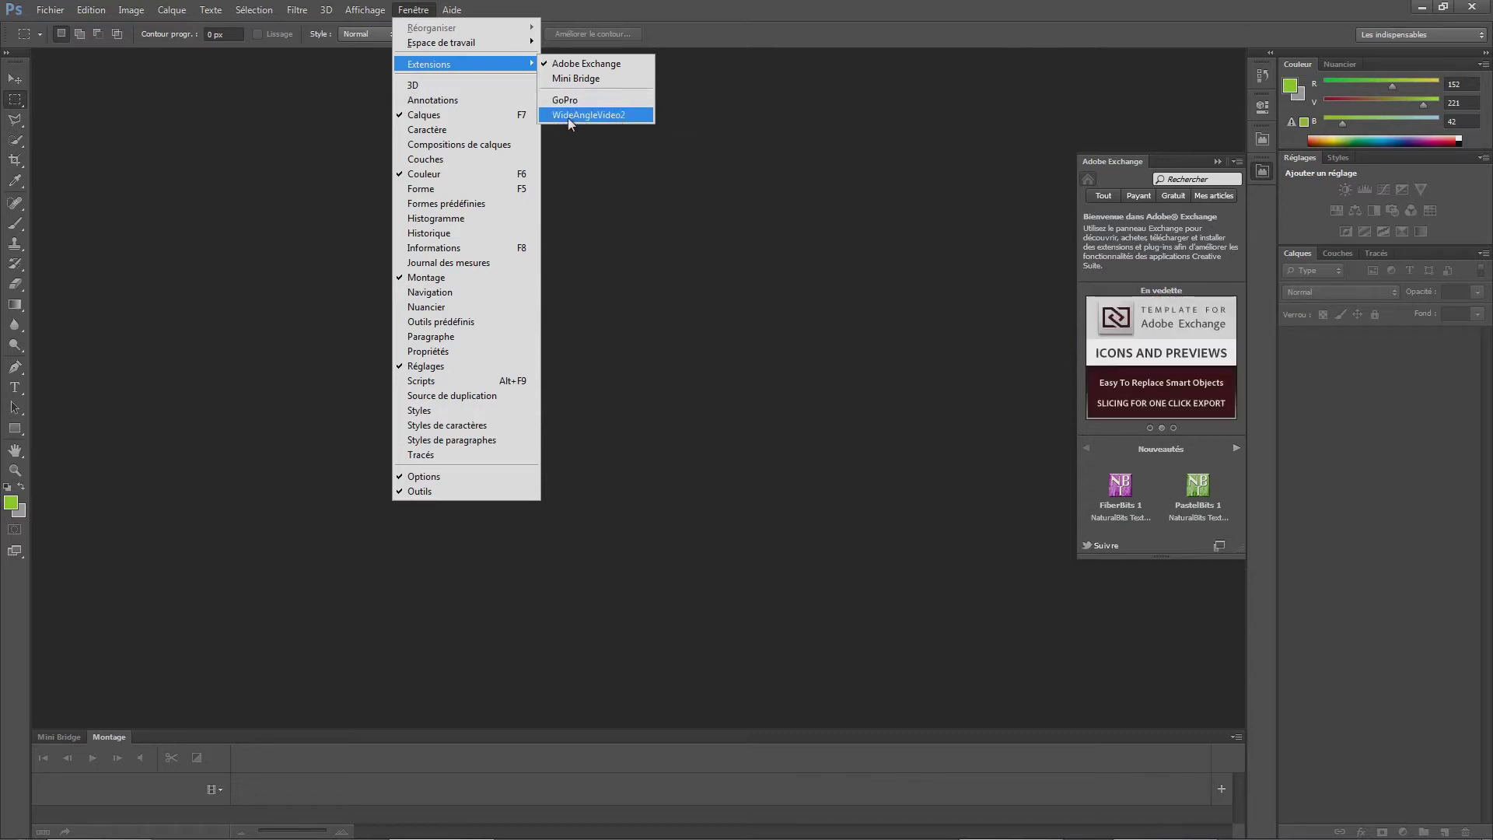
left_click(603, 115)
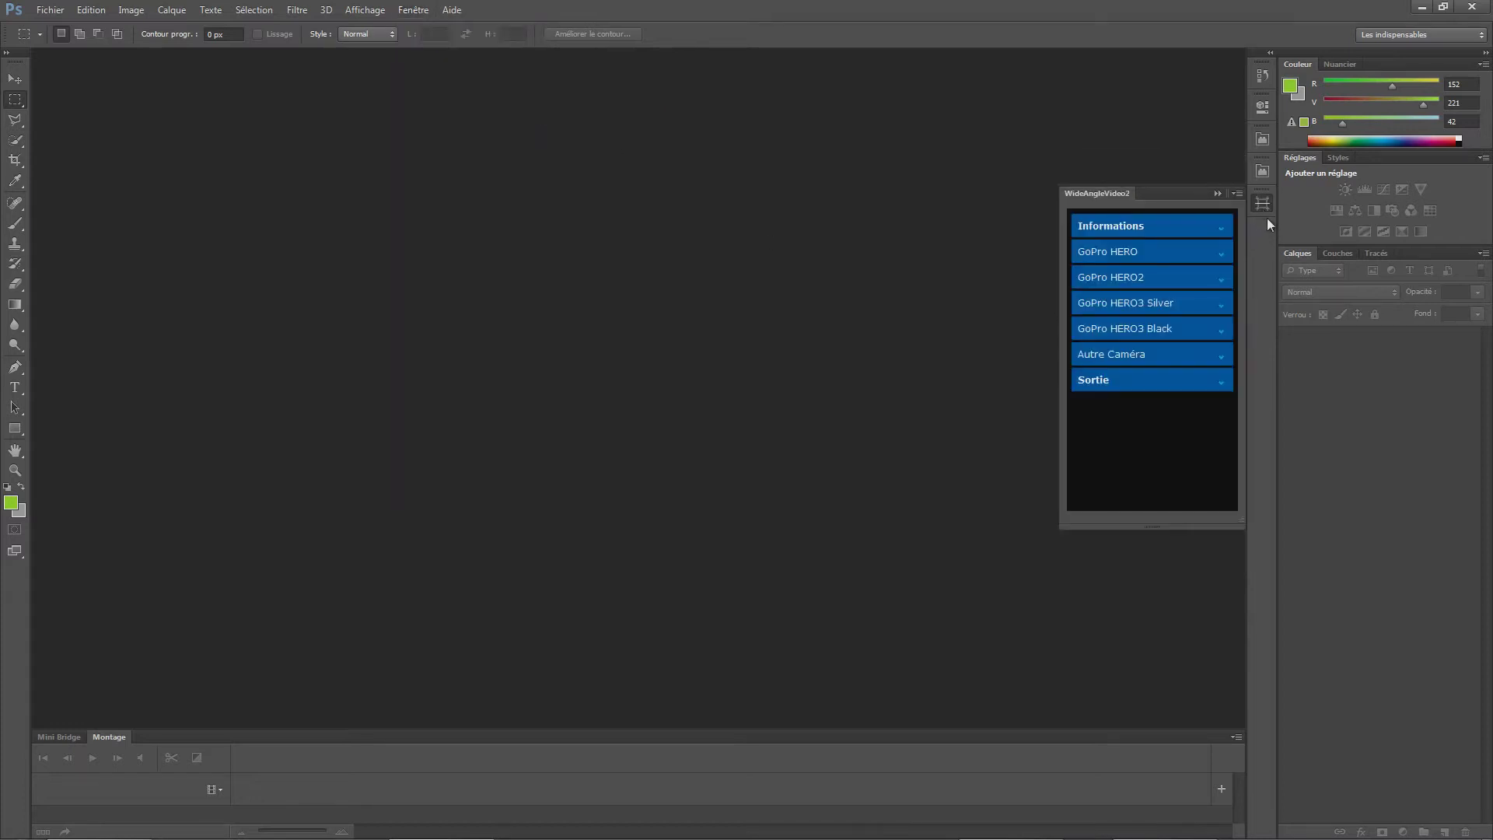
Consult the WideAngleVideo2 panel's information, viewing both its linked web page and its short usage note
left_click(1130, 228)
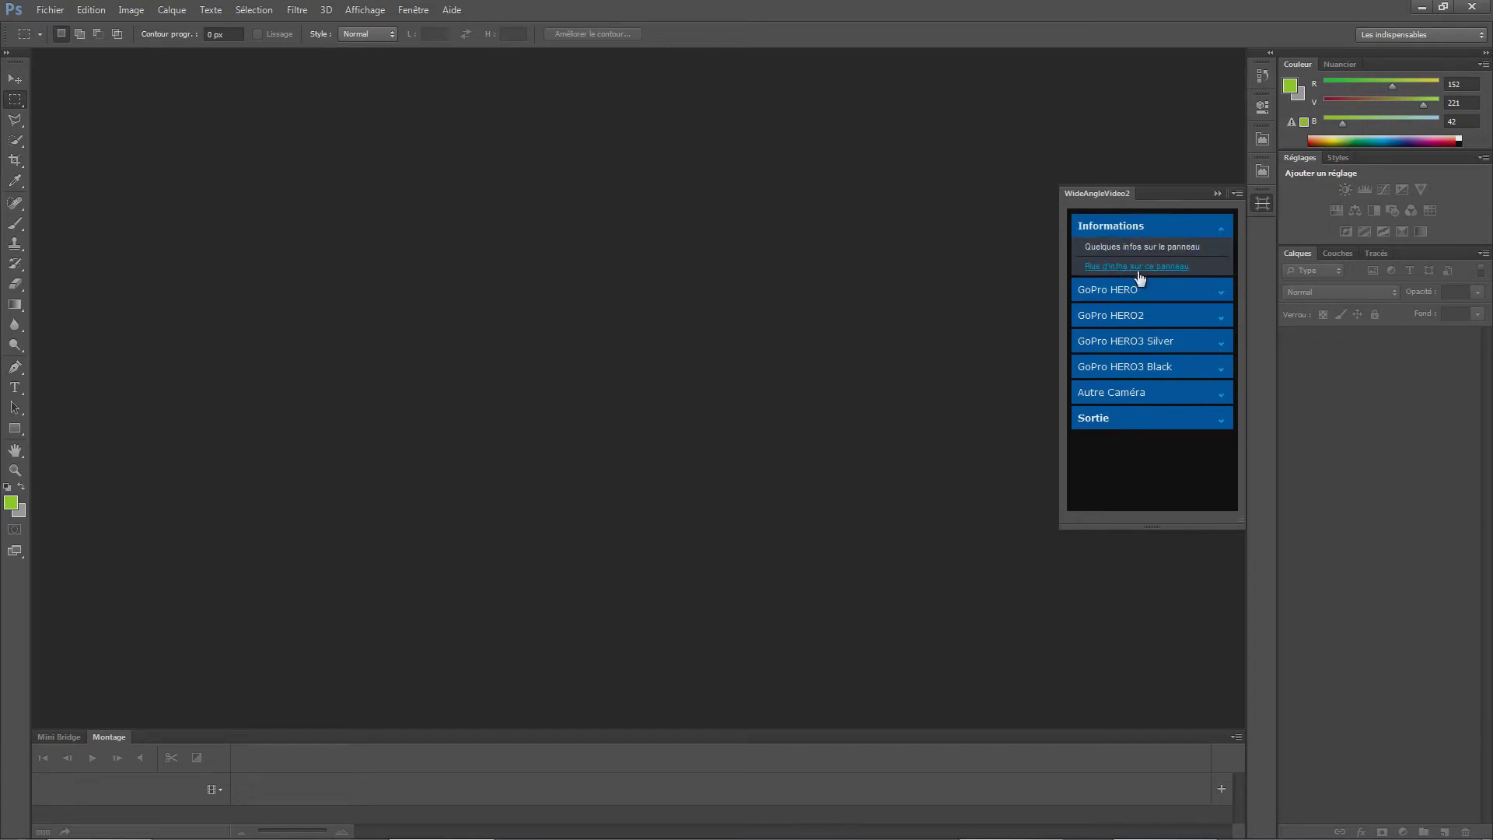
left_click(1140, 268)
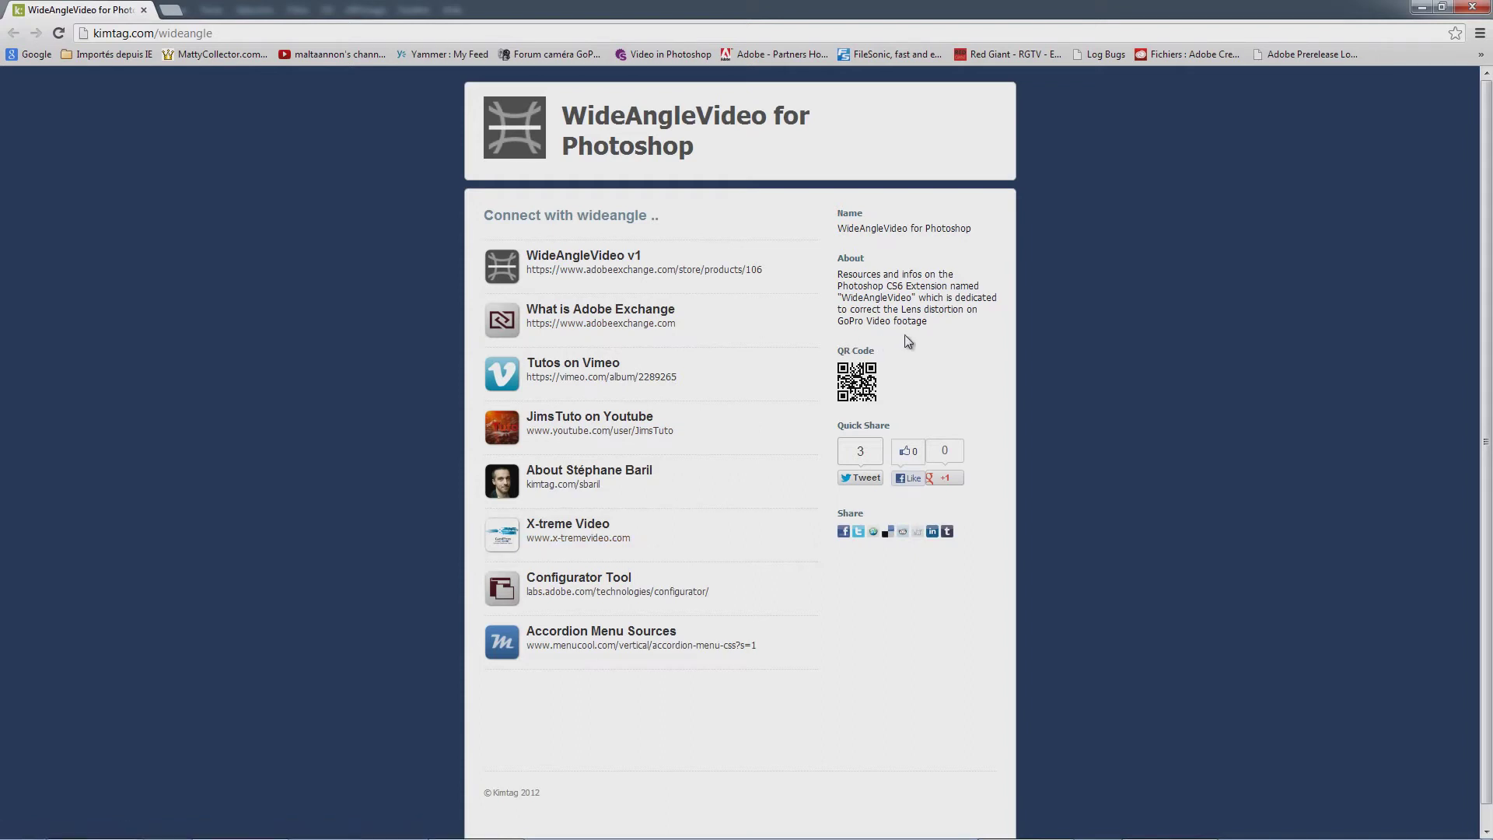
left_click(1472, 9)
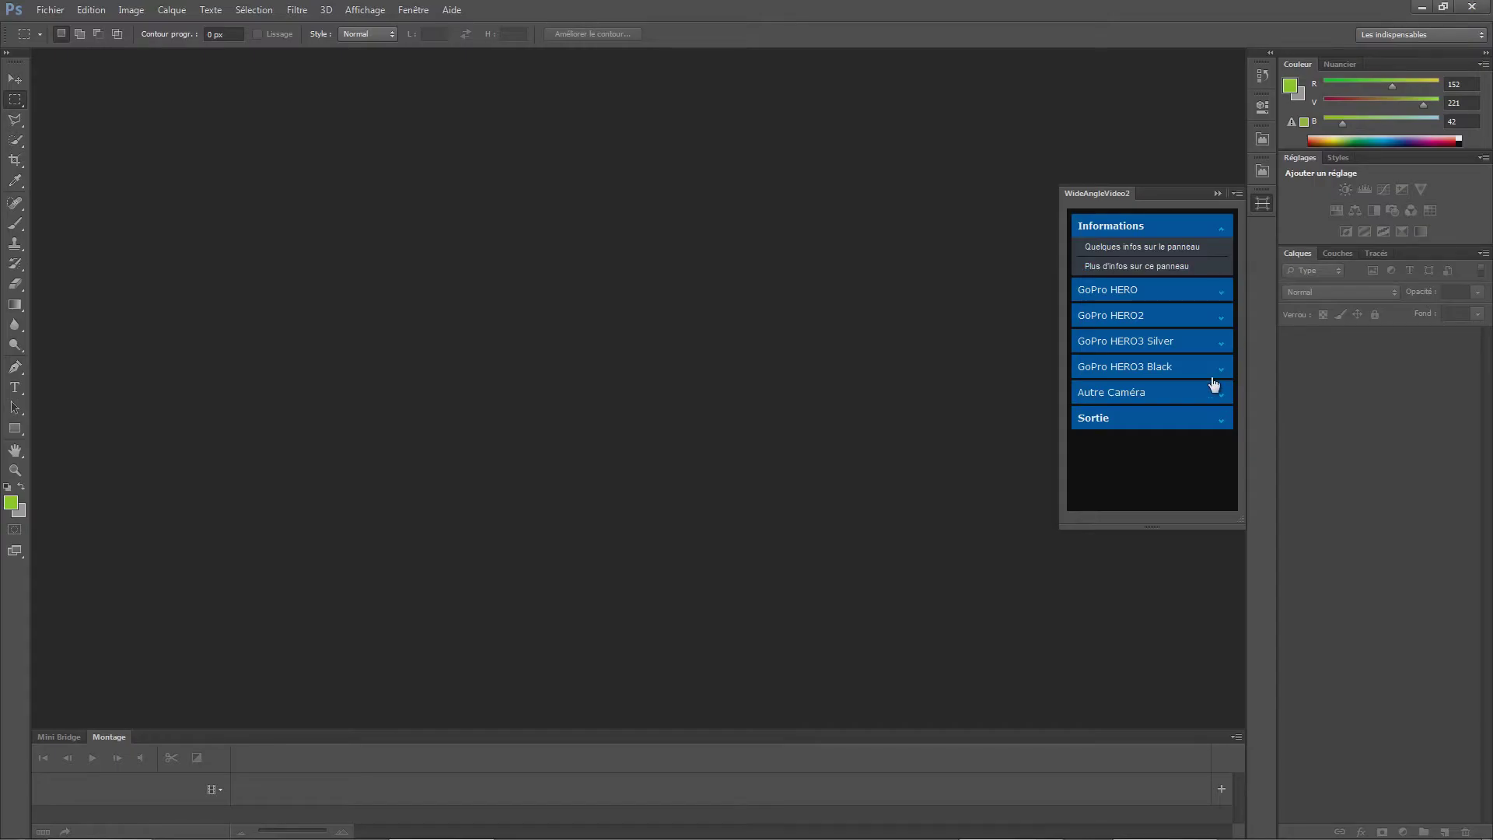
left_click(1104, 253)
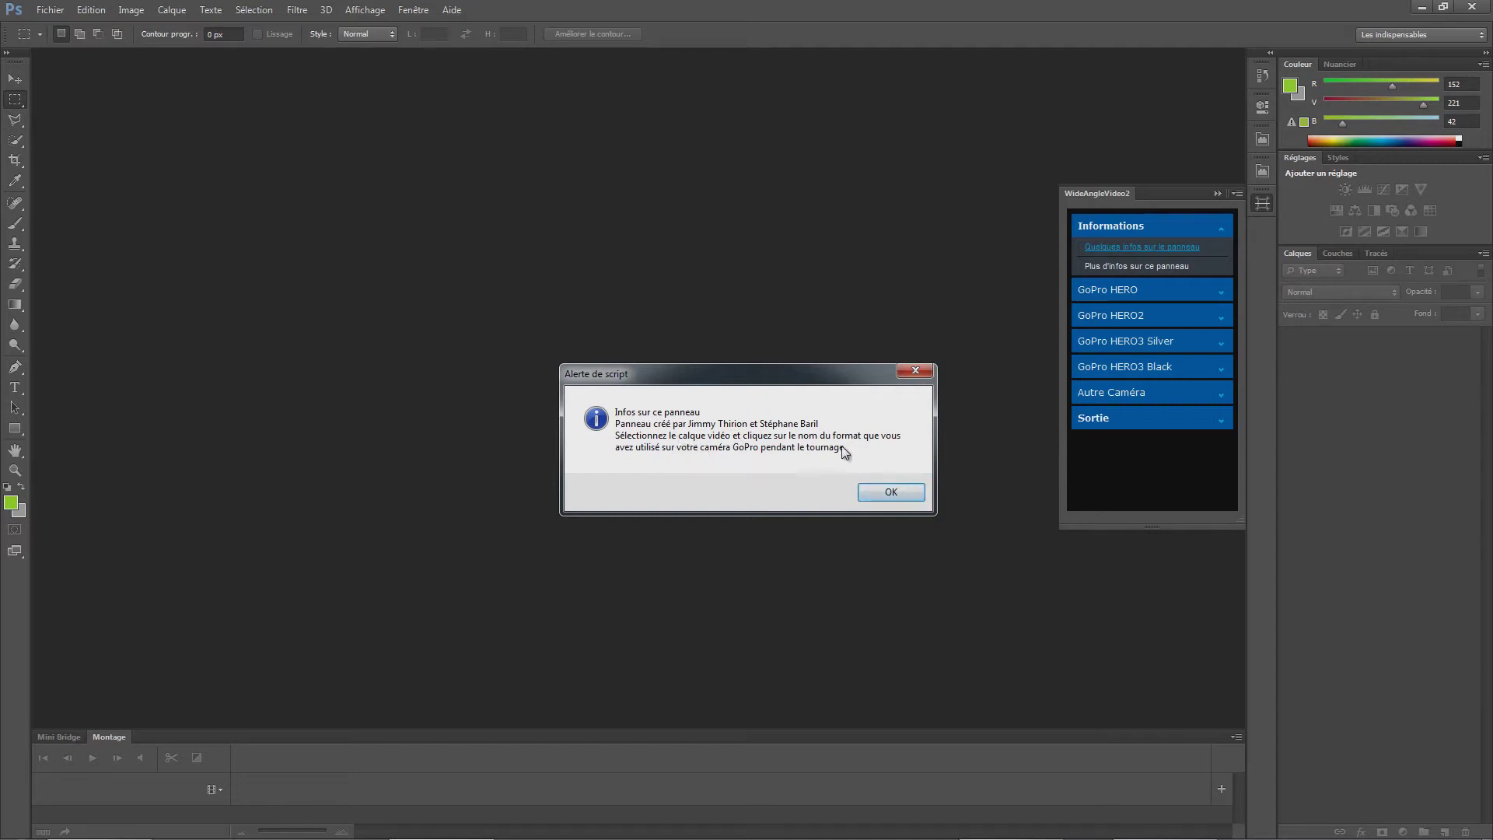
left_click(891, 491)
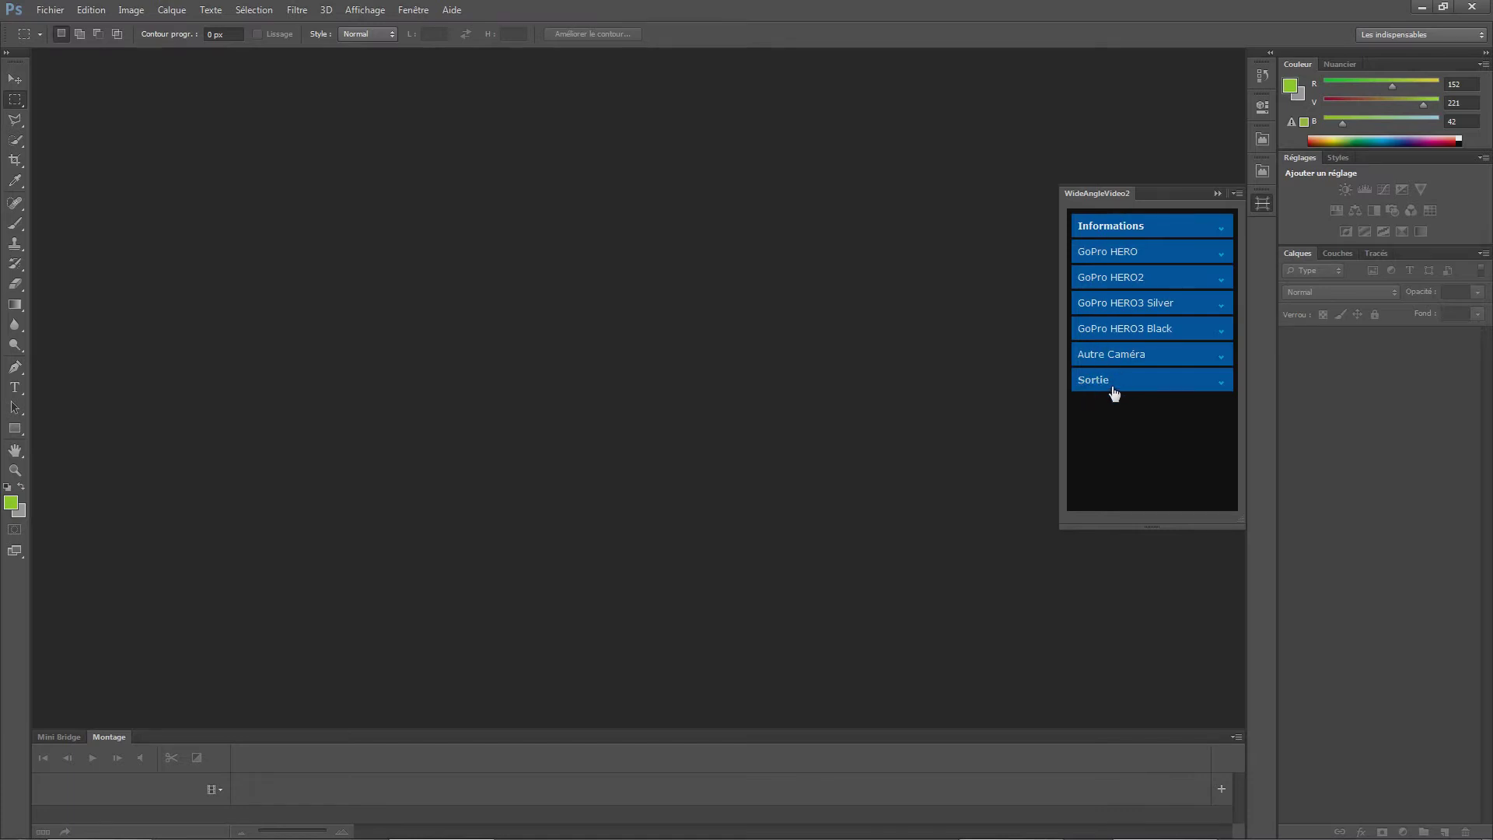
Examine the video format presets offered for the GoPro HERO, HERO2, HERO3 Silver and HERO3 Black cameras
left_click(1122, 259)
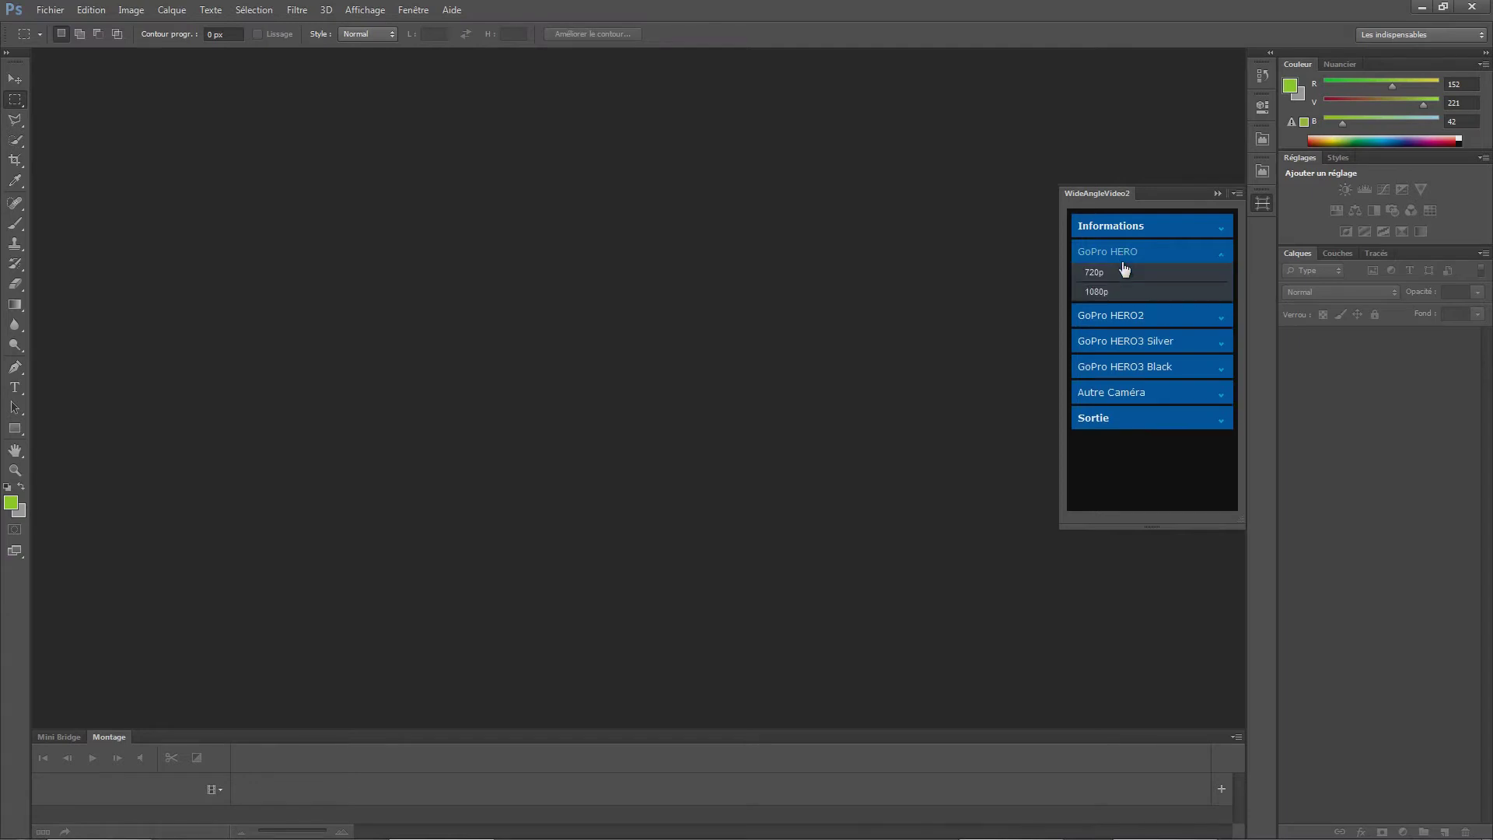
left_click(1114, 316)
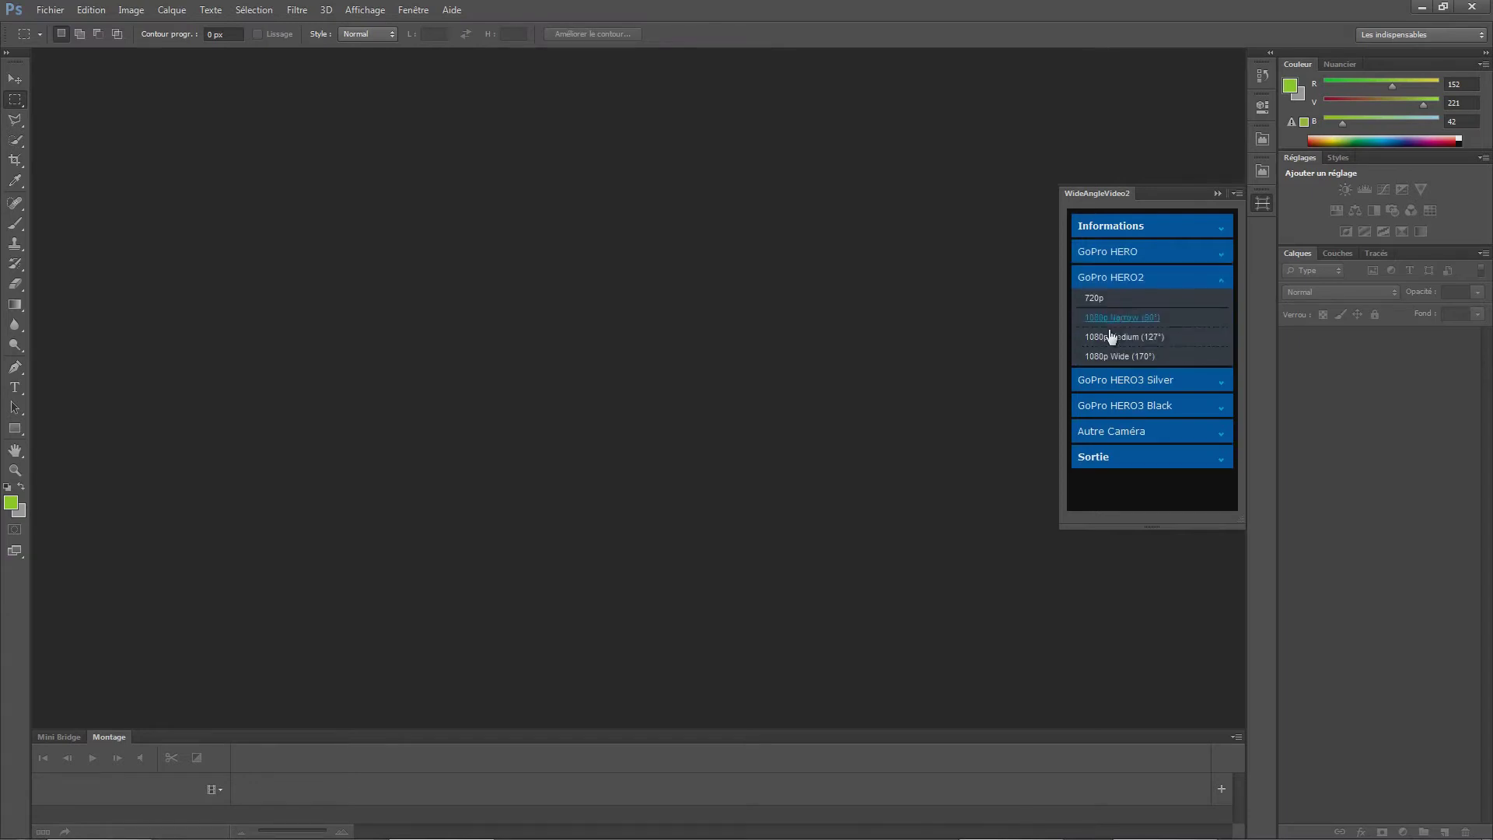
left_click(1109, 387)
left_click(1109, 405)
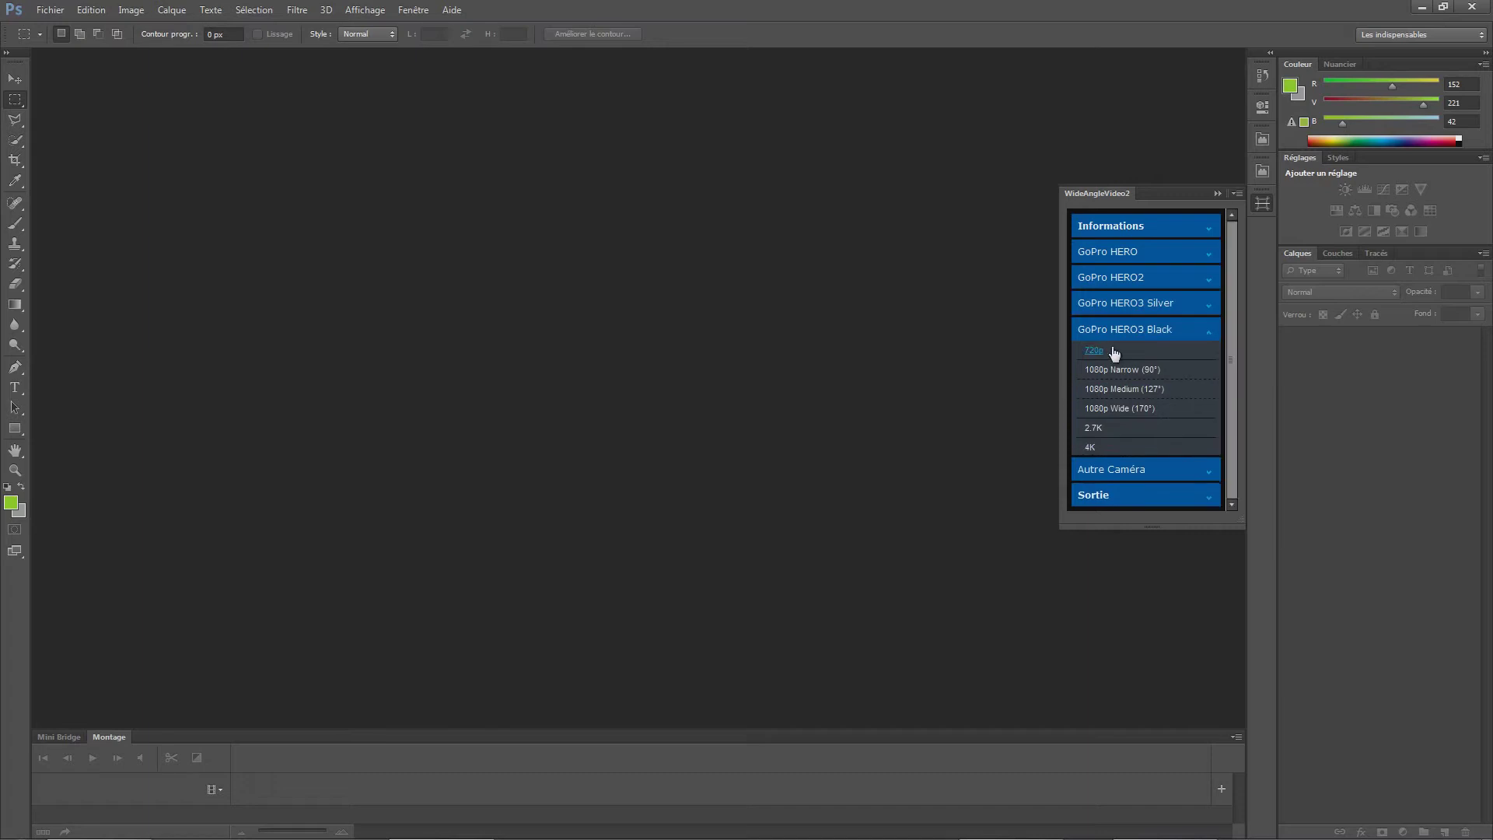
left_click(1115, 282)
left_click(1108, 254)
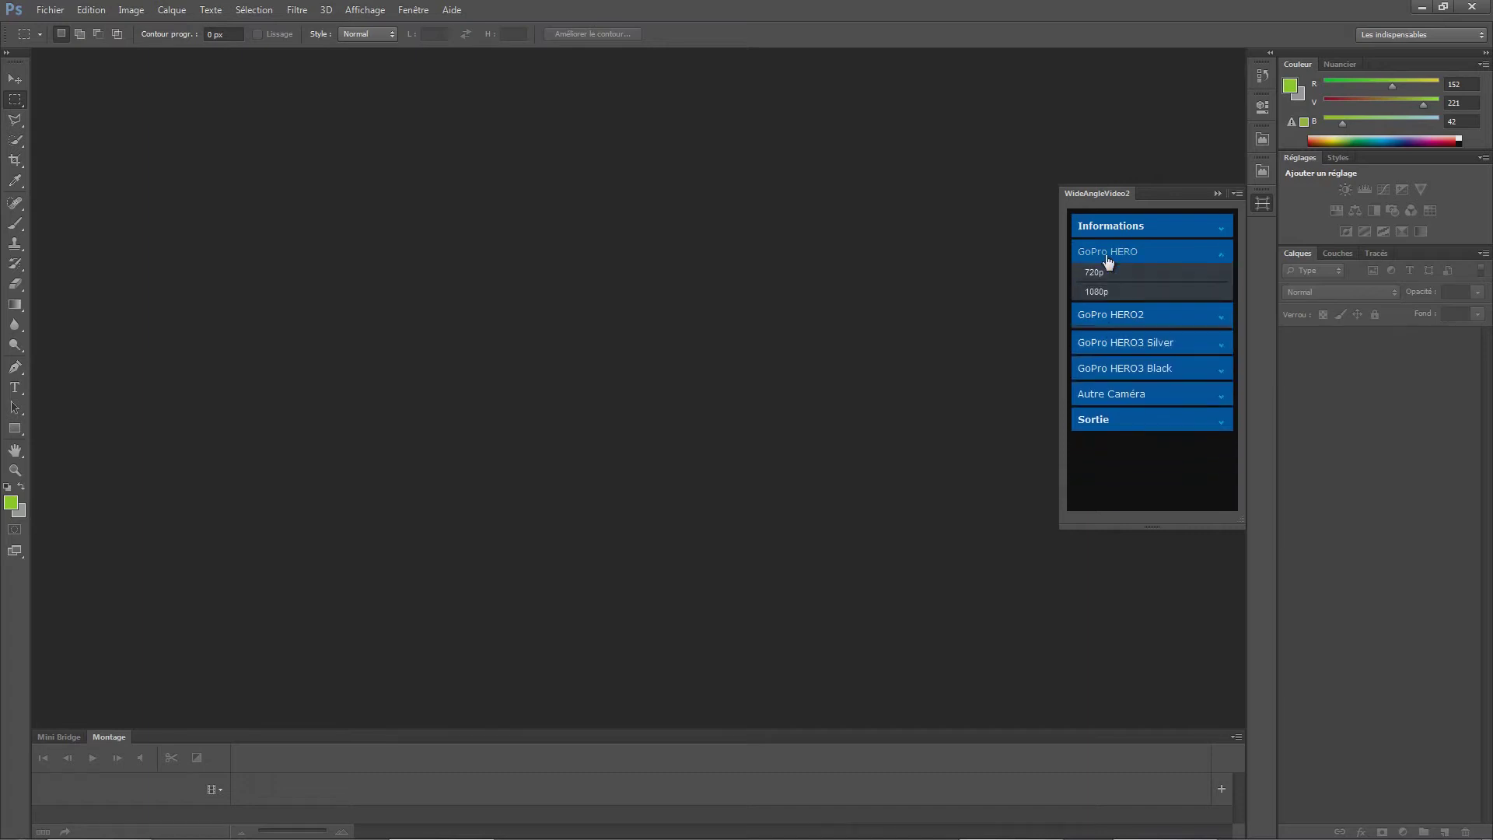
left_click(1106, 317)
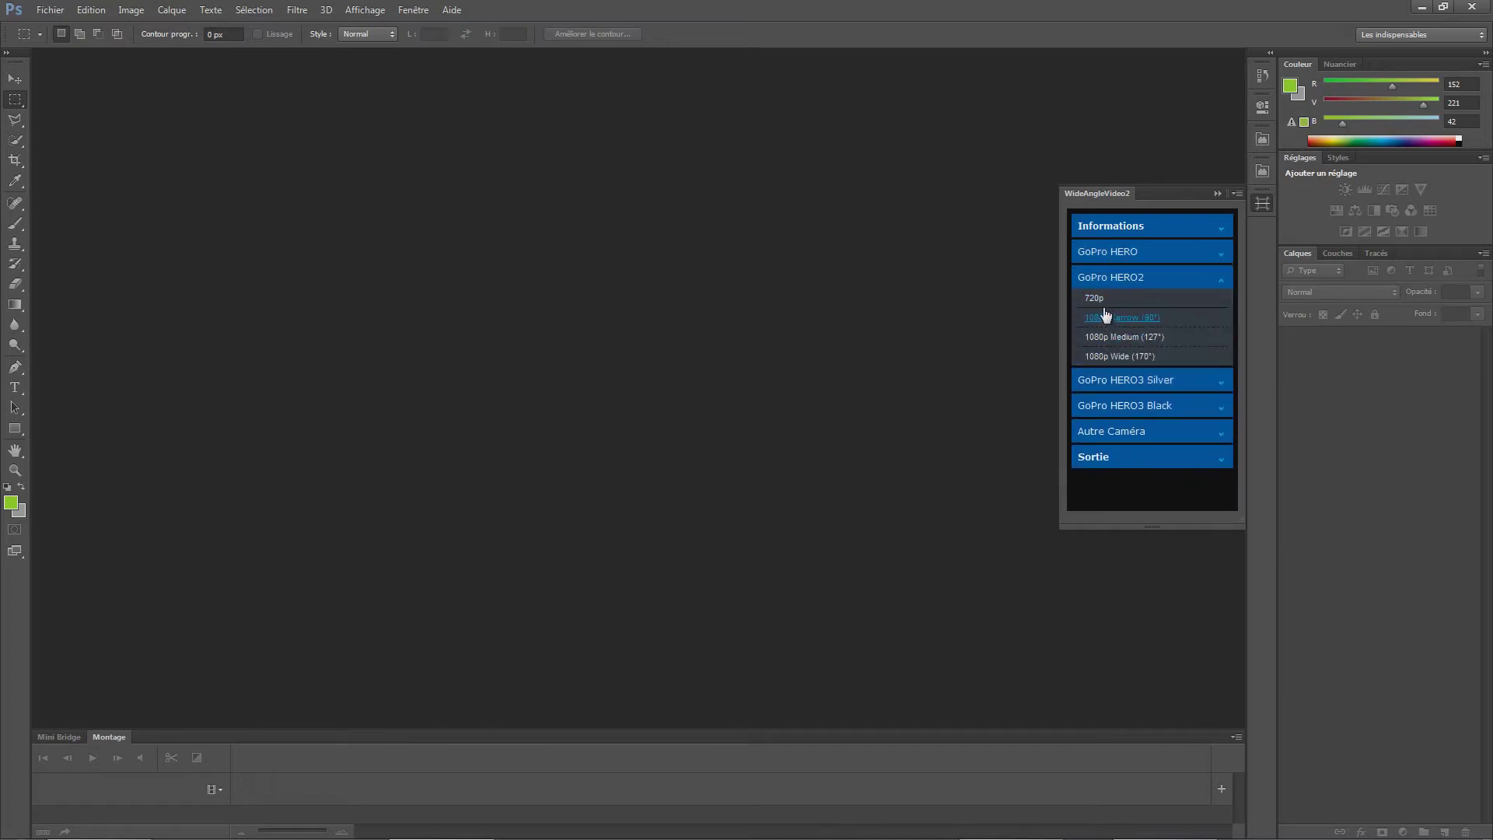
left_click(1115, 382)
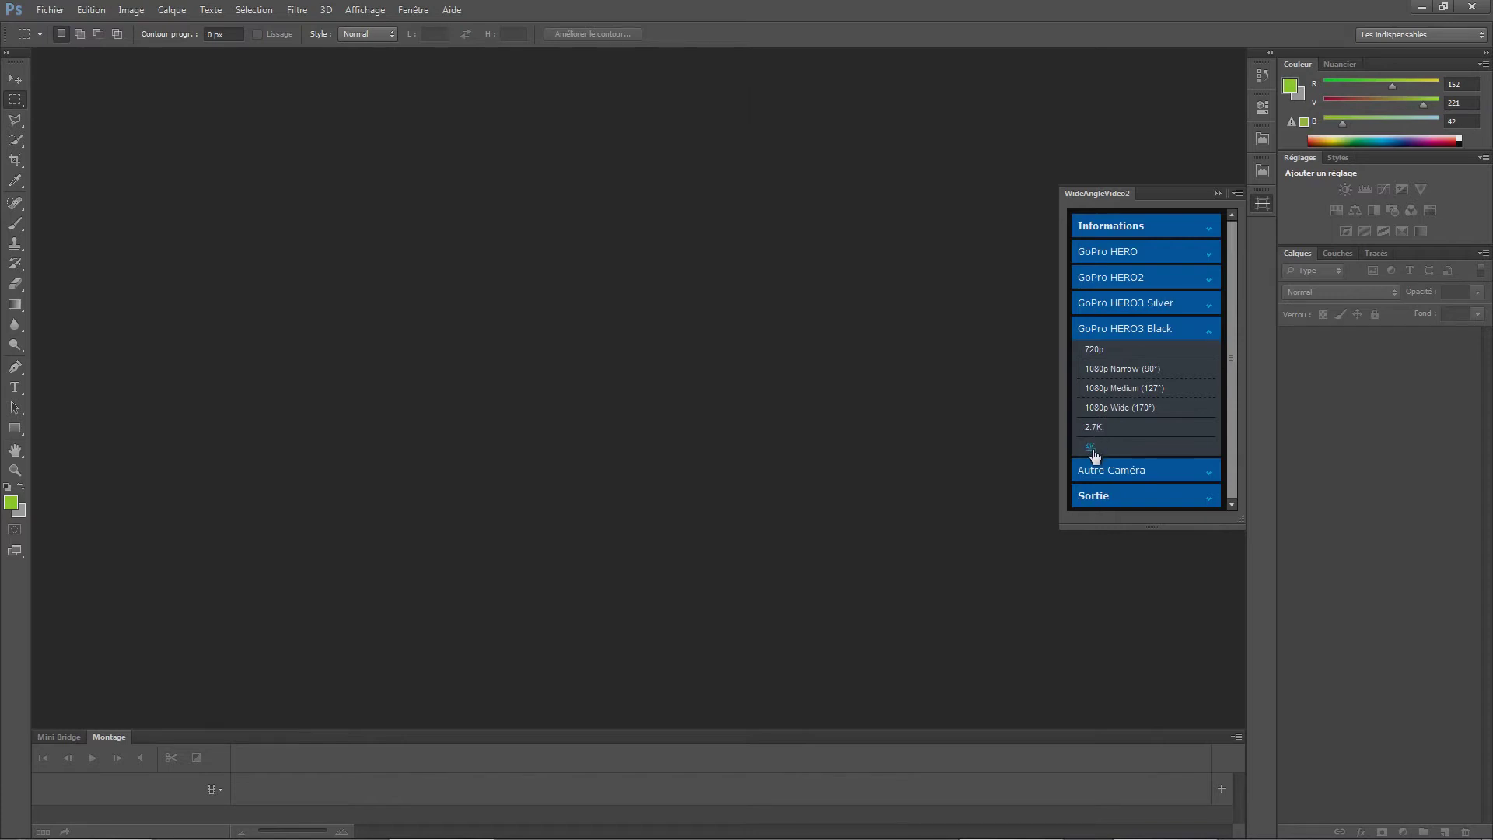
left_click(1128, 333)
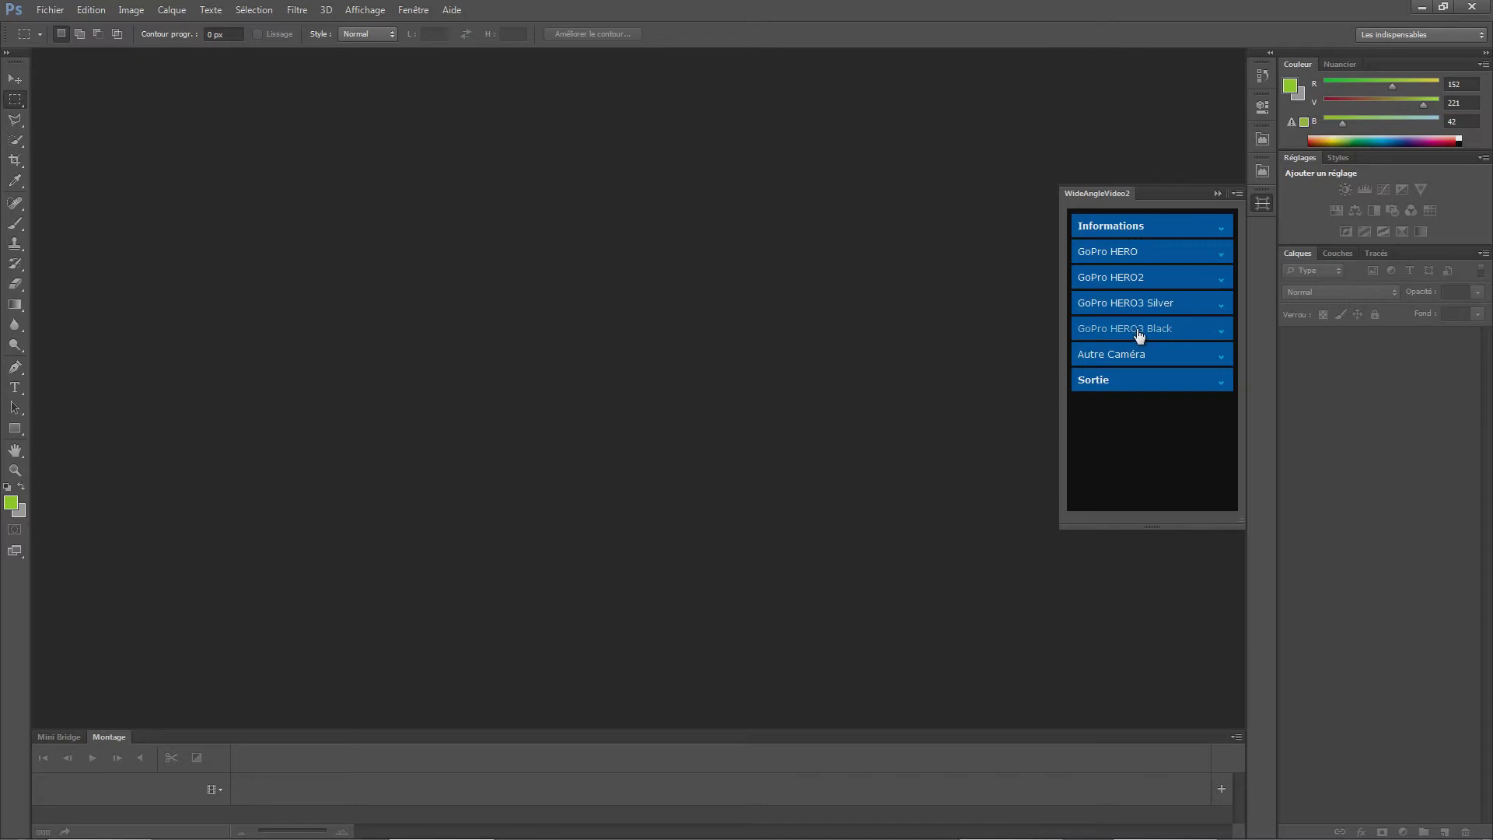
Look at Photoshop's available filters and the correction options offered for other cameras under Autre Caméra
left_click(305, 12)
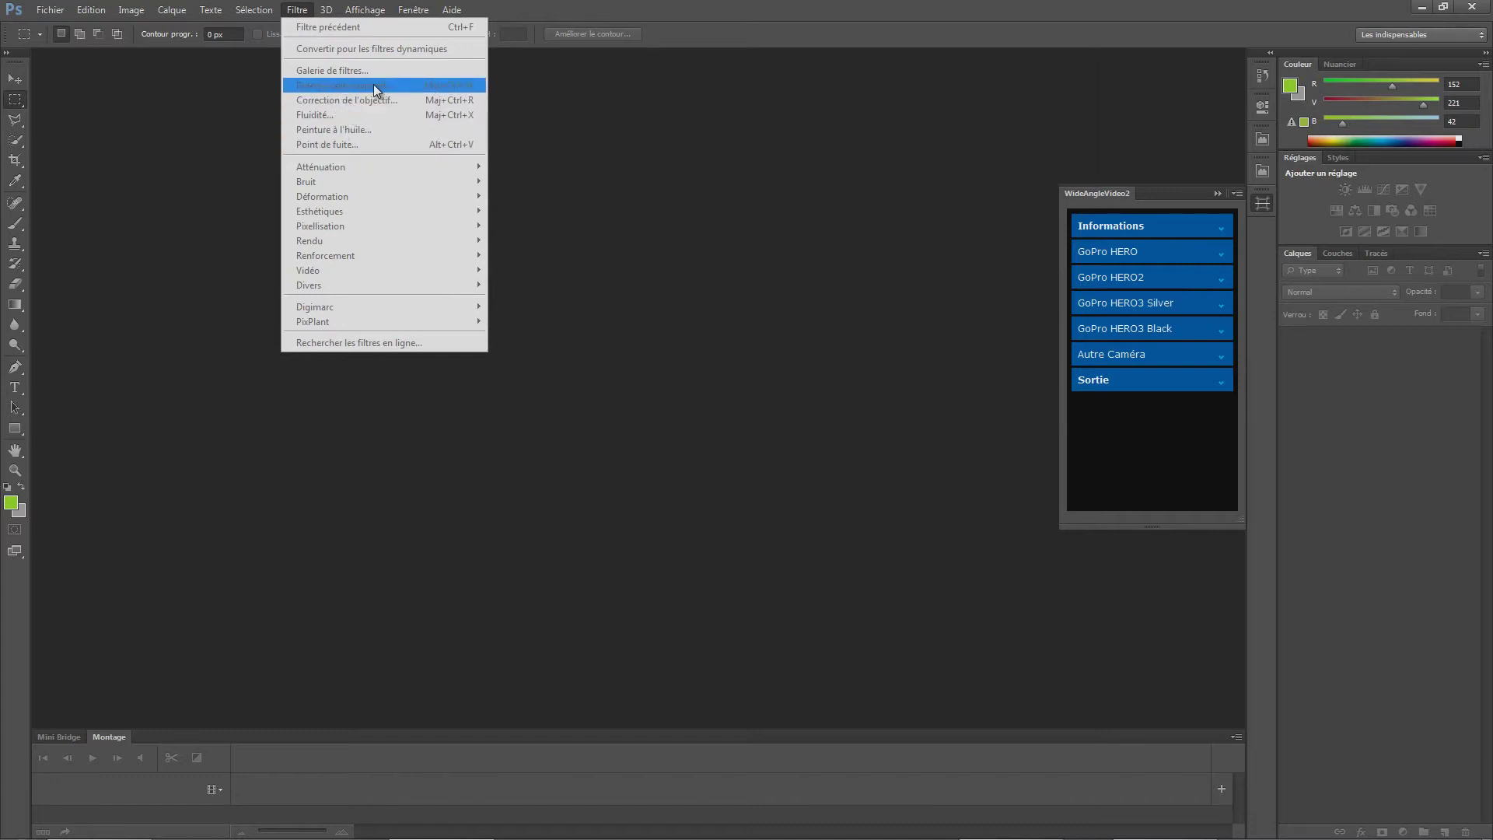
left_click(1108, 356)
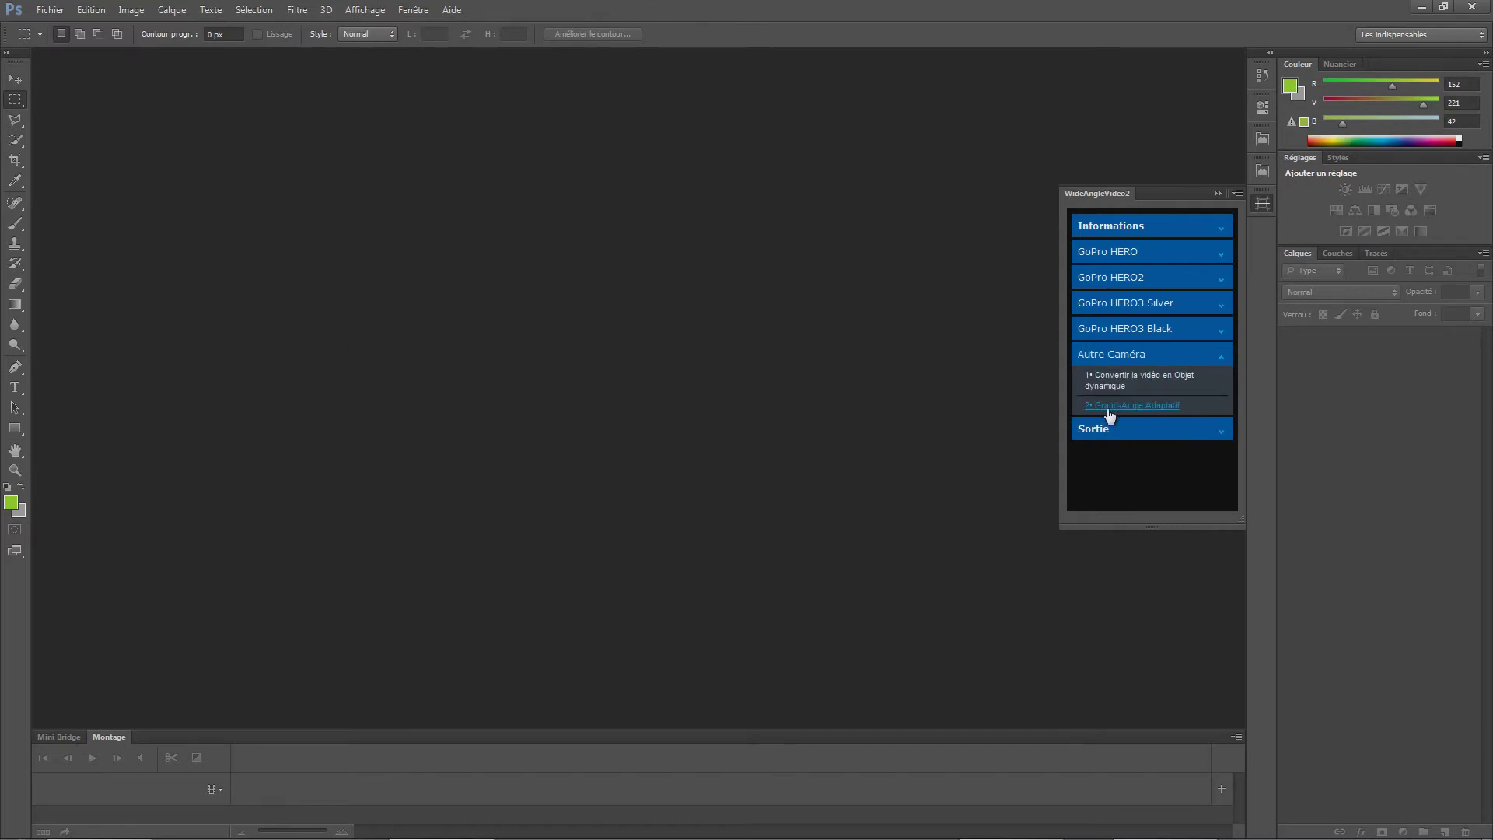
left_click(1101, 356)
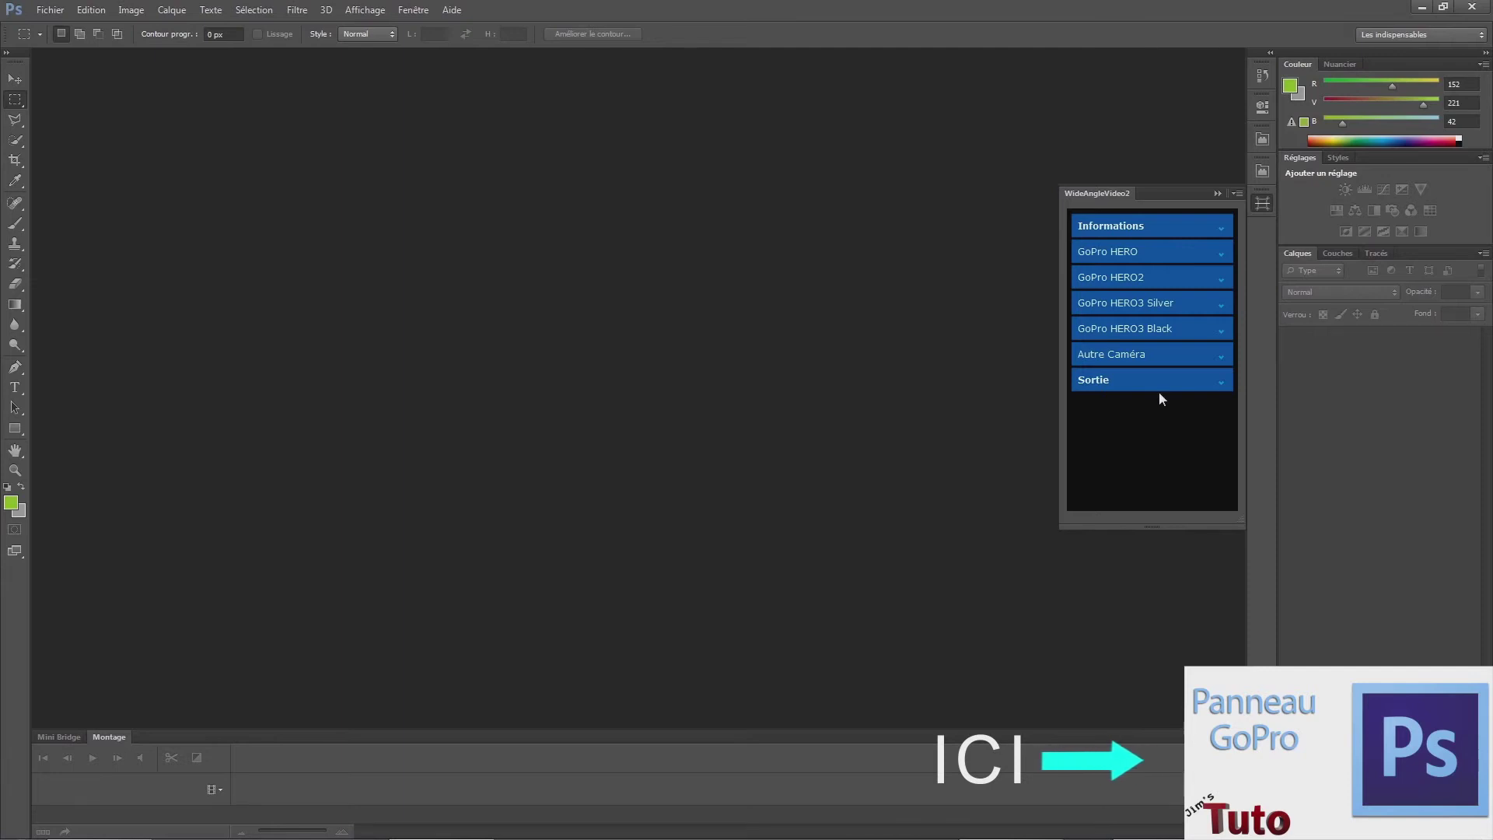
Open the "1080 30 fps" video clip from the Rush Black folder in Photoshop
mouse_move(471, 831)
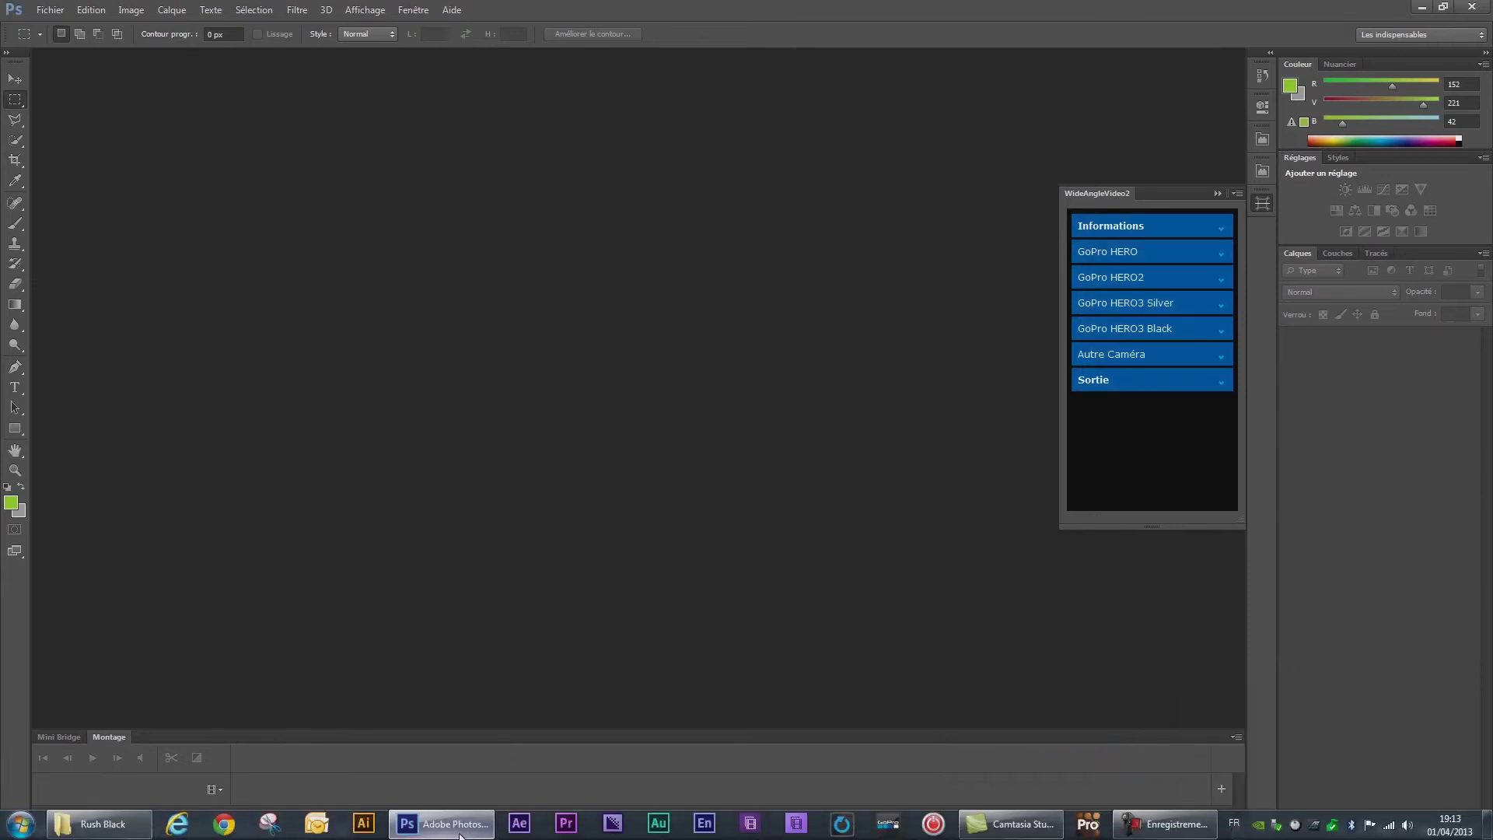
left_click(99, 824)
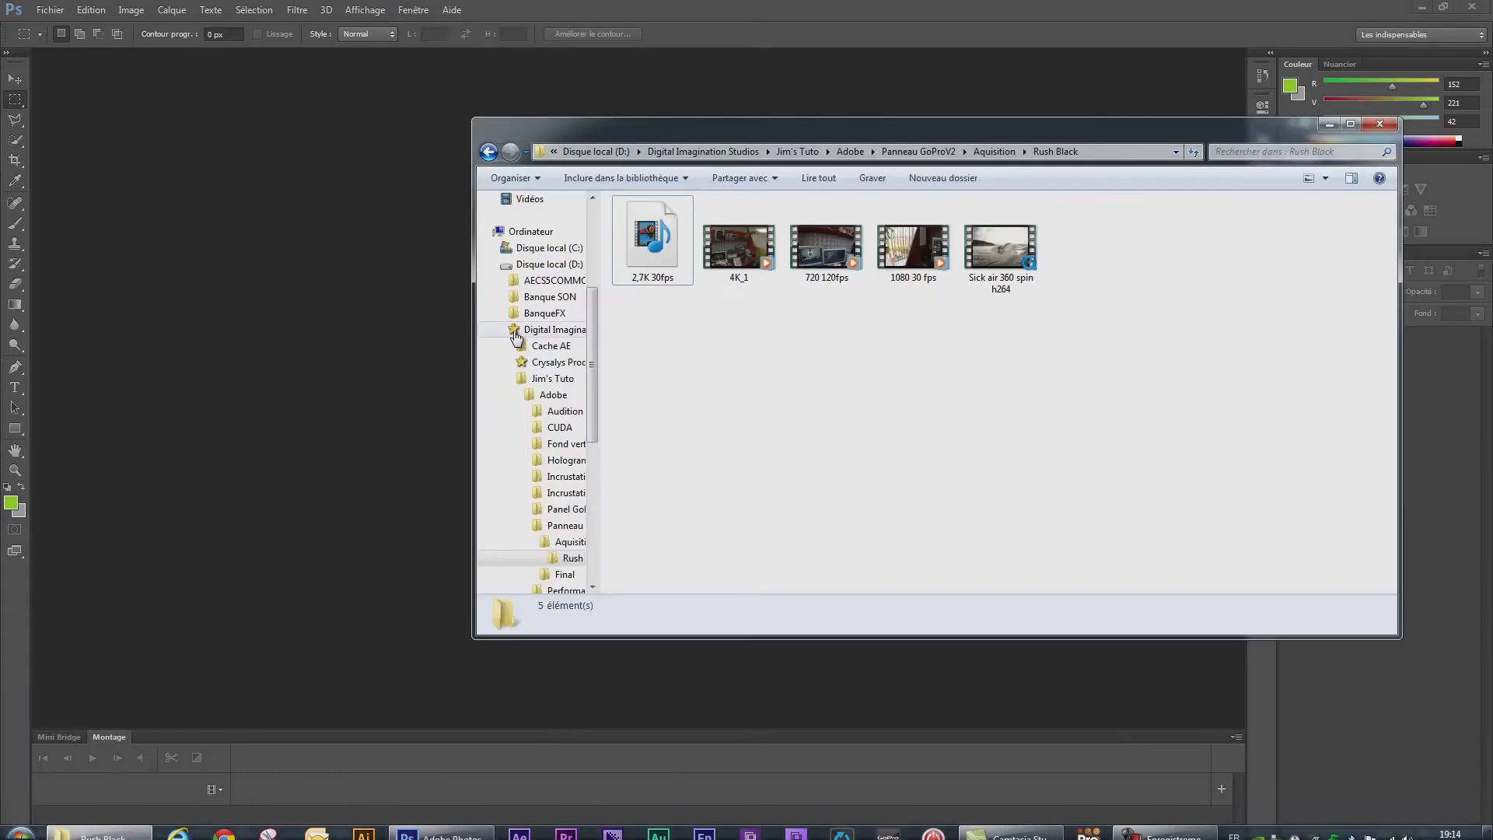
left_click_drag(915, 247, 619, 317)
key("alt+Tab")
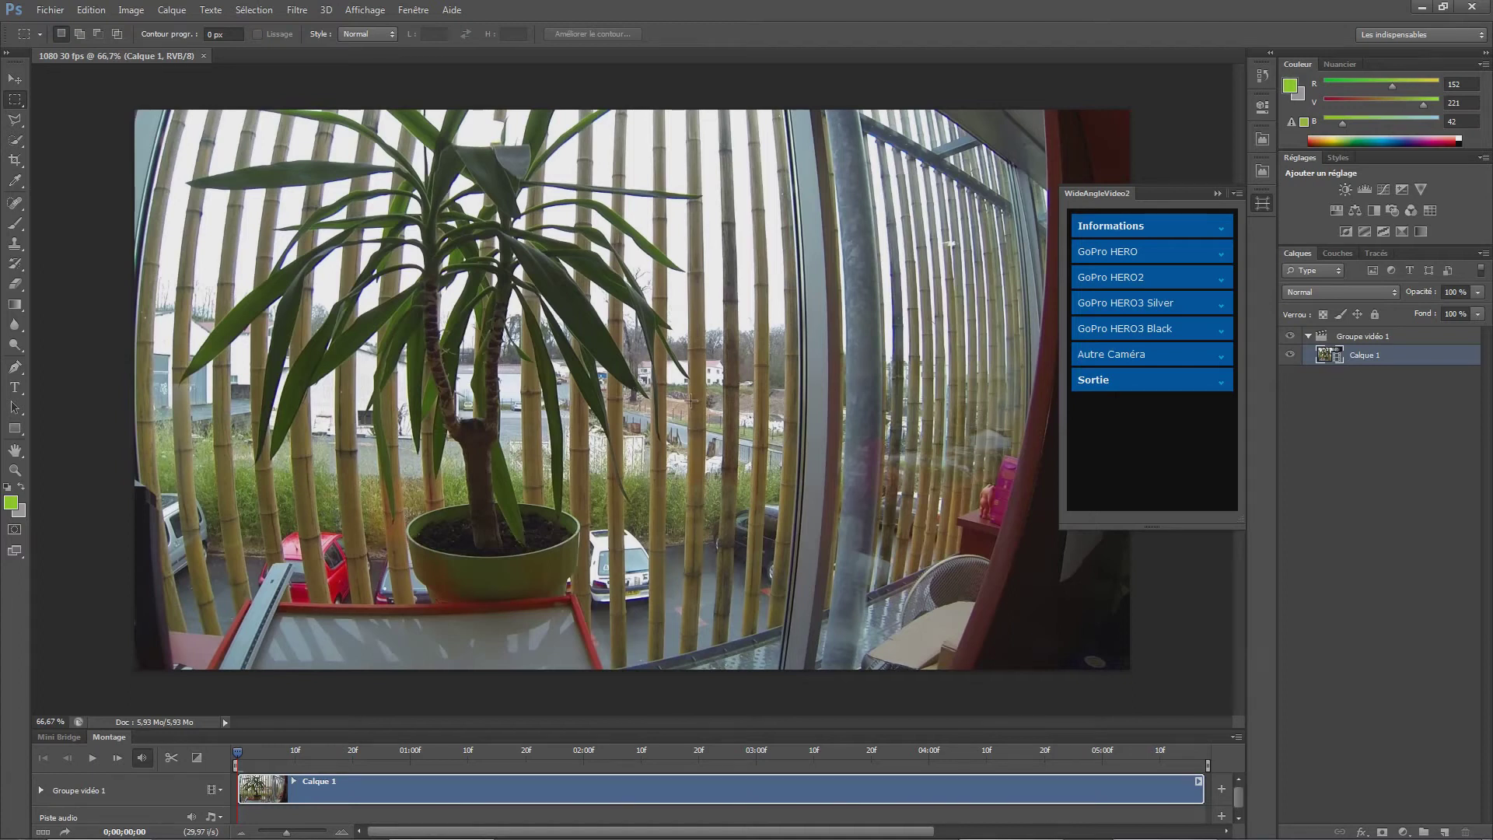
Apply the GoPro HERO3 Black 1080p Wide (170°) lens correction preset to the video layer
left_click(1112, 335)
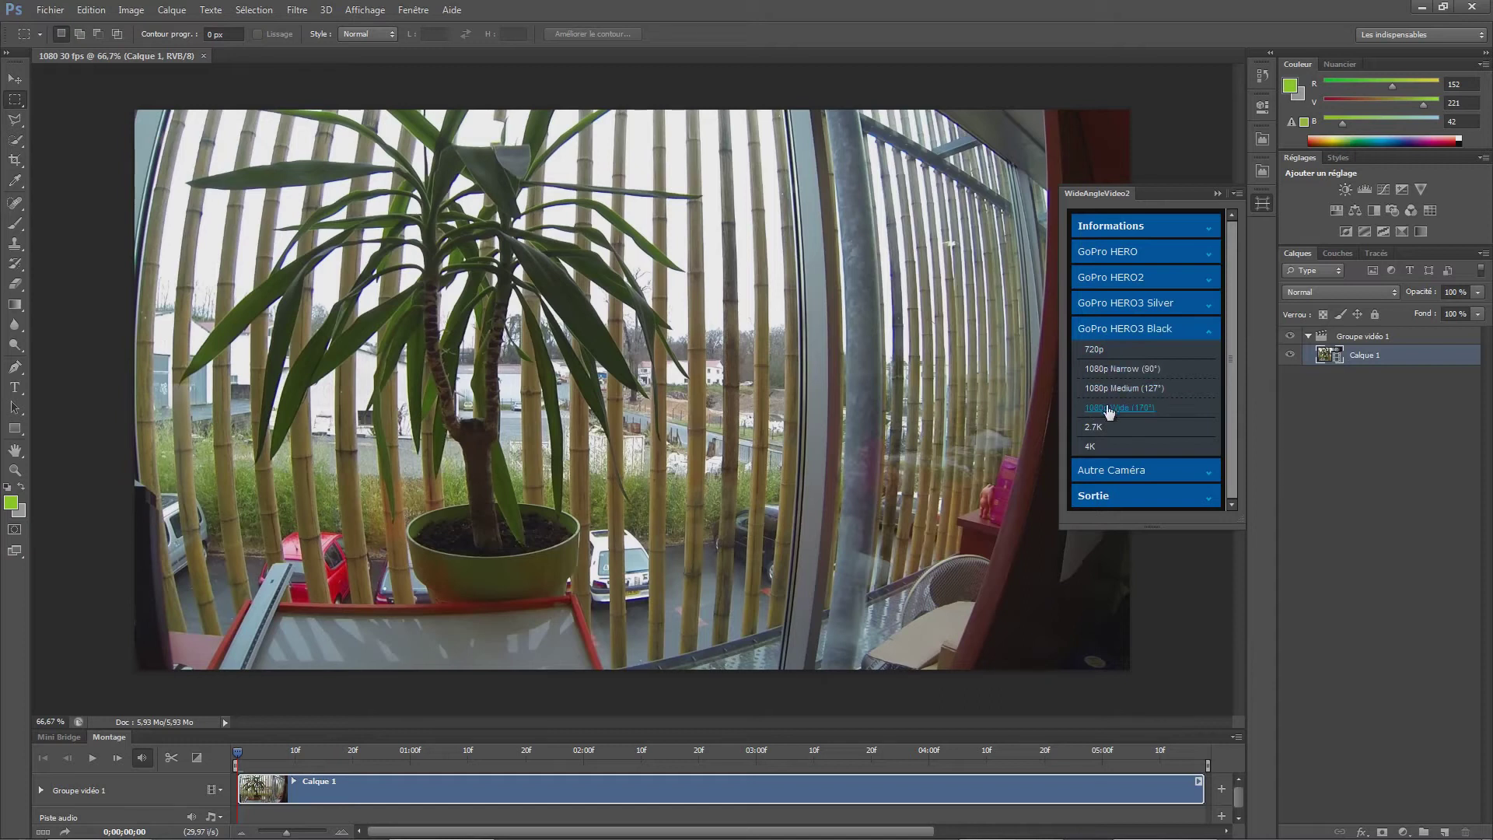
left_click(1126, 412)
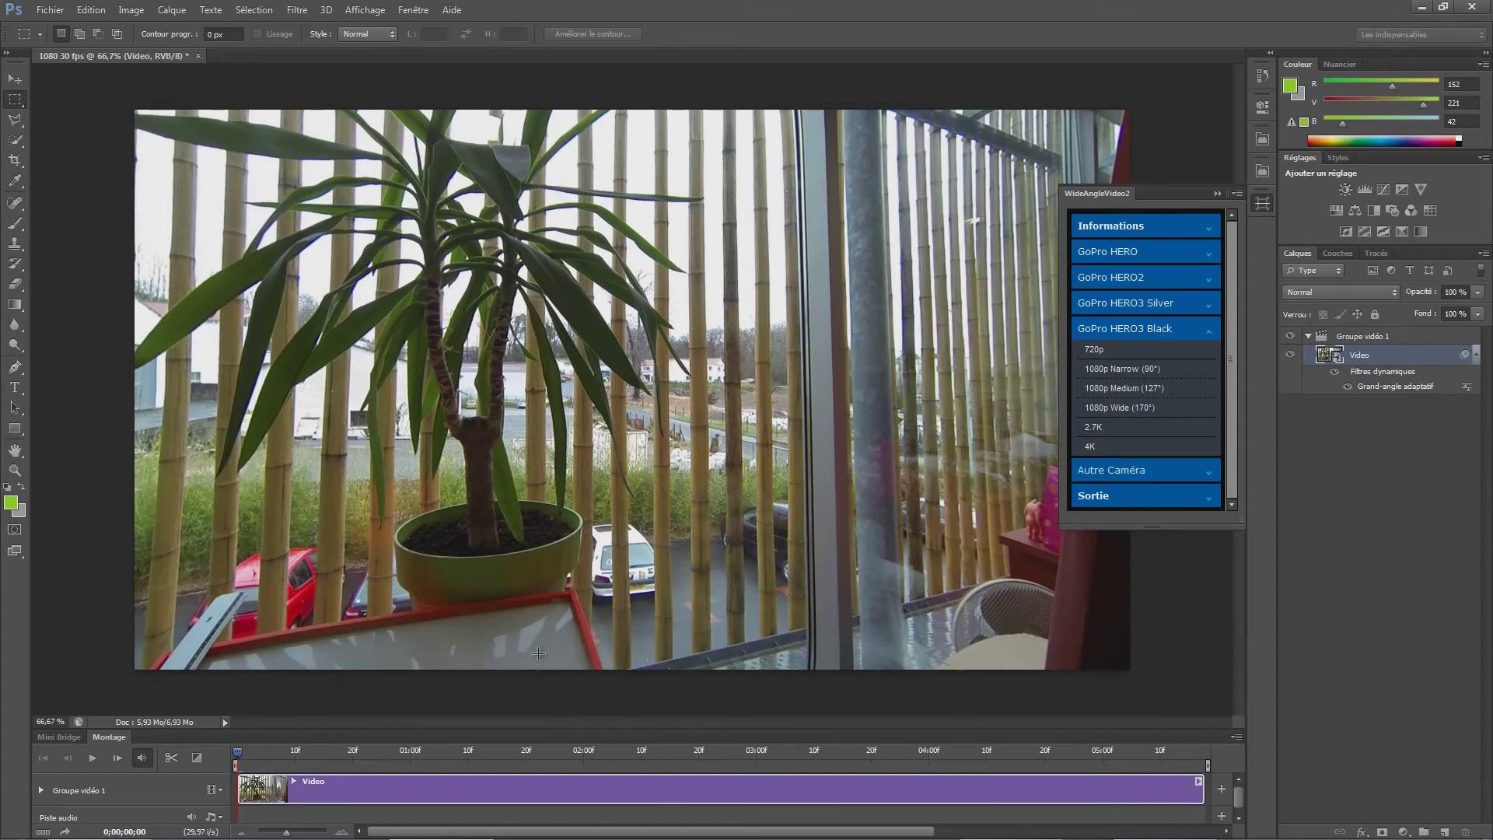
Compare the 1080p frame about one second into the video with and without the Grand-angle adaptatif filter
left_click(437, 751)
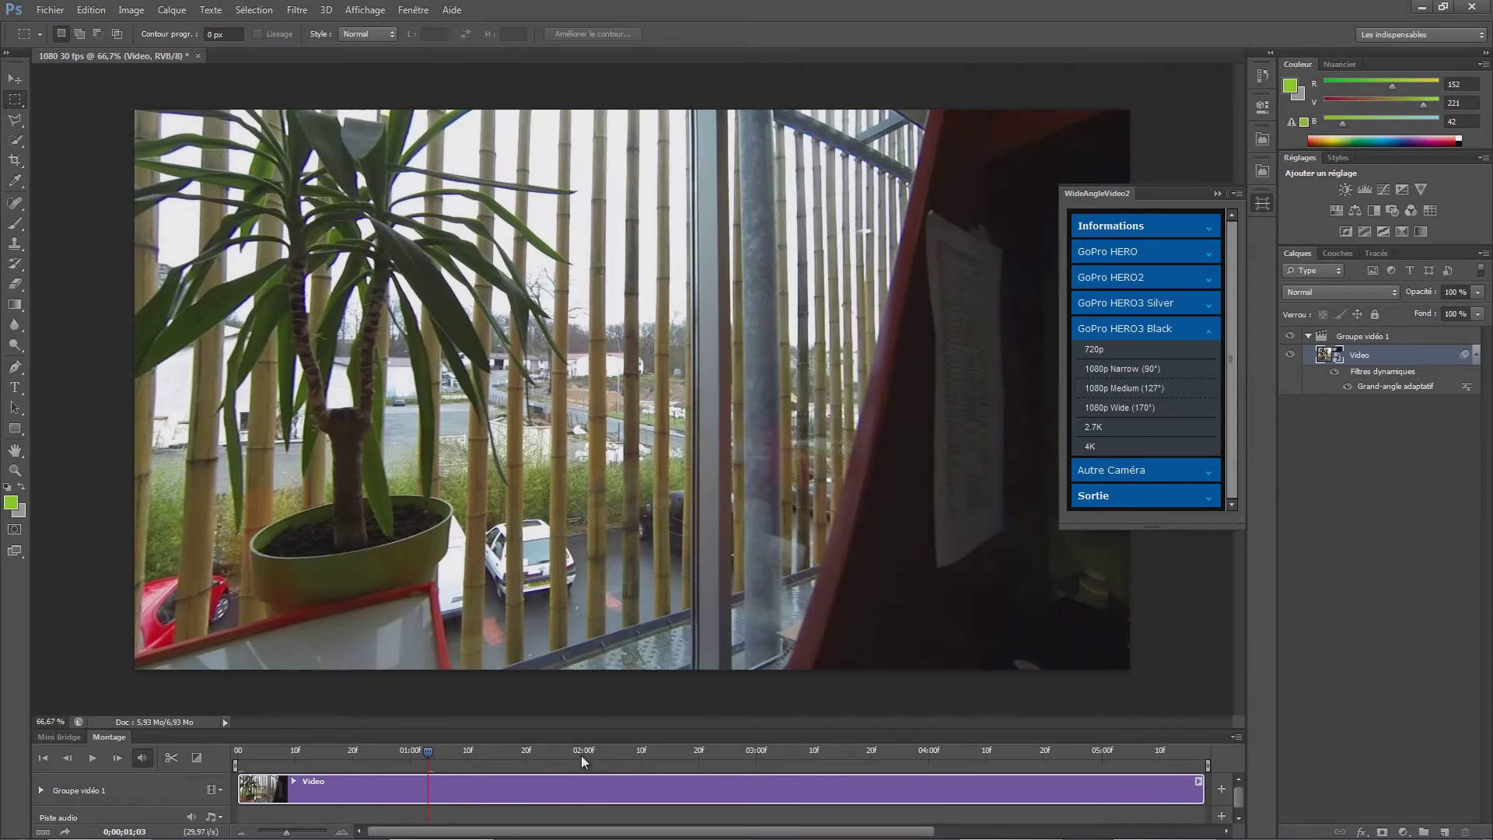
key("Left")
key("Left")
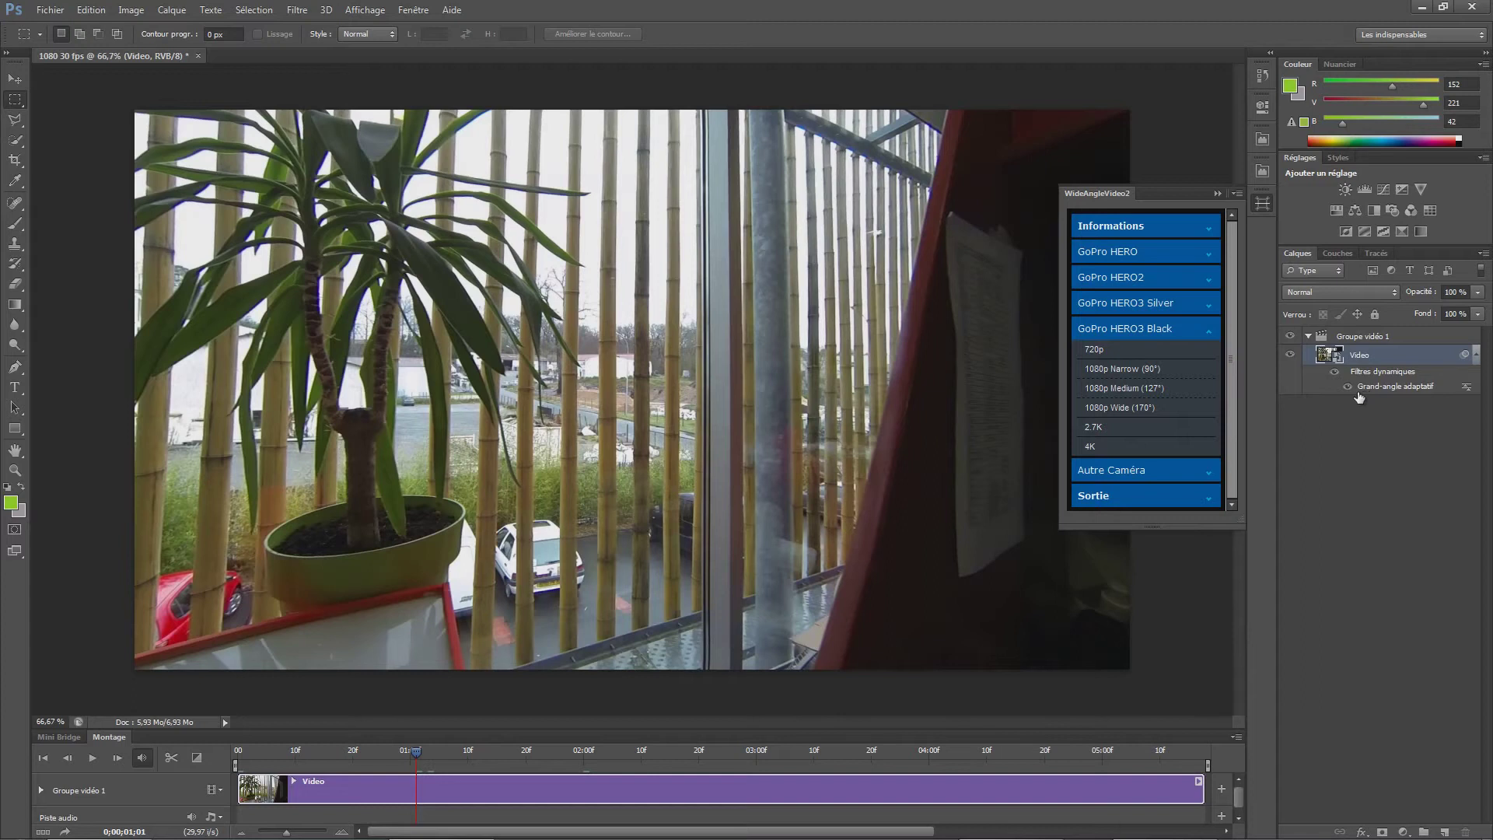
left_click(1348, 388)
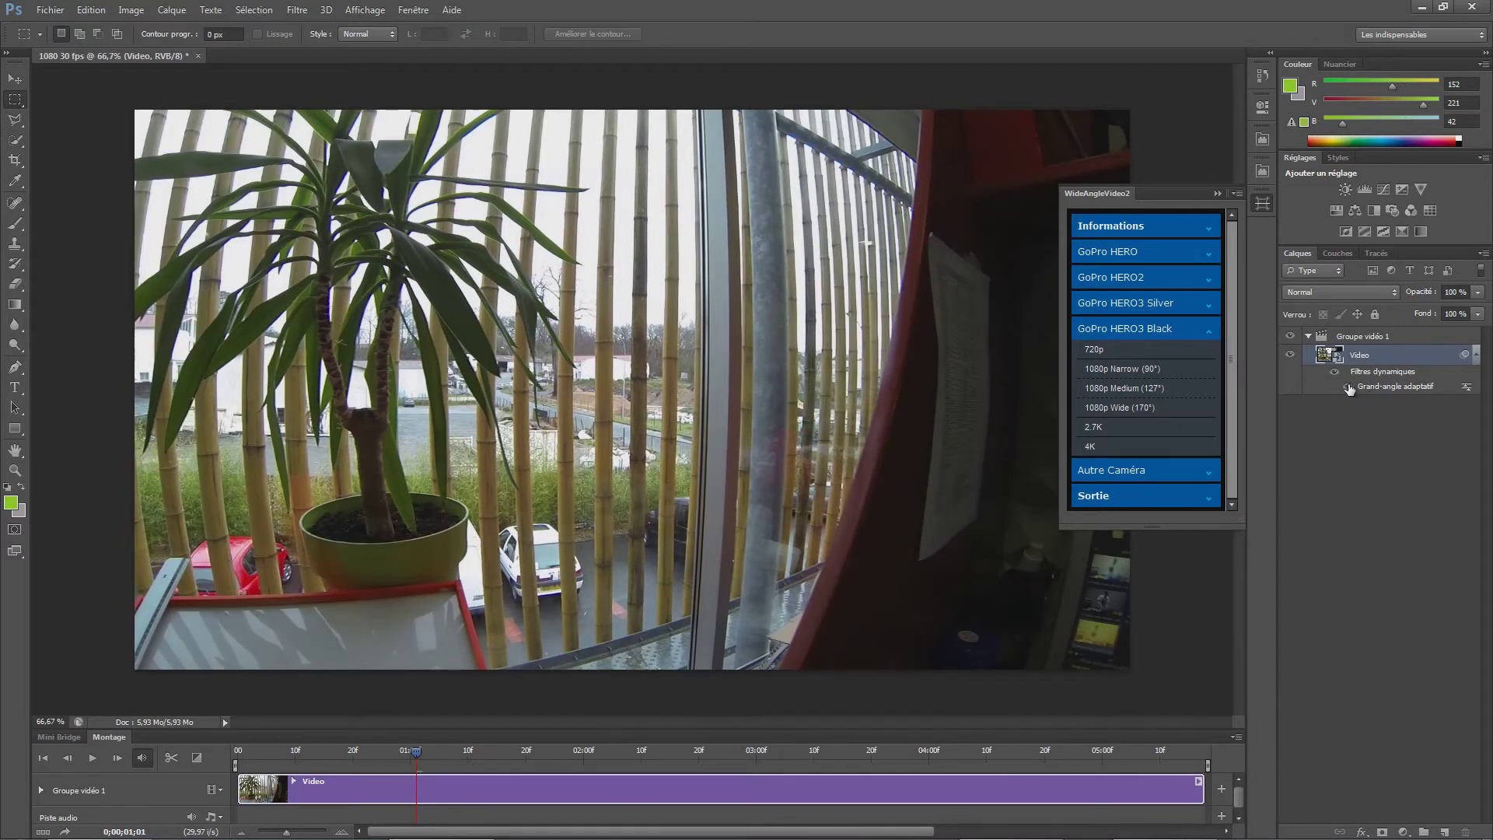
left_click(1348, 388)
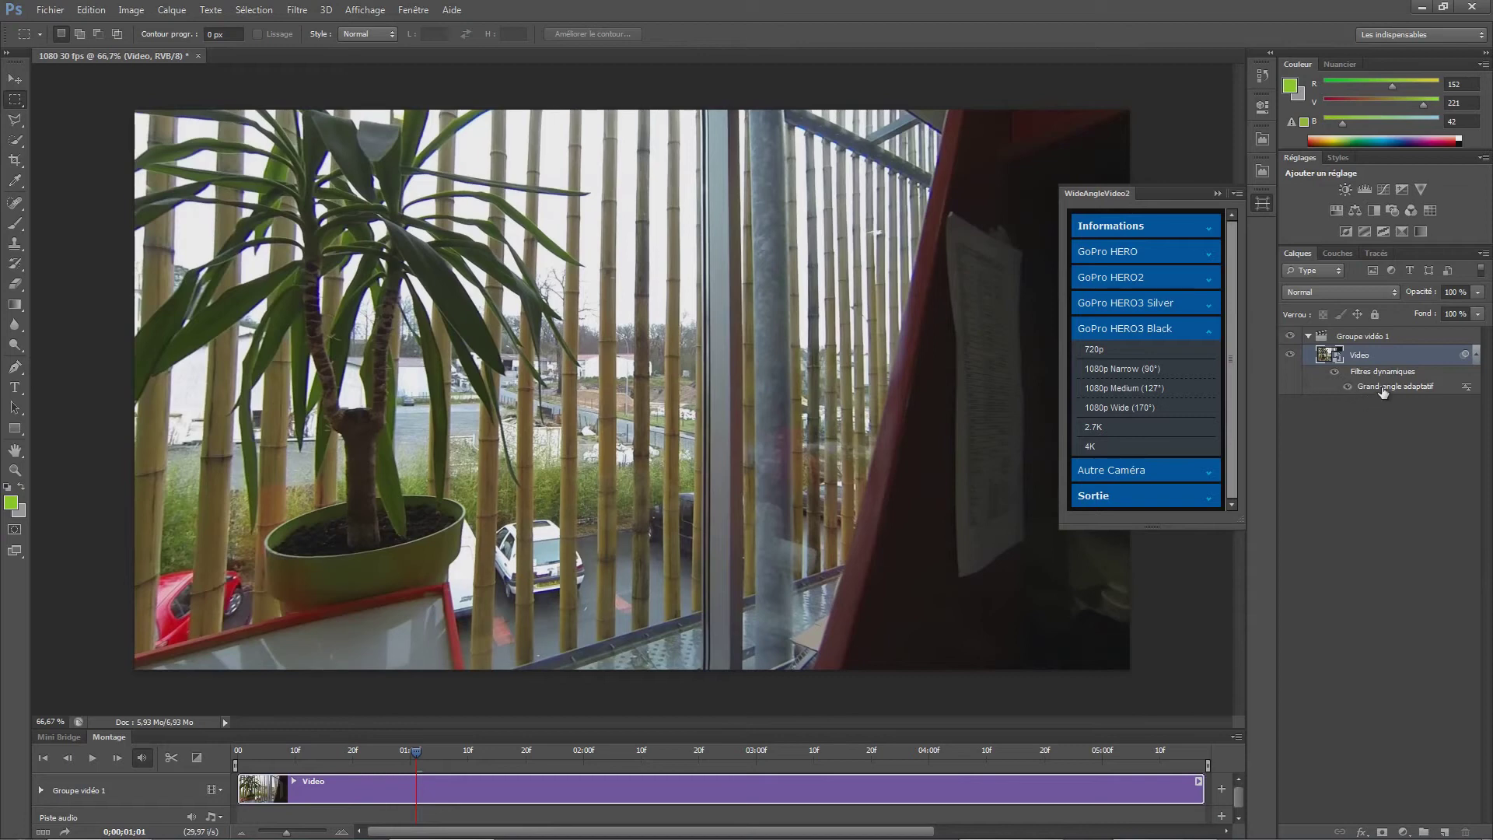
Examine the settings of the Grand-angle adaptatif filter on the video layer without changing them, and deselect the layer
double_click(1383, 395)
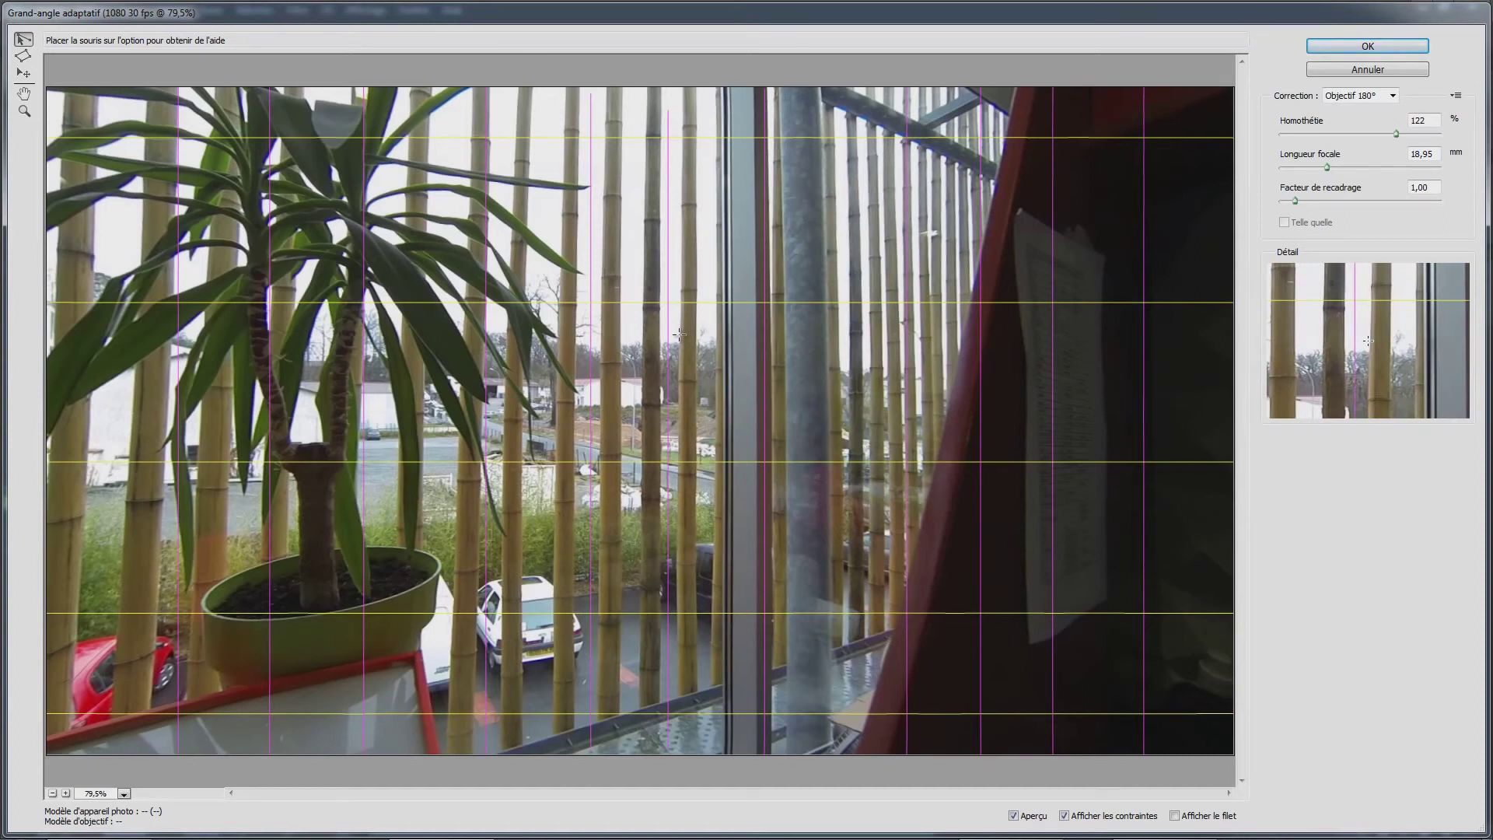
left_click(1345, 70)
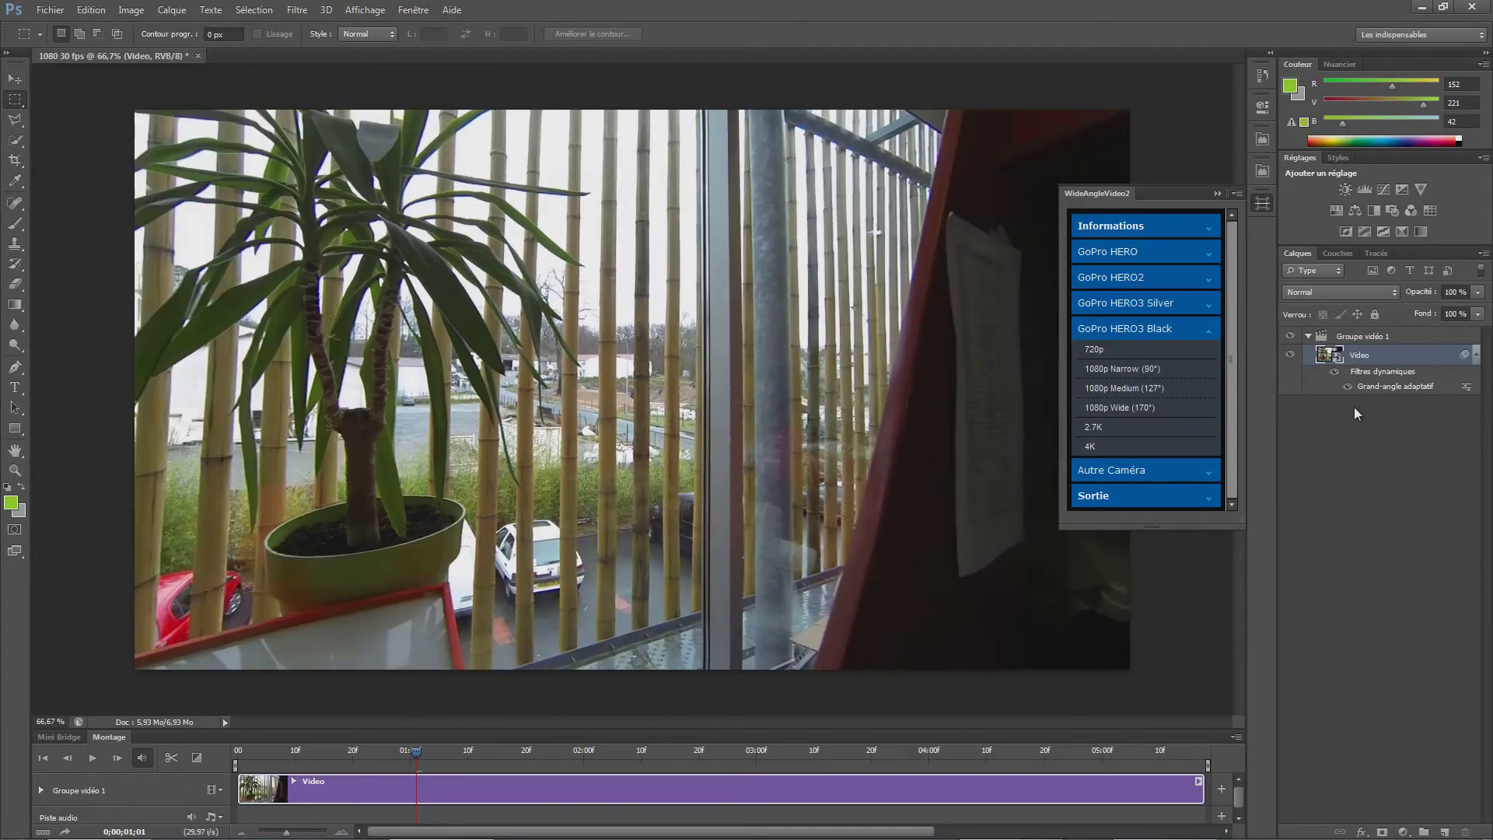
left_click(1361, 431)
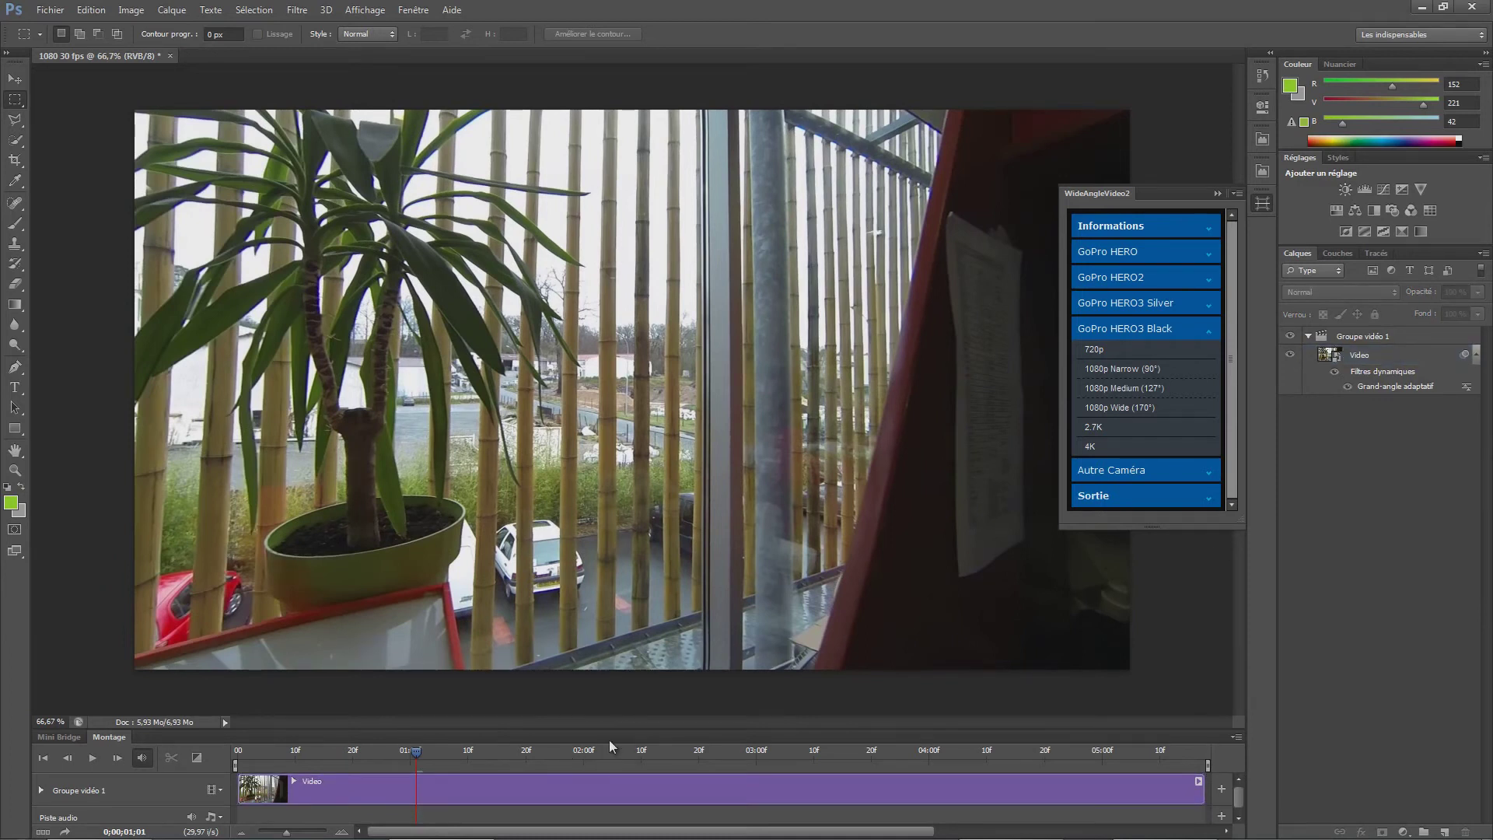
Open the "2,7K 30fps" clip in place of the 1080p one and apply the GoPro HERO3 Black 2.7K preset
key("space")
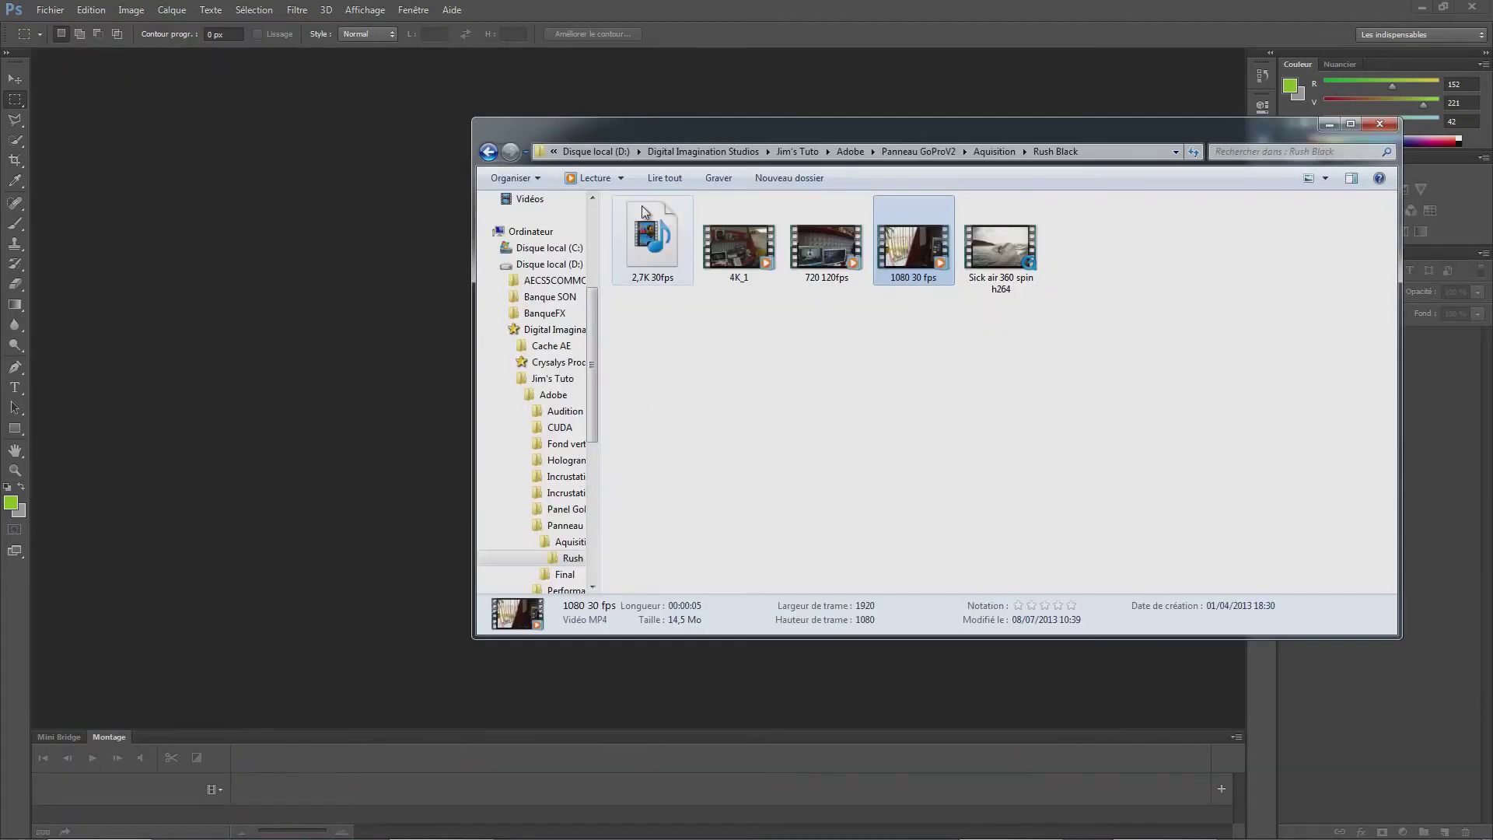
left_click_drag(653, 241, 552, 395)
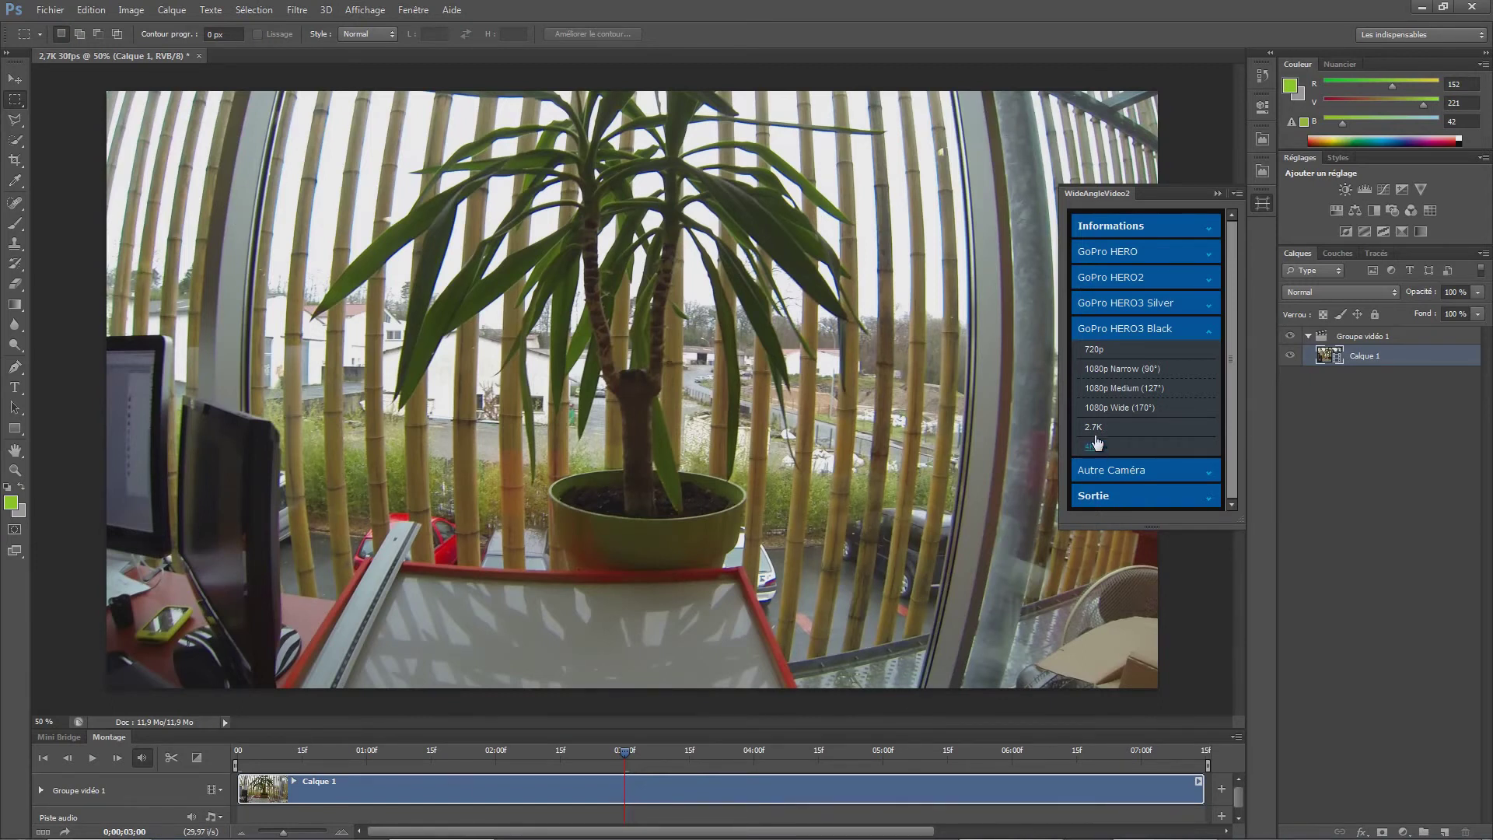
left_click(1093, 427)
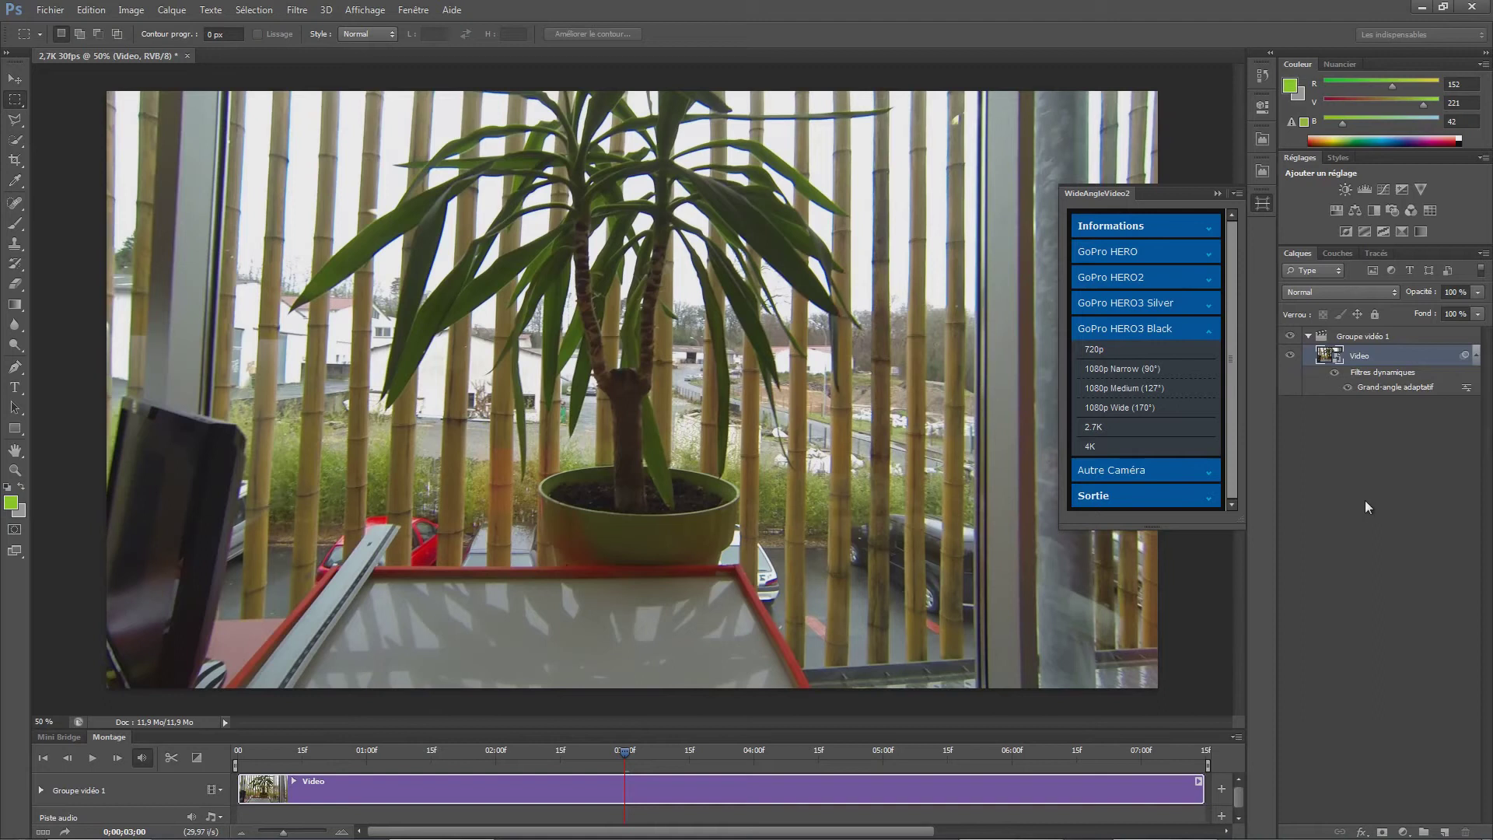
Compare the 2.7K clip before and after the lens correction by repeatedly undoing and restoring the preset
key("ctrl+z")
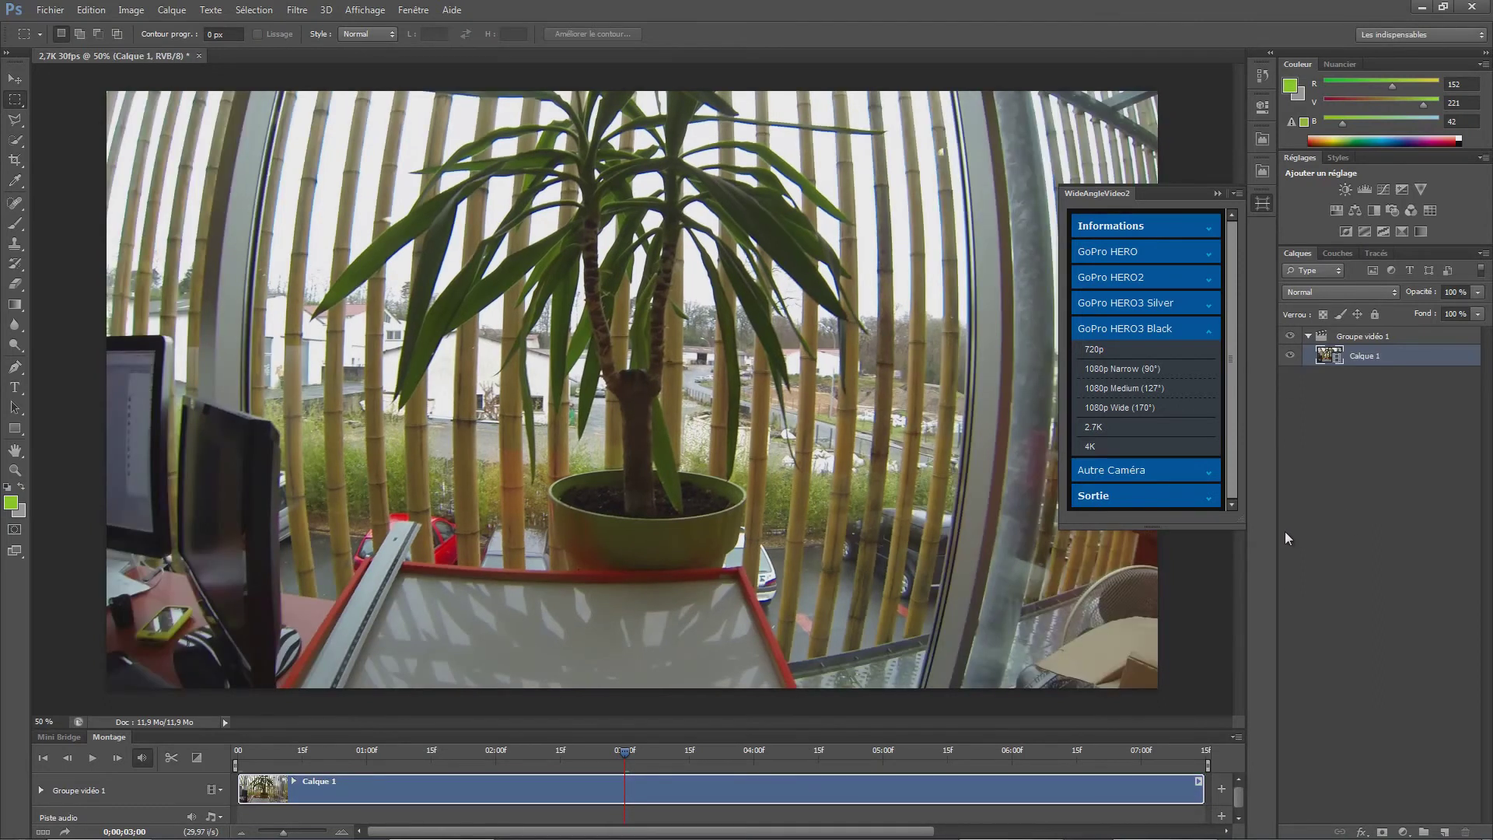
key("ctrl+z")
key("ctrl+z")
key("ctrl+z")
key("ctrl+z")
key("ctrl+z")
key("ctrl+z")
key("ctrl+z")
key("ctrl+z")
key("ctrl+z")
key("ctrl+z")
key("ctrl+z")
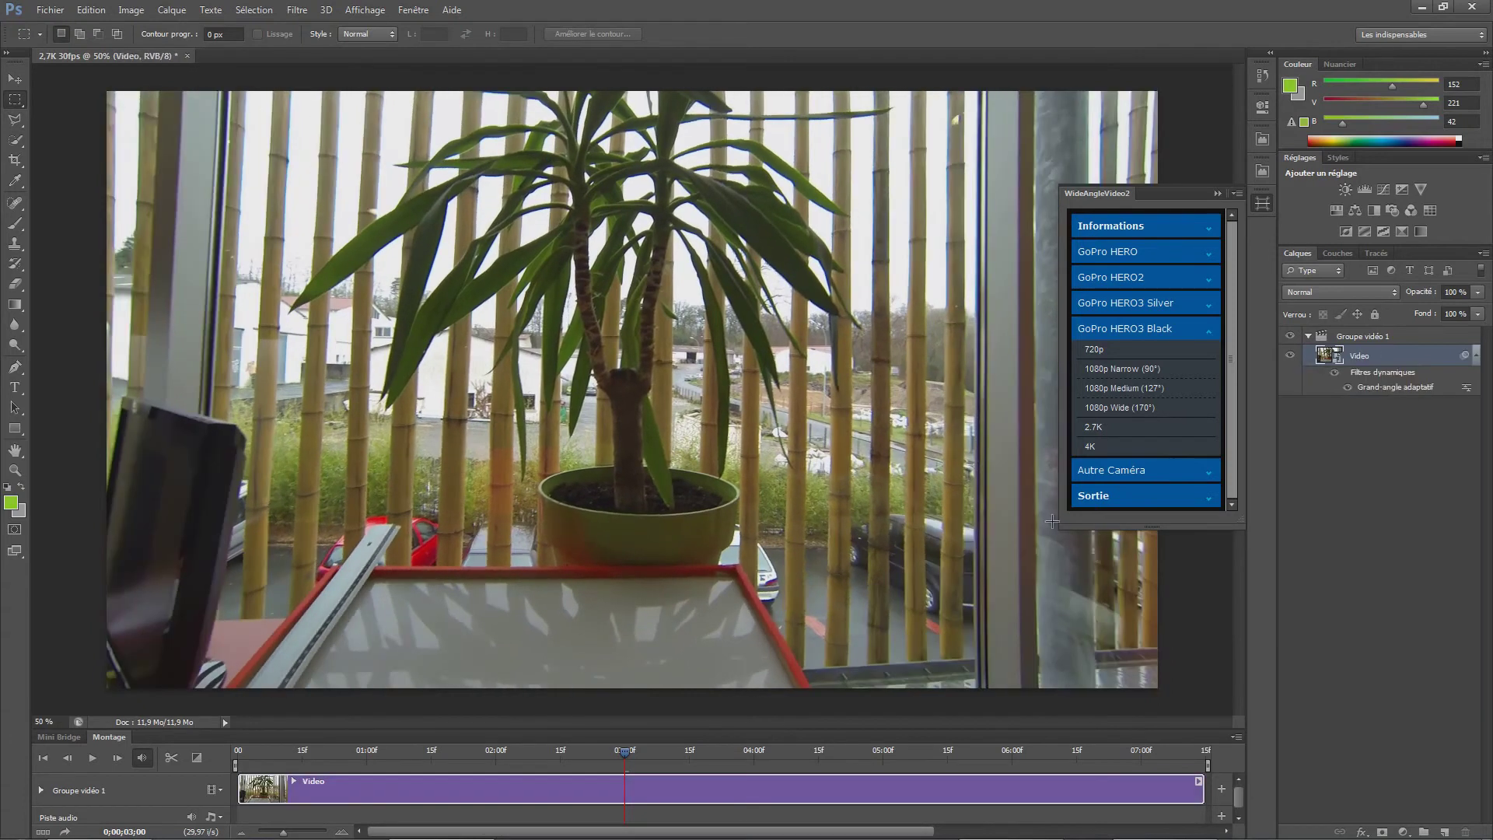
Open the "4K_1" clip in place of the 2.7K one and apply the GoPro HERO3 Black 4K preset
key("ctrl+q")
left_click(748, 319)
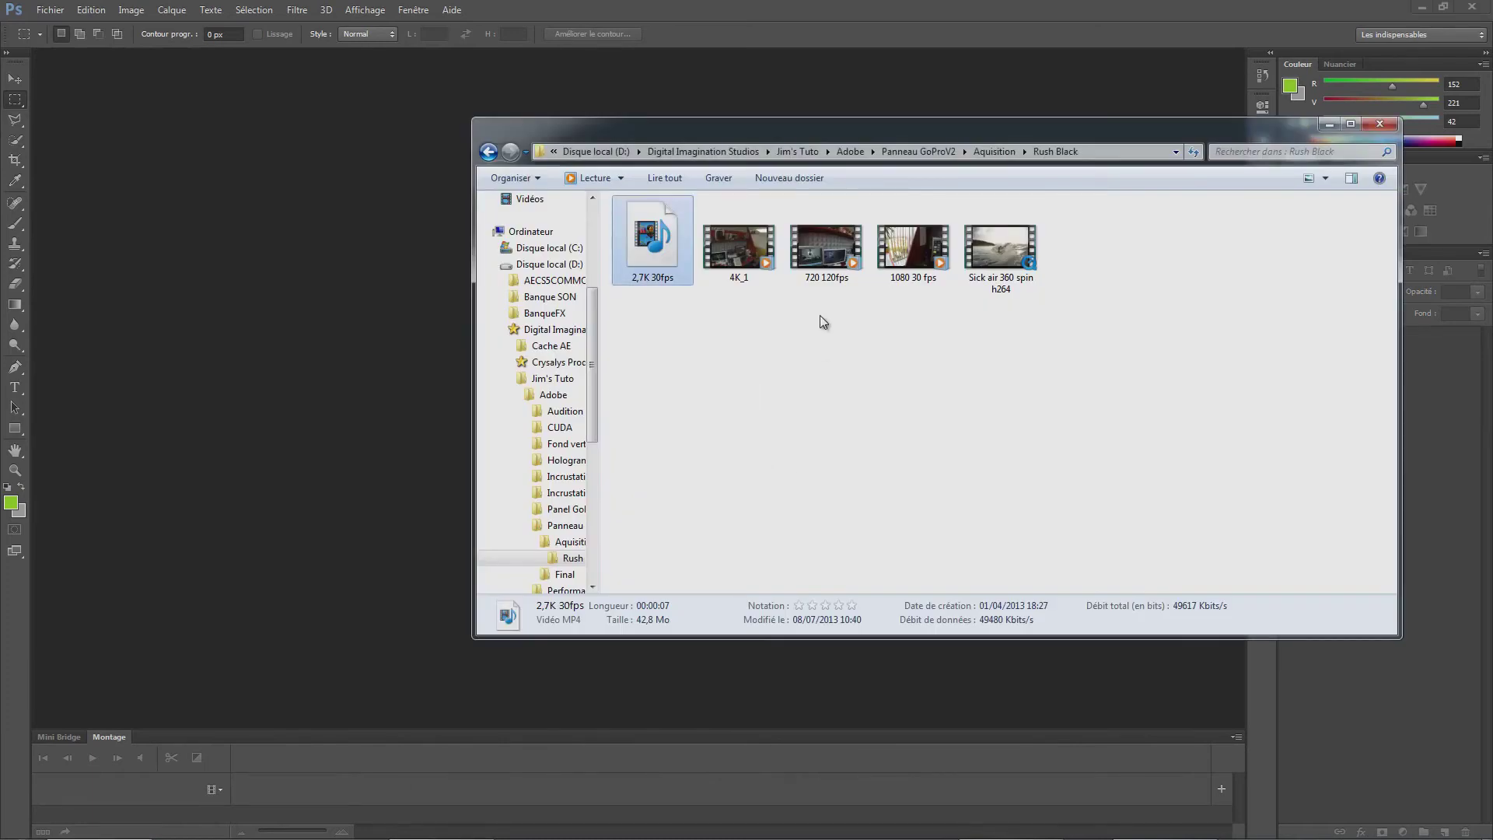
left_click_drag(738, 248, 702, 379)
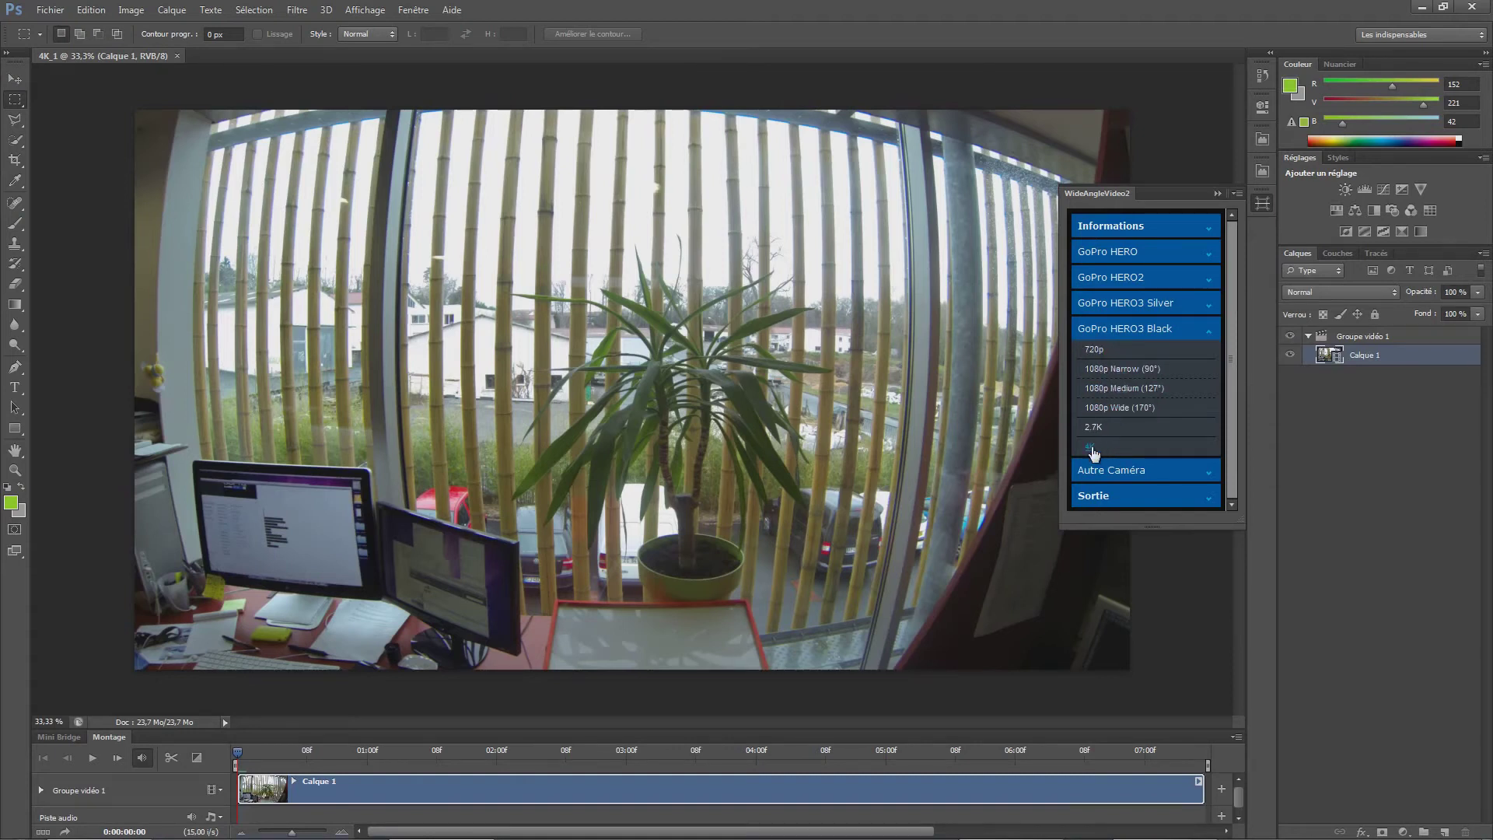
left_click(1091, 449)
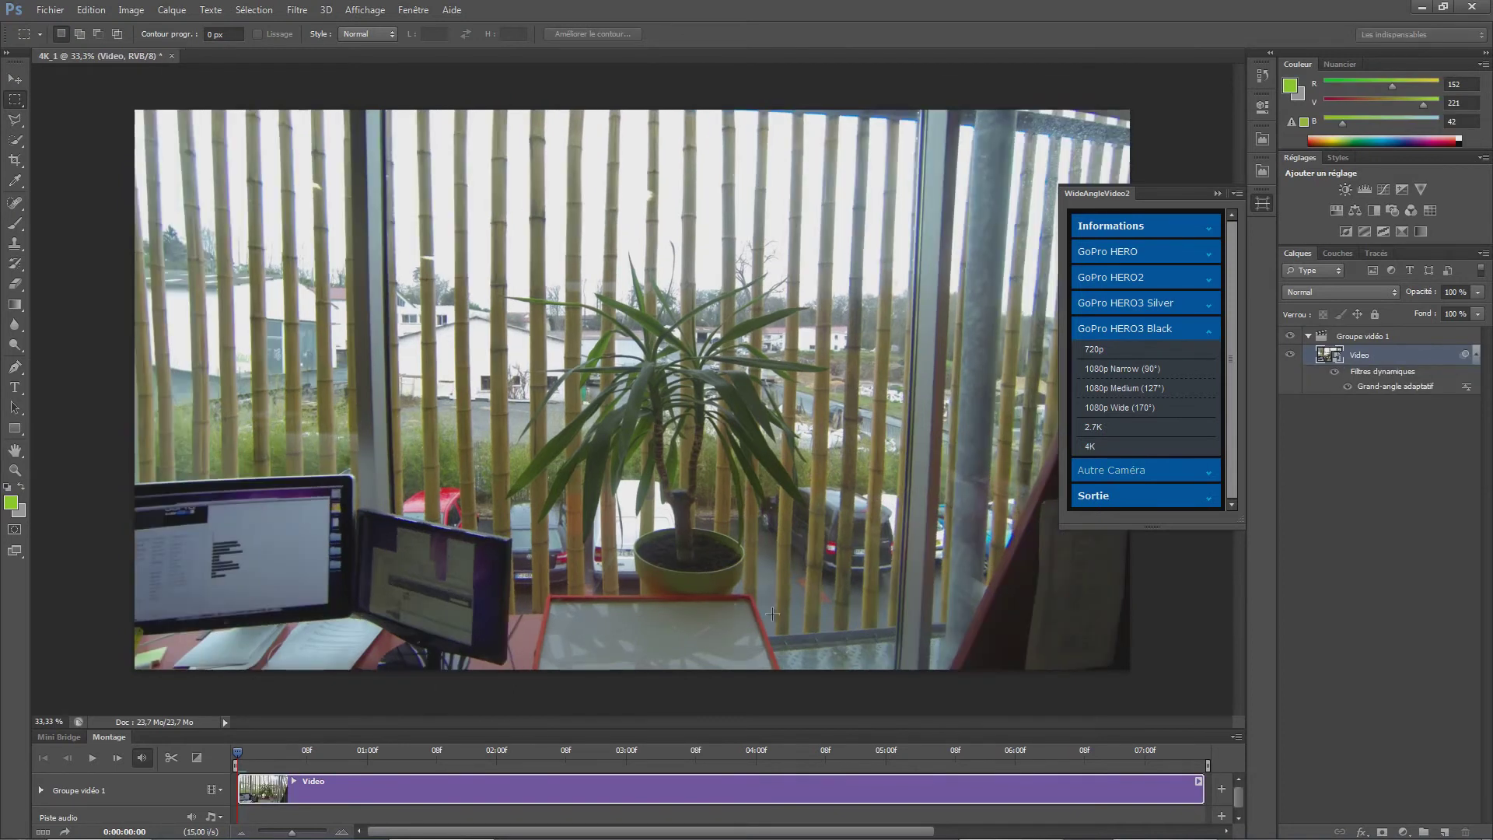
Review the corrected 4K clip at several points from 3 seconds onward, comparing a frame with and without the filter
left_click(658, 760)
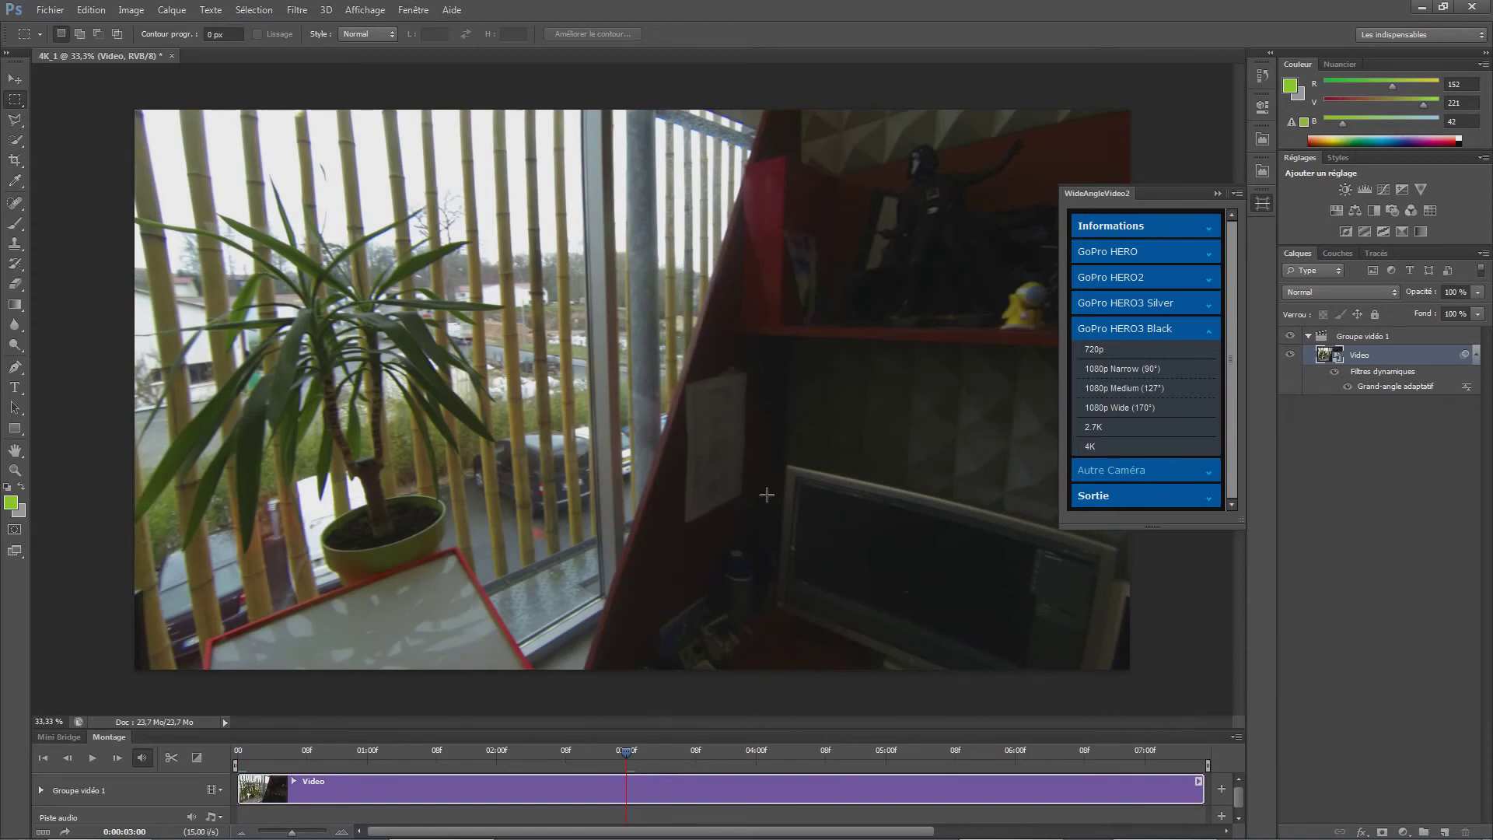
left_click(1347, 388)
left_click(1347, 387)
key("shift+Right")
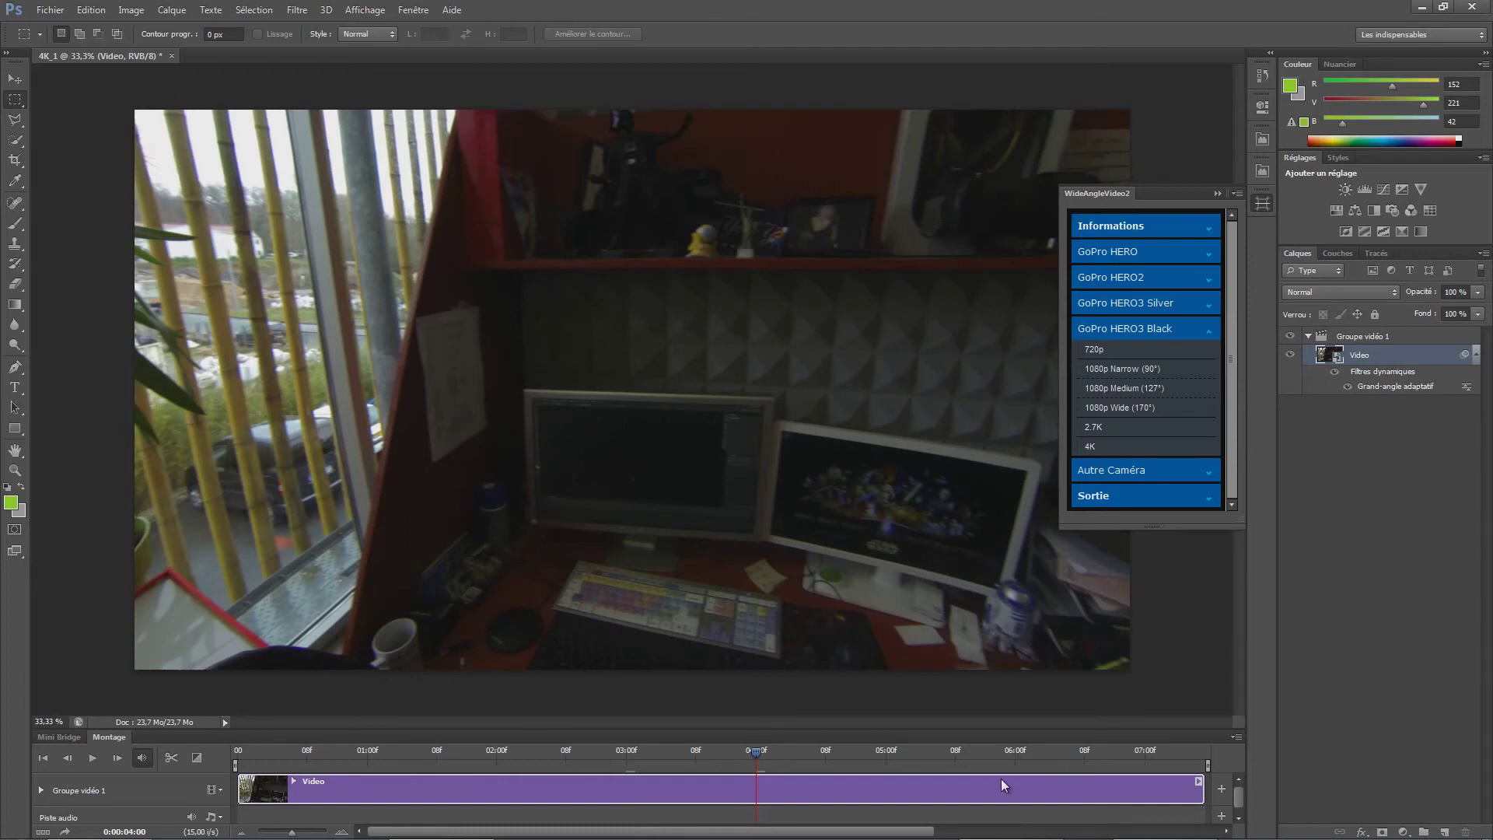
key("shift+Right")
key("shift+Right")
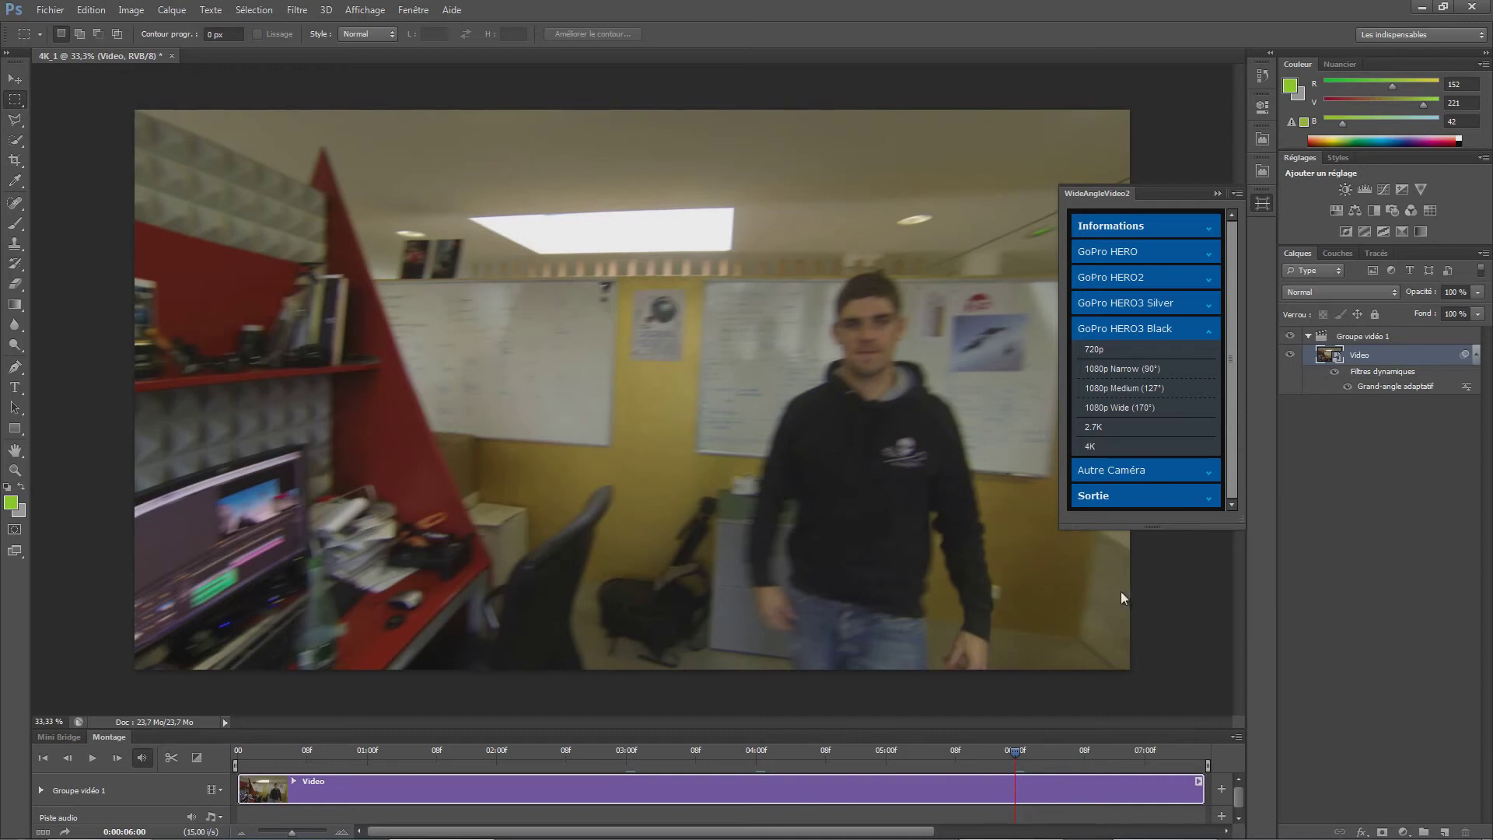
key("space")
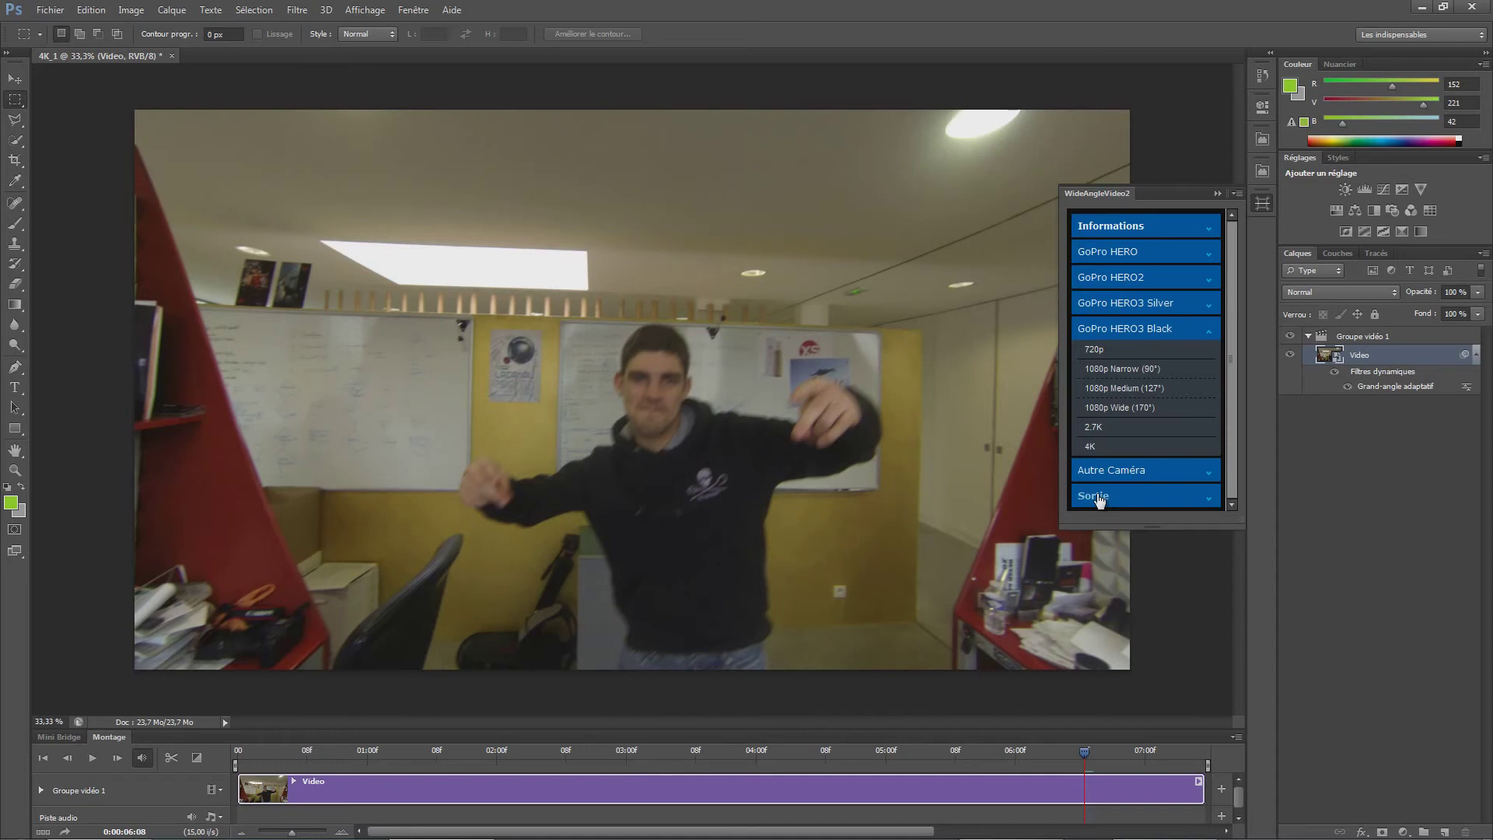
left_click(1089, 446)
left_click(1122, 371)
left_click(1103, 428)
Try splitting the video clip at 6 seconds 8 frames and undo the split
left_click(172, 757)
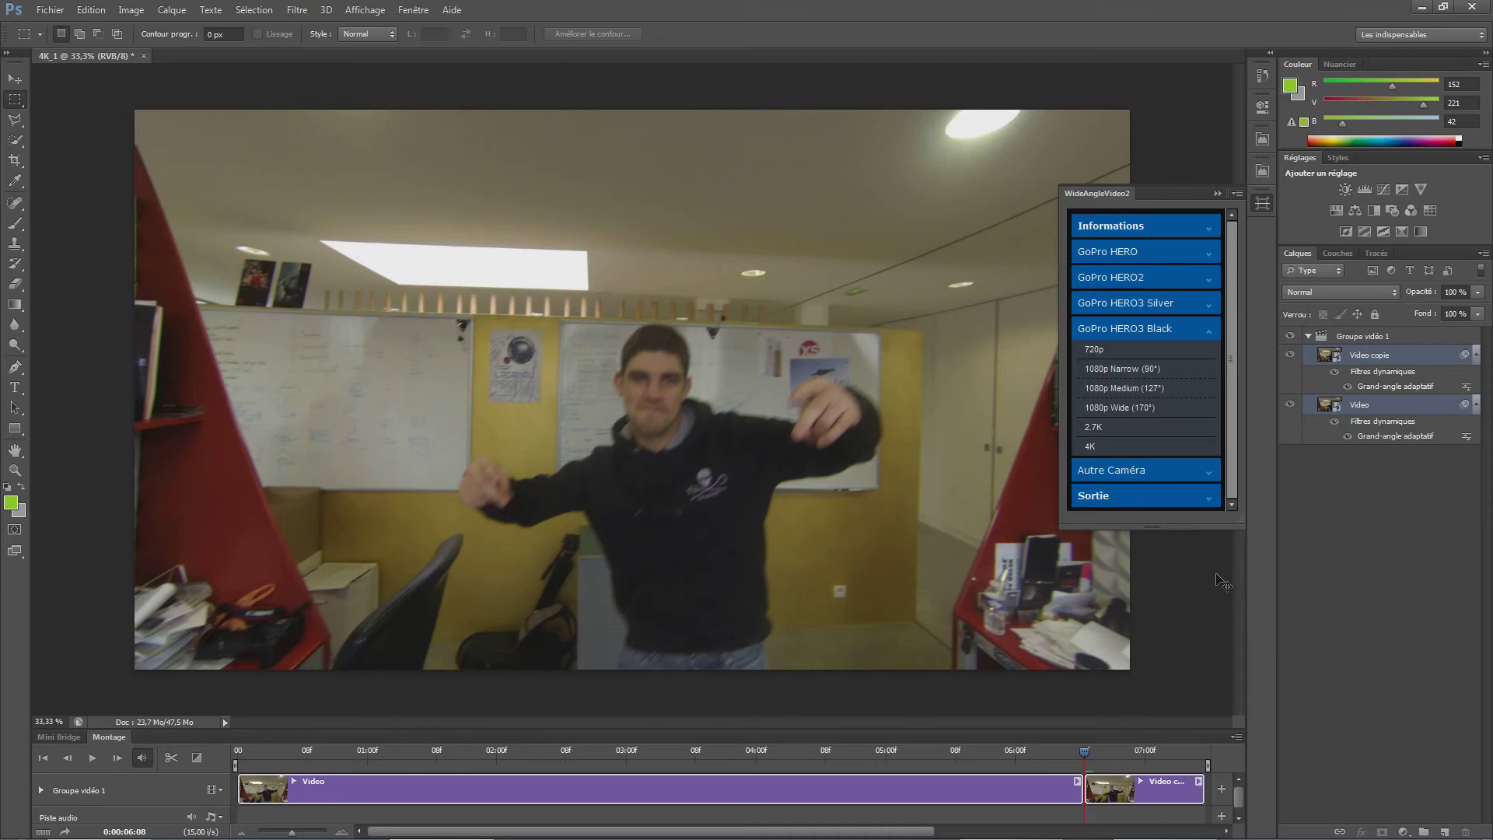
key("ctrl+z")
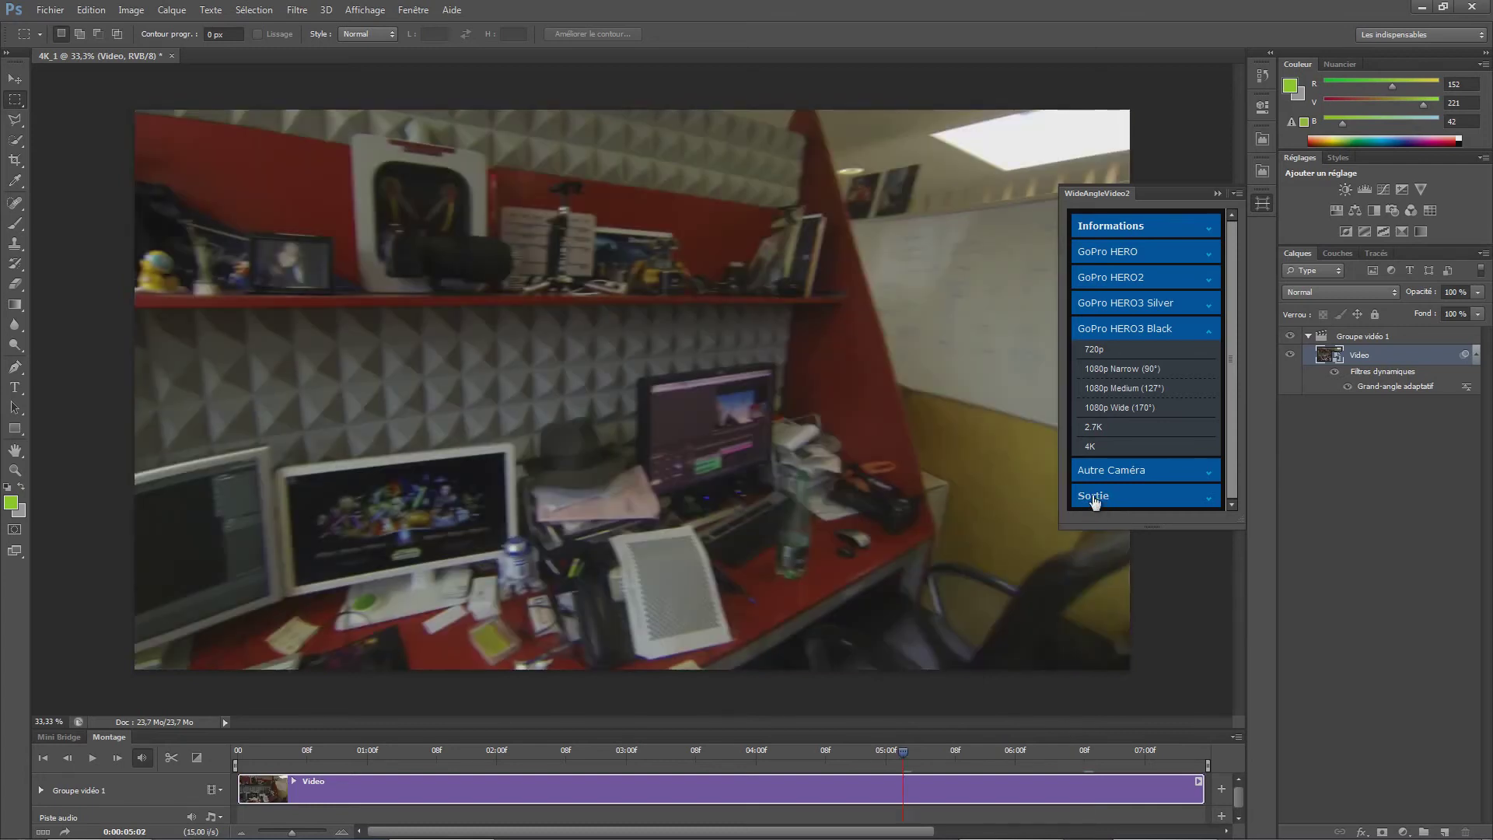
Look at the save dialog offered by the extension's Sortie option Enregistrer, and leave it without saving
left_click(1093, 498)
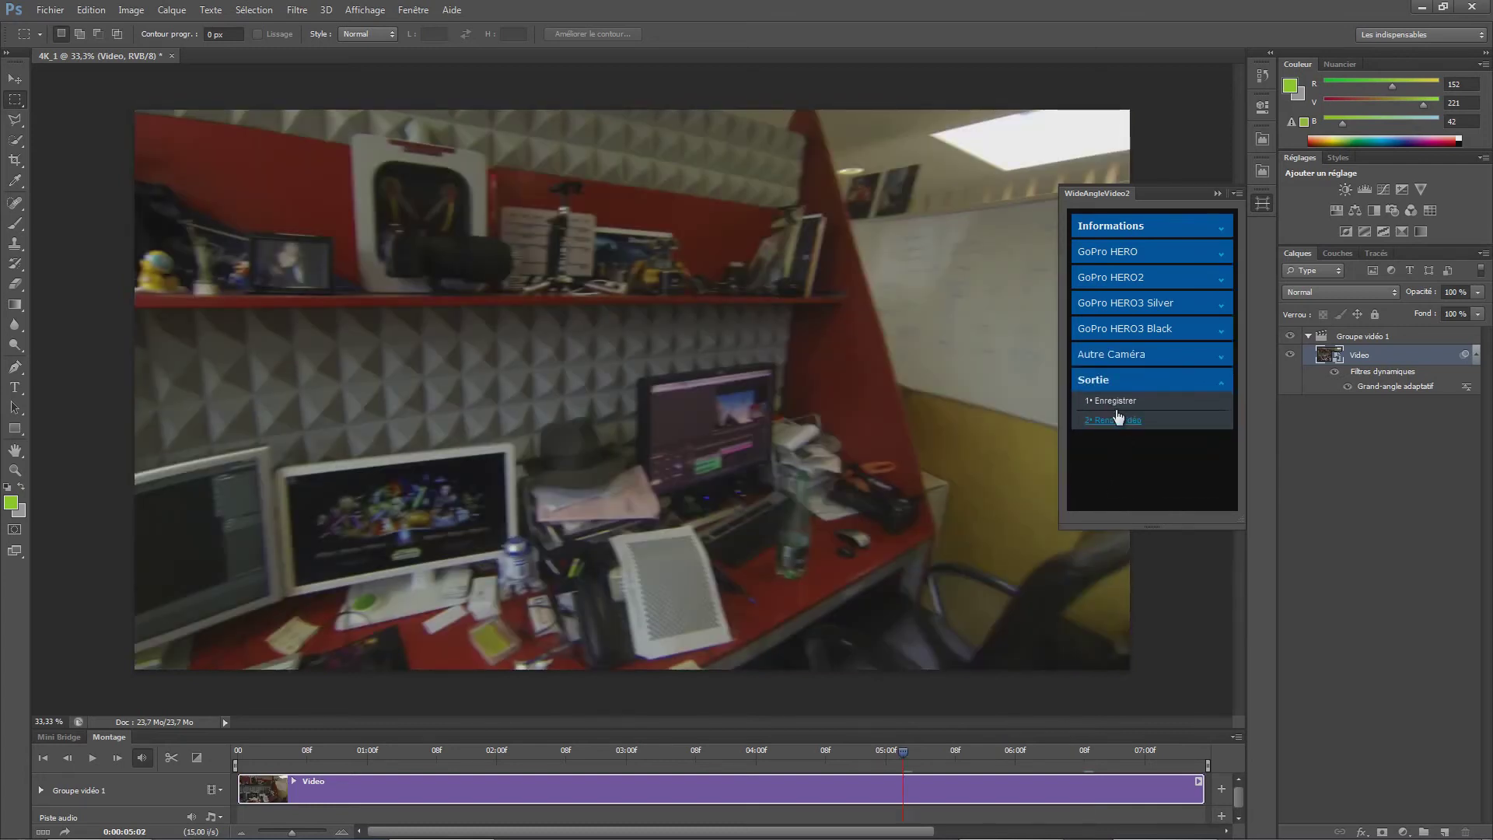
left_click(1113, 401)
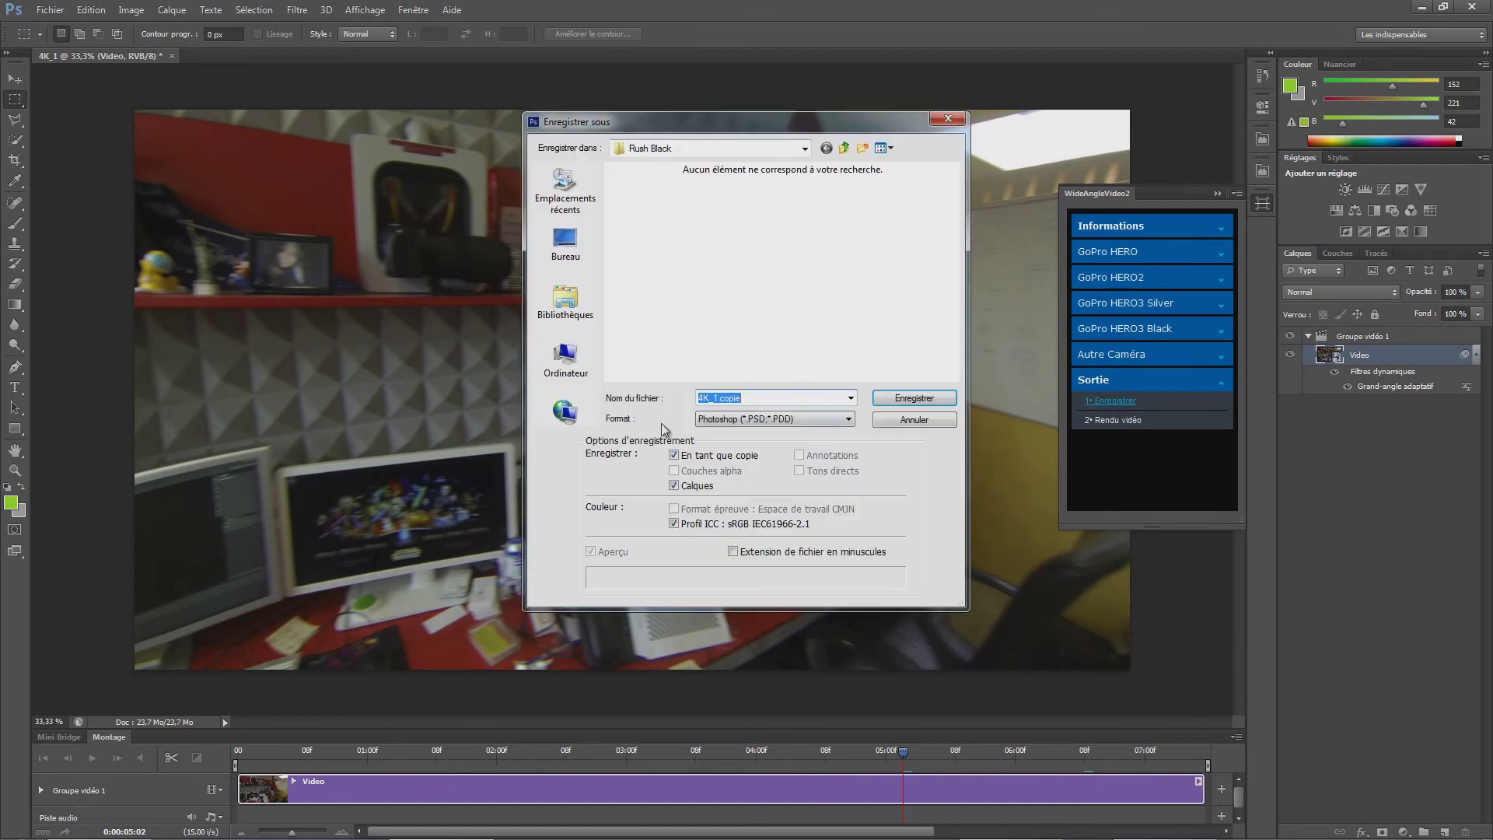
left_click(911, 420)
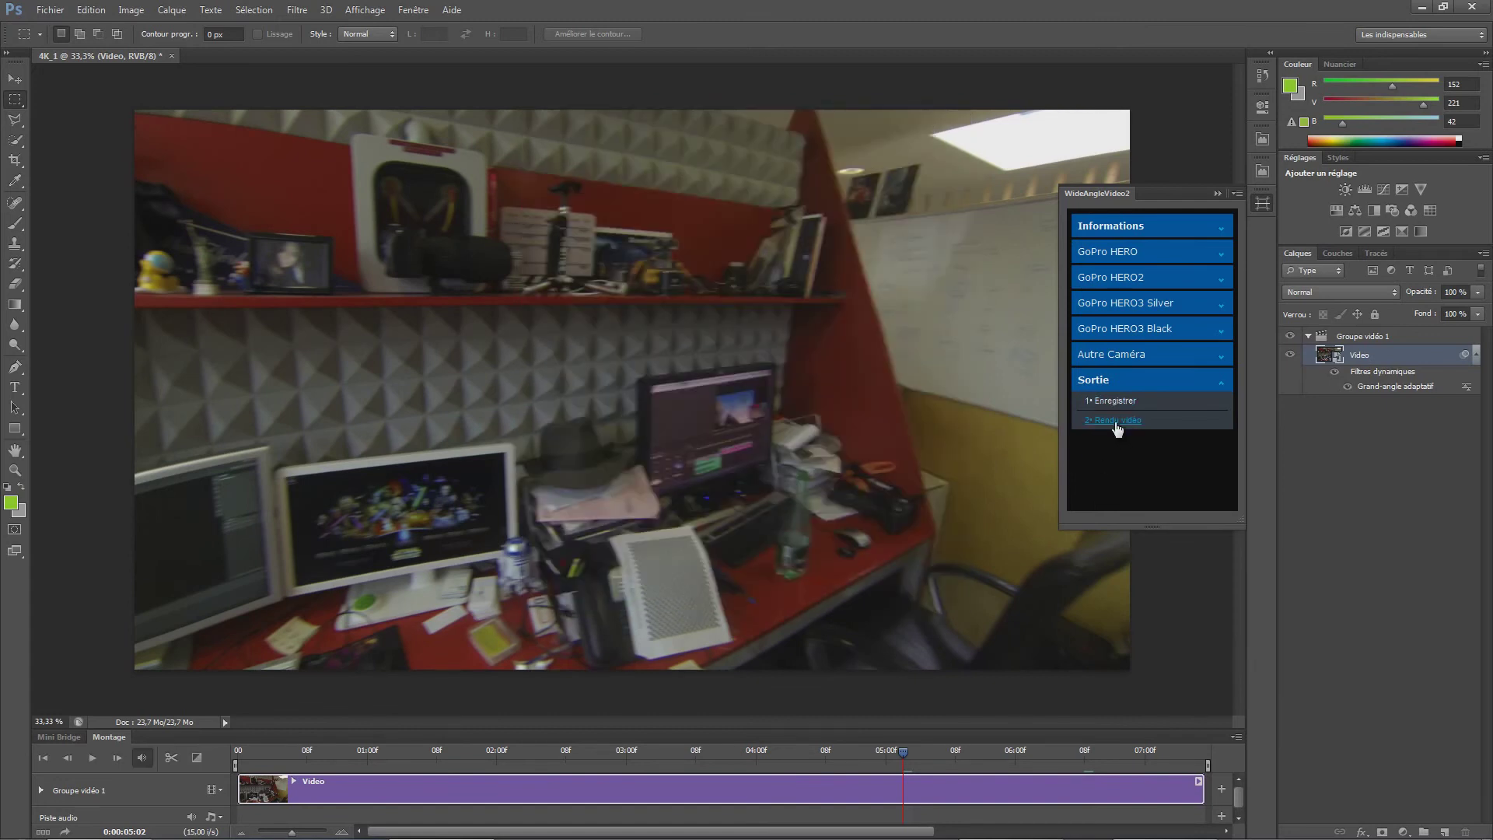
View the extension's Rendu vidéo settings and its destination folder selection, keeping the current folder
left_click(1099, 424)
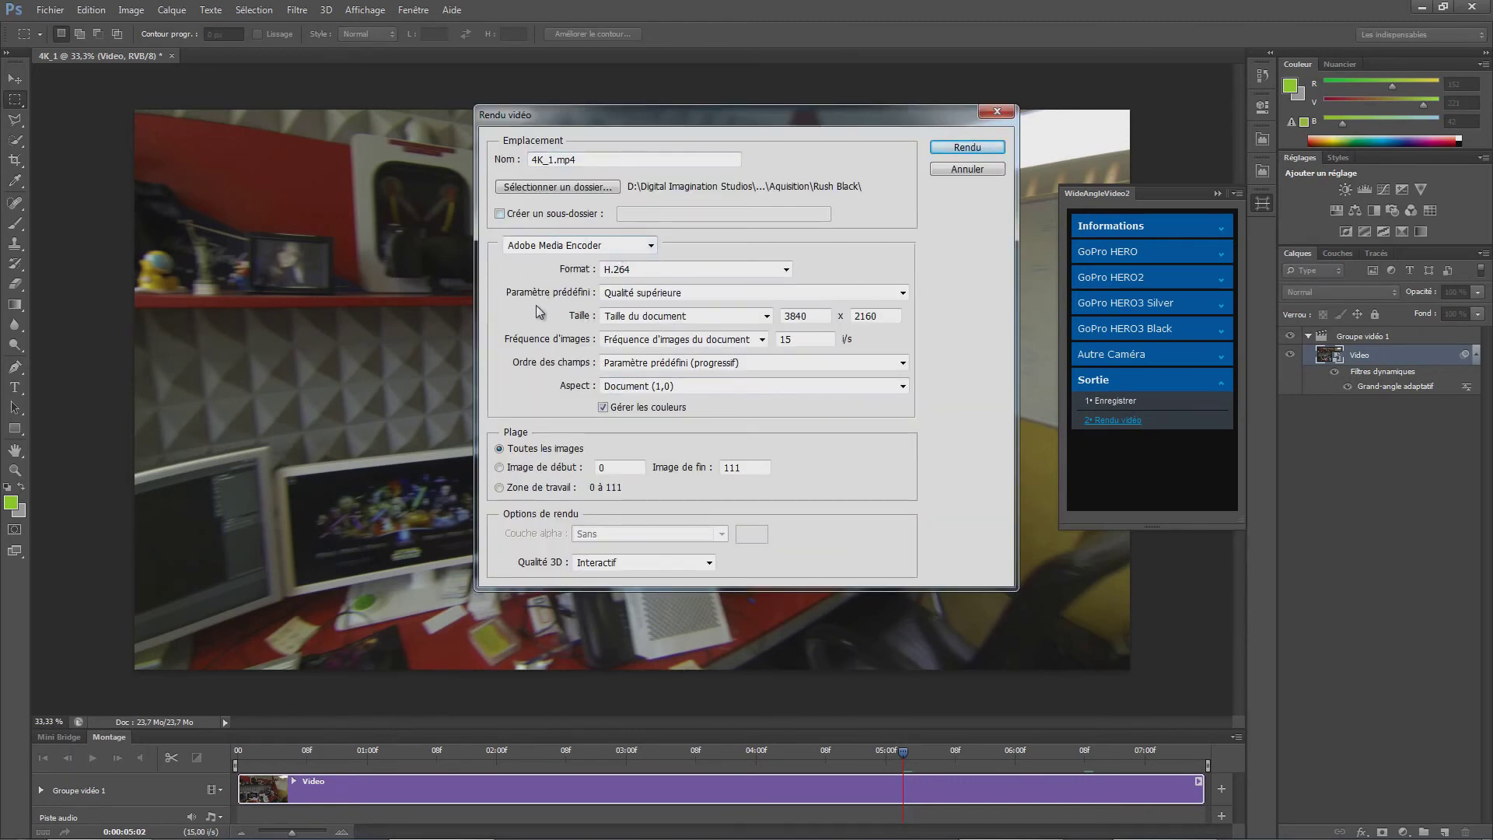
left_click(576, 191)
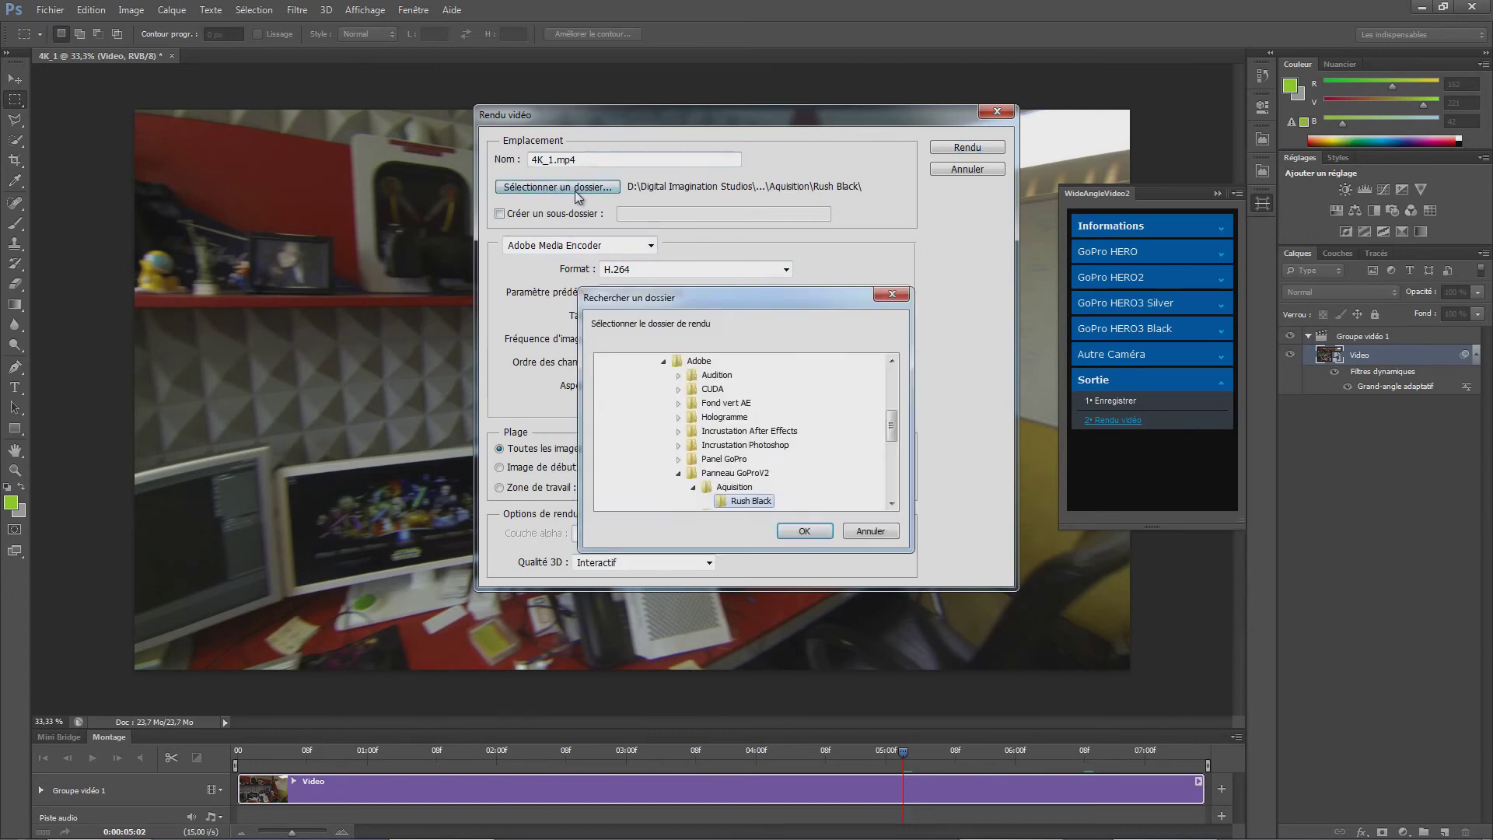
left_click(864, 533)
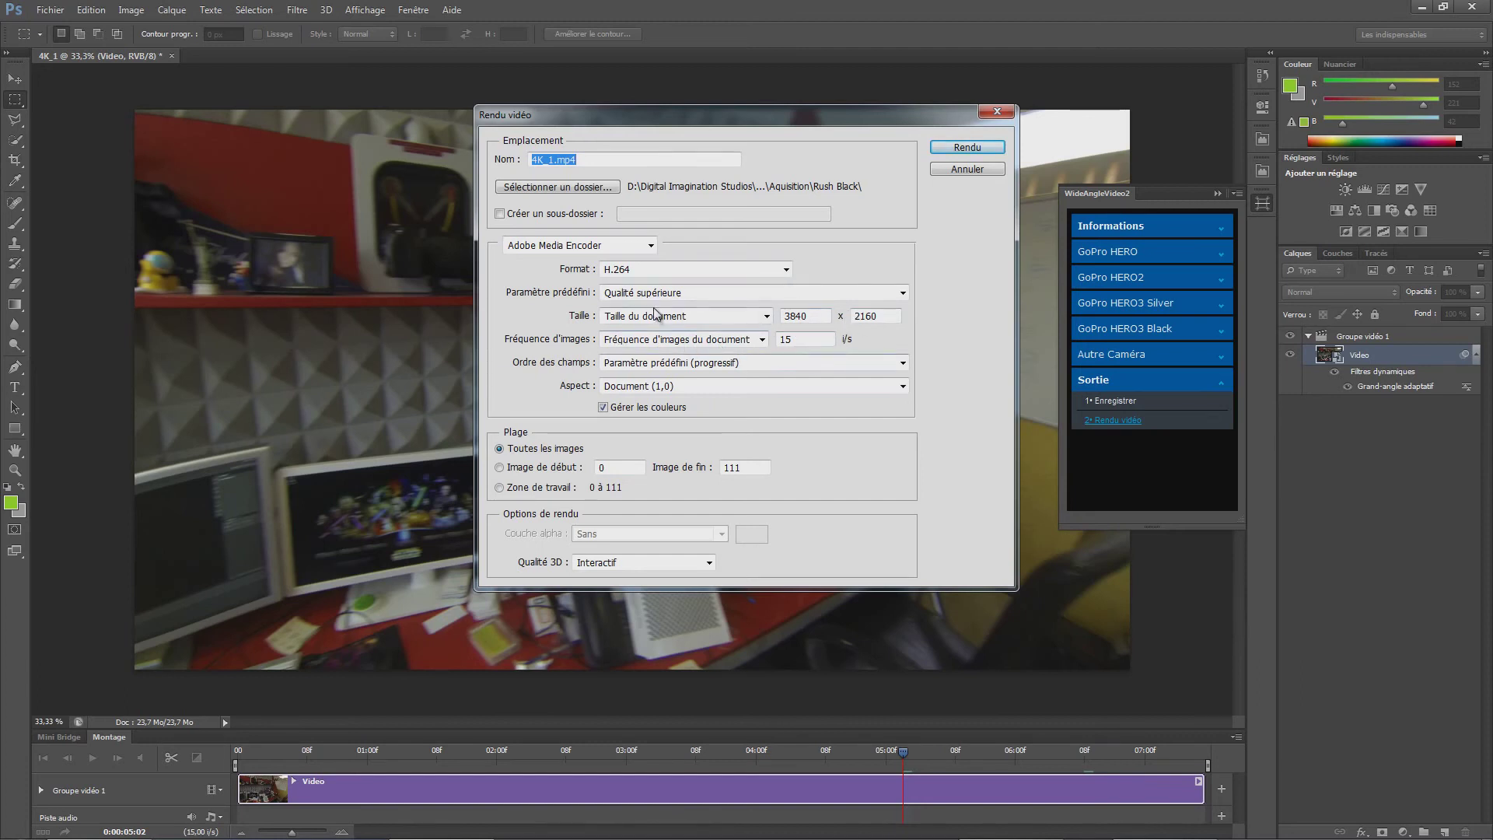
Set the render format to QuickTime with the Non compressé preset, and cancel the video render
left_click(618, 294)
left_click(615, 276)
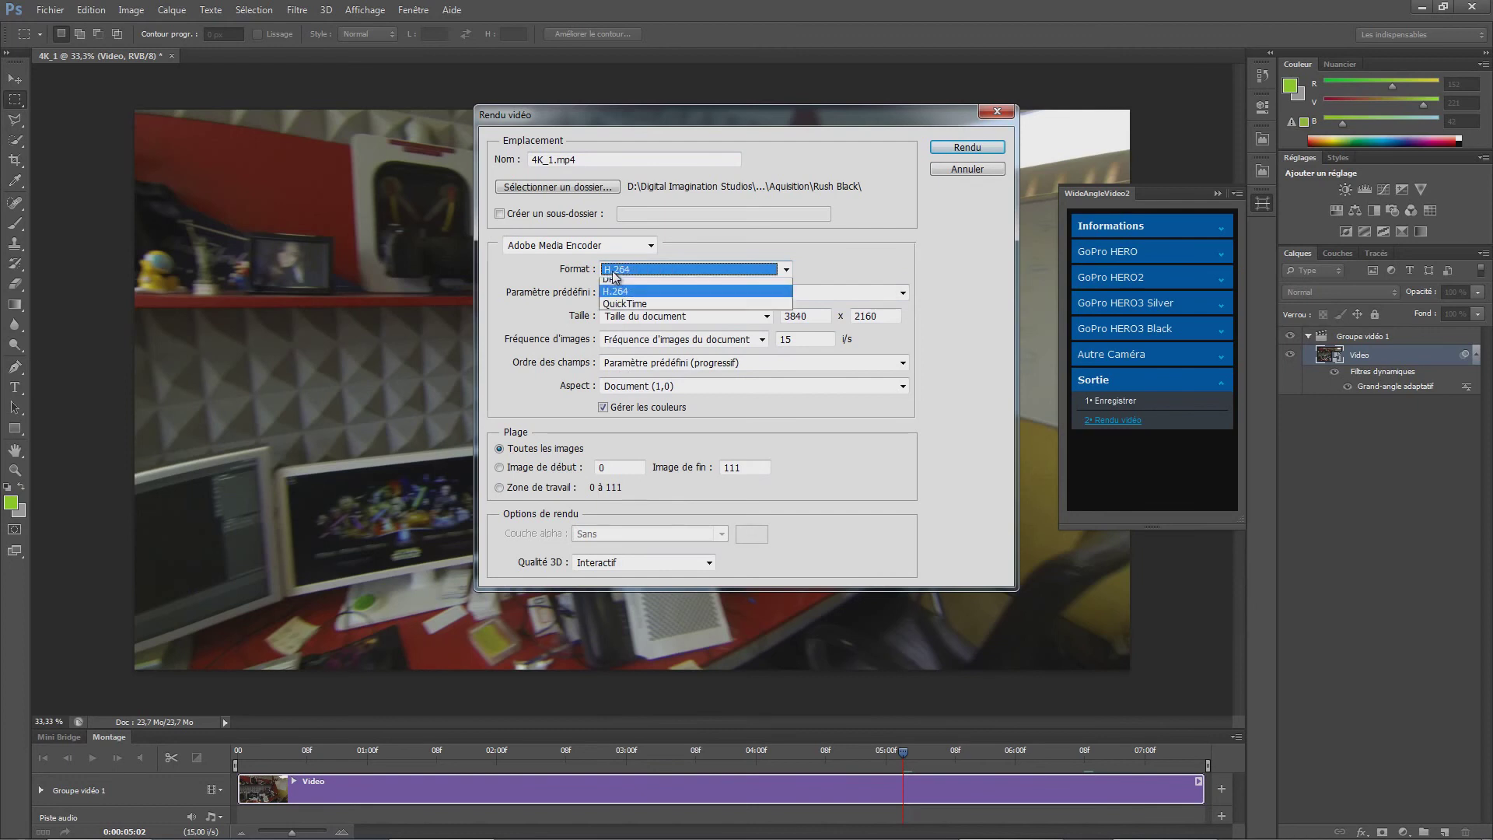
left_click(629, 311)
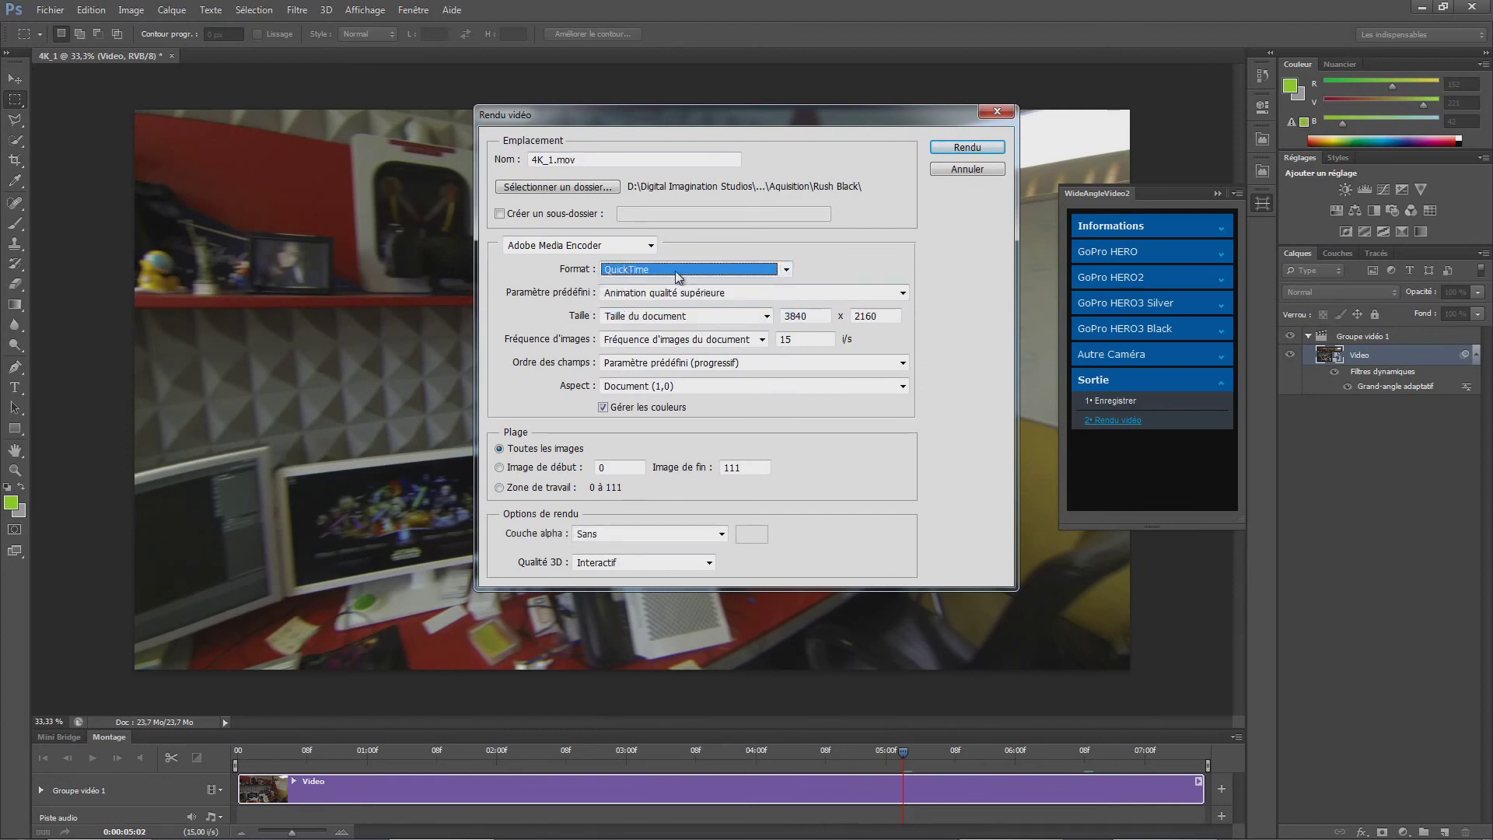
left_click(653, 294)
left_click(630, 358)
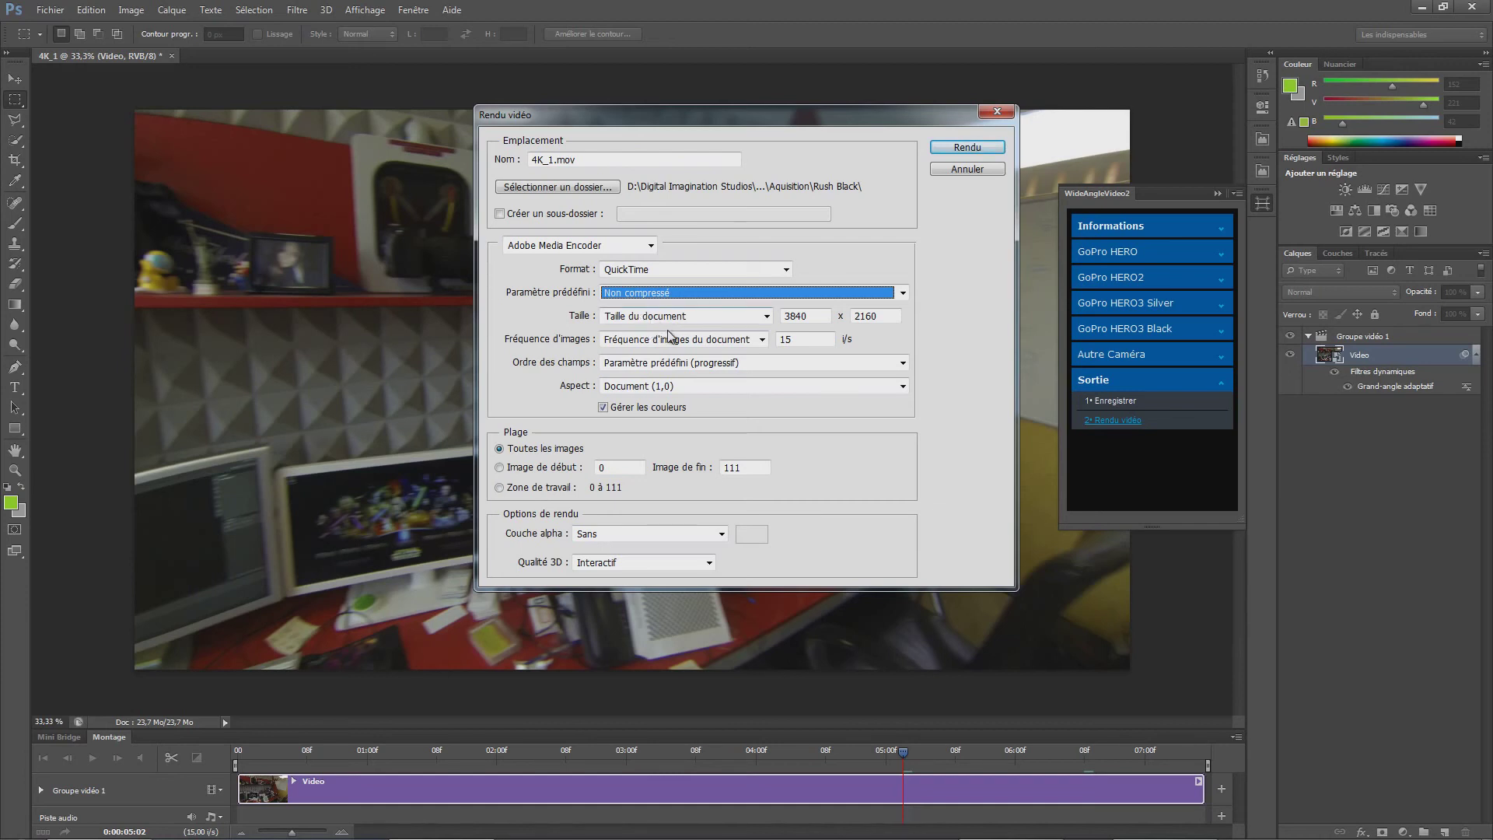
left_click(962, 171)
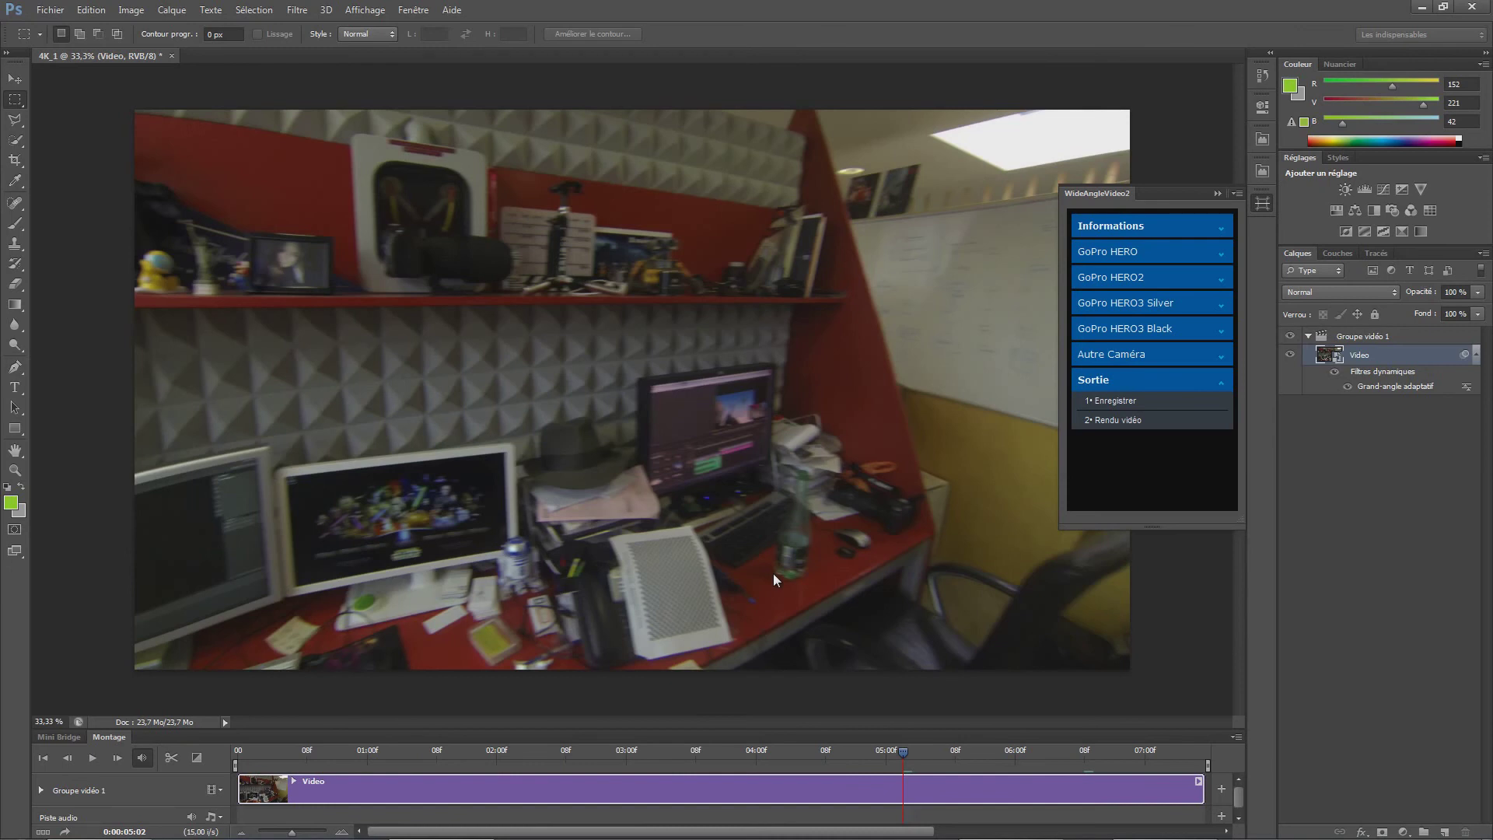
Close the 4K document without saving and open the "Sick air 360 spin h264" clip from the Rush Black folder
key("Home")
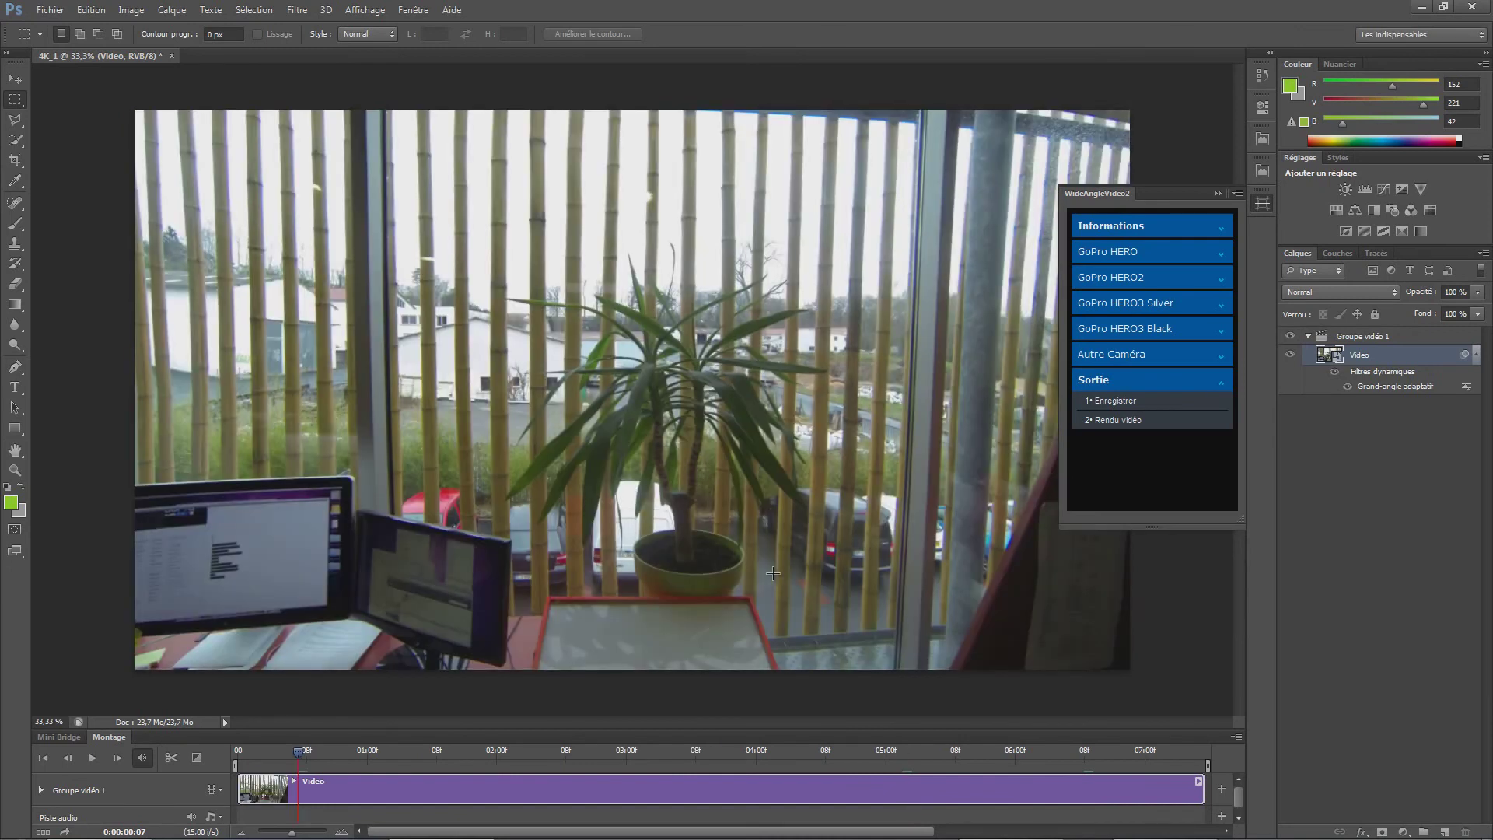
left_click(1092, 387)
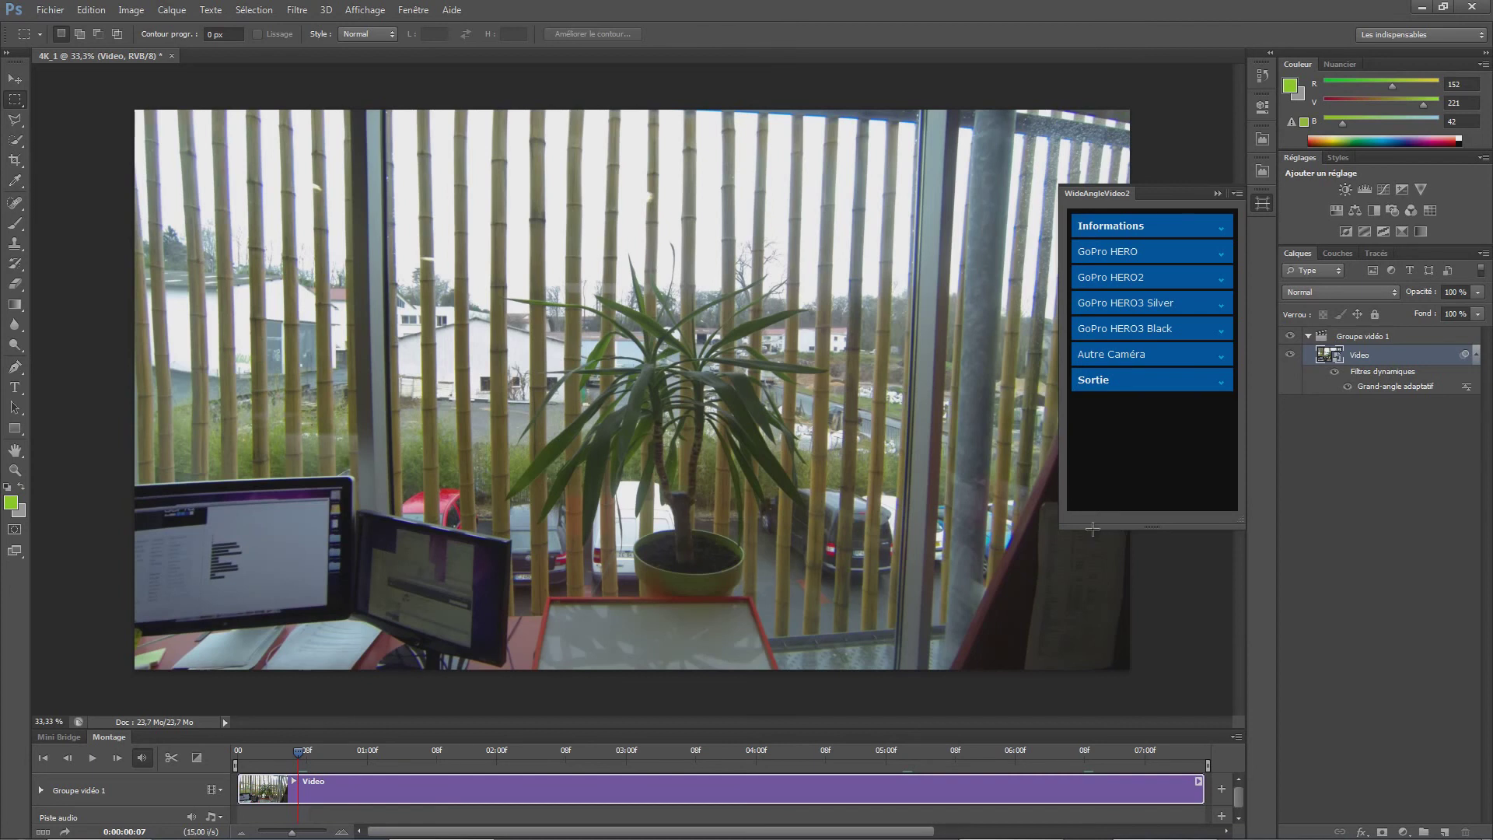
key("ctrl+w")
left_click(775, 329)
key("alt+Tab")
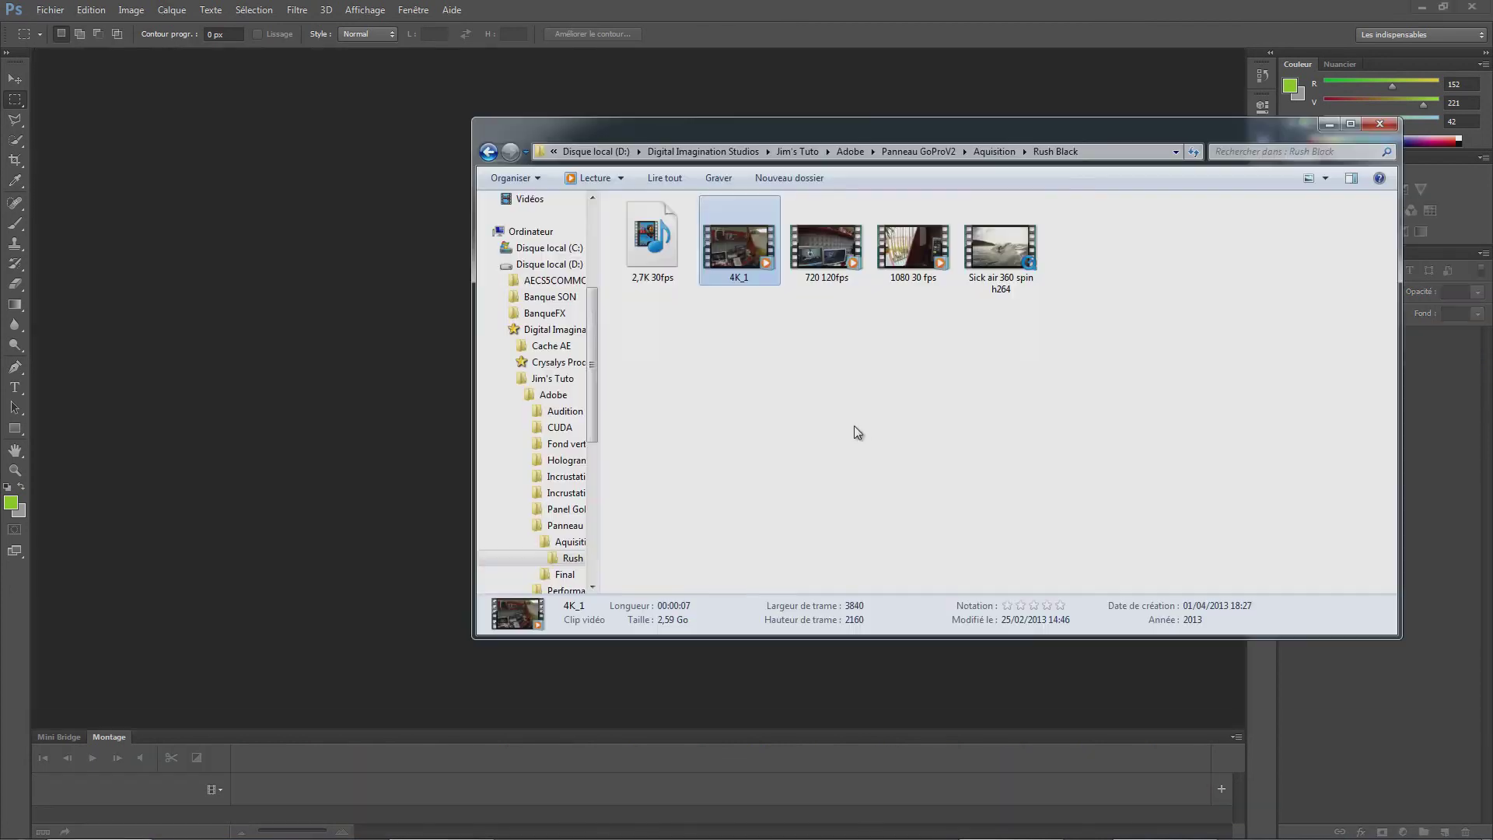
left_click_drag(999, 247, 694, 375)
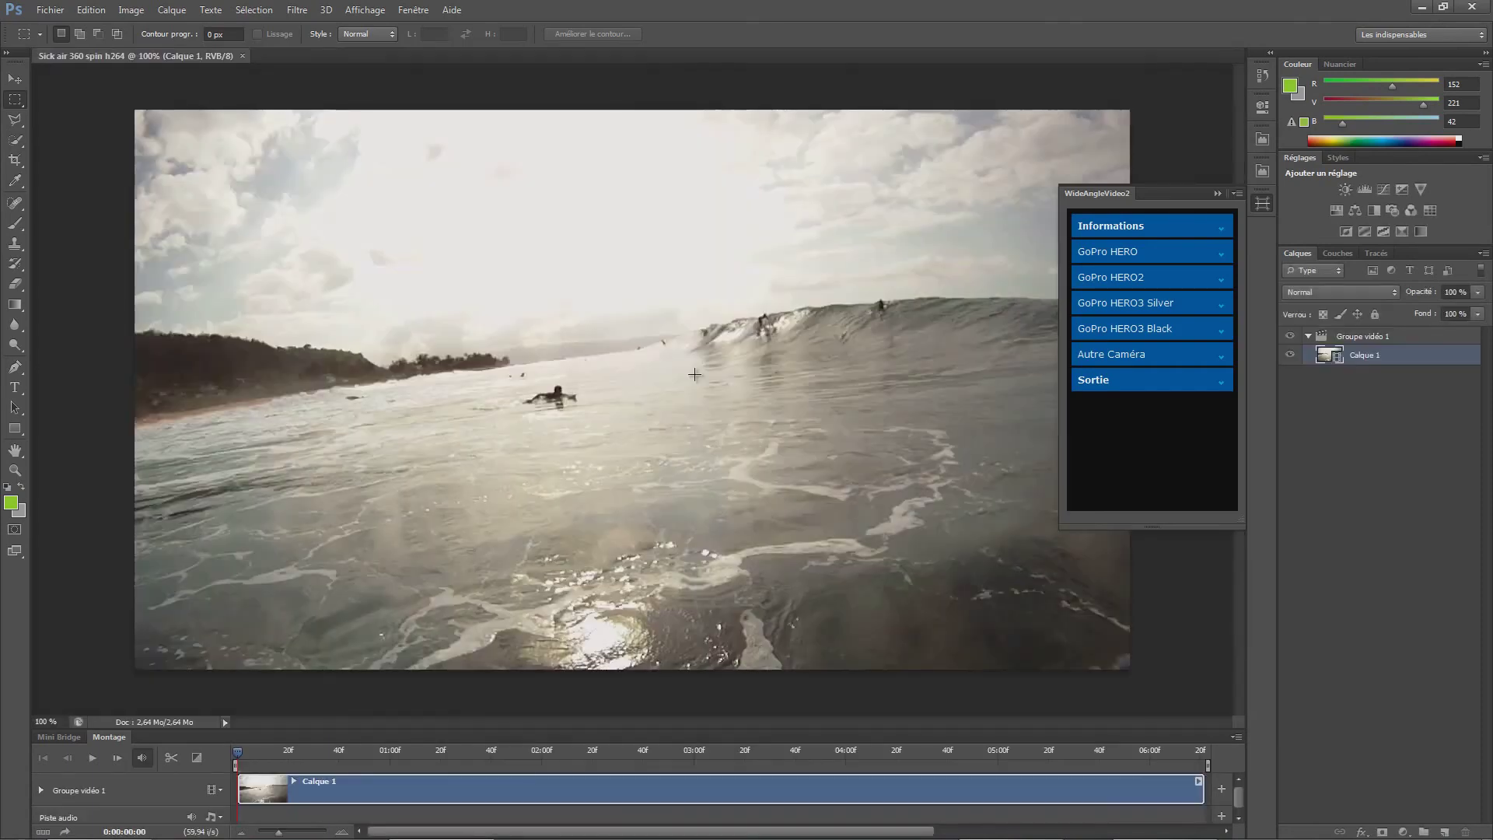
Preview the uncorrected clip at several points along the timeline, ending on the frame at 0:00:04:04
left_click(542, 751)
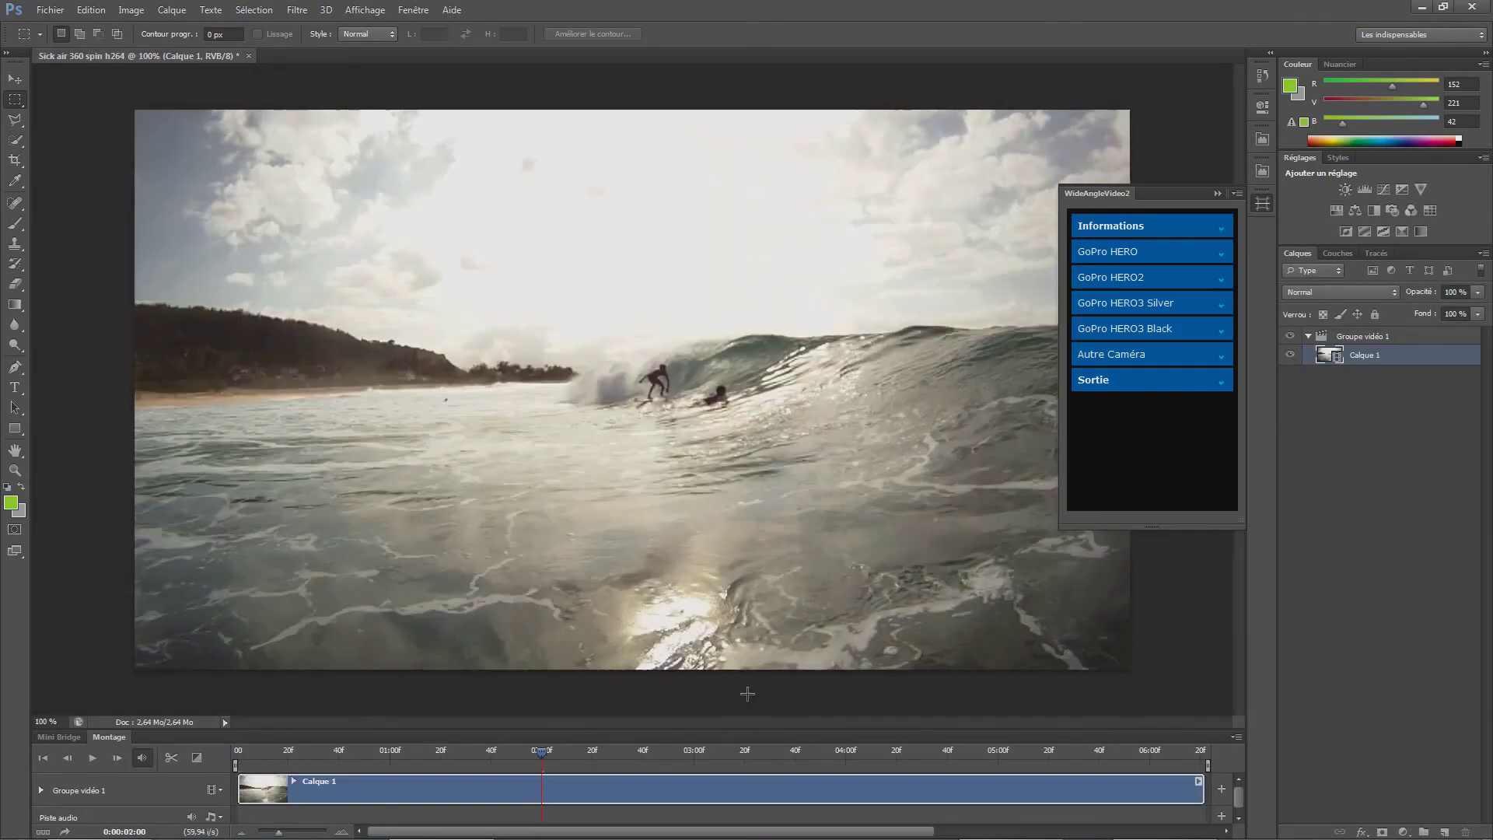
left_click(700, 754)
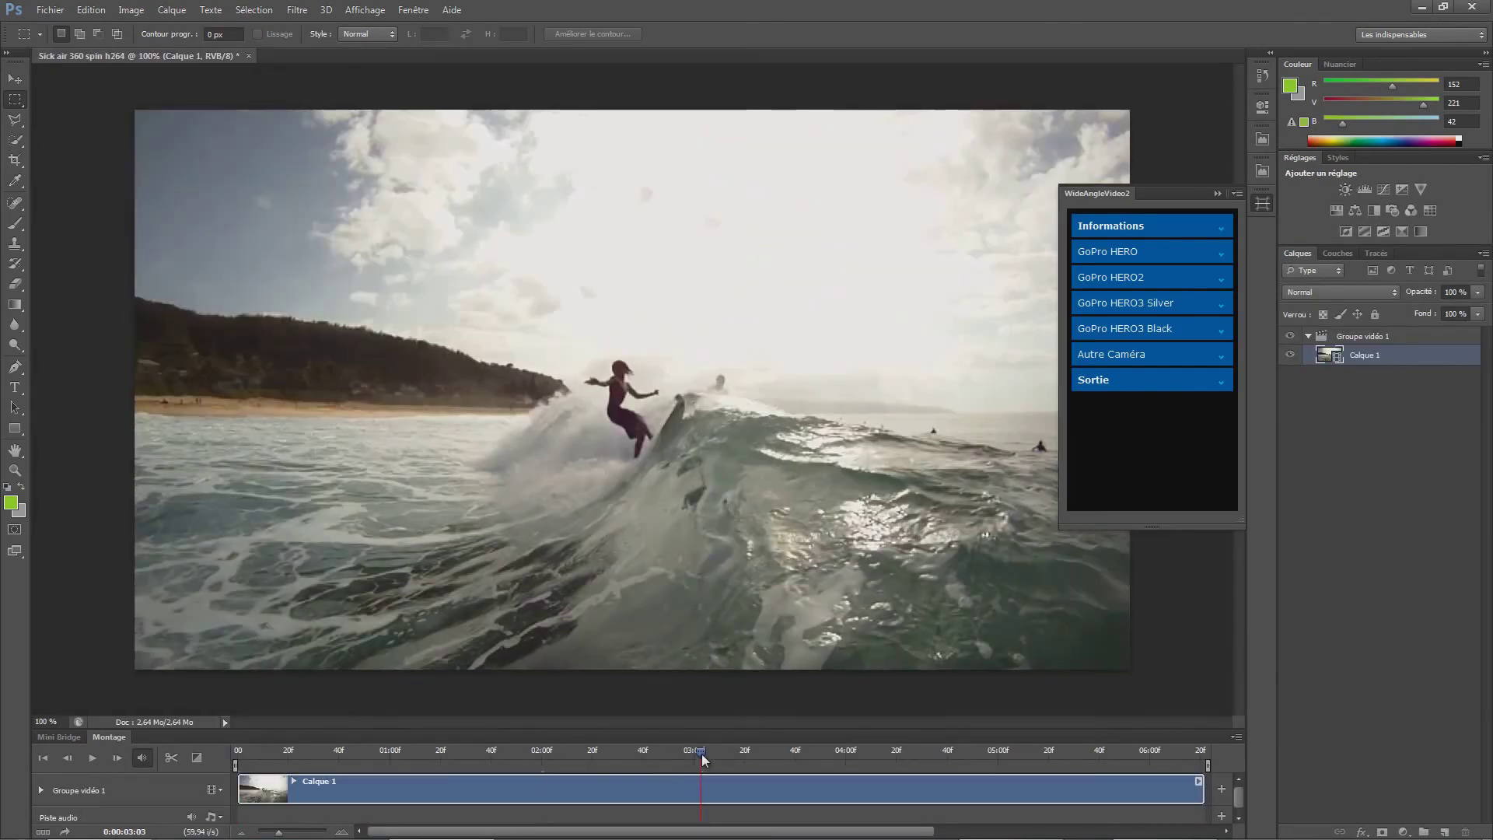
left_click(777, 749)
left_click_drag(810, 752, 855, 774)
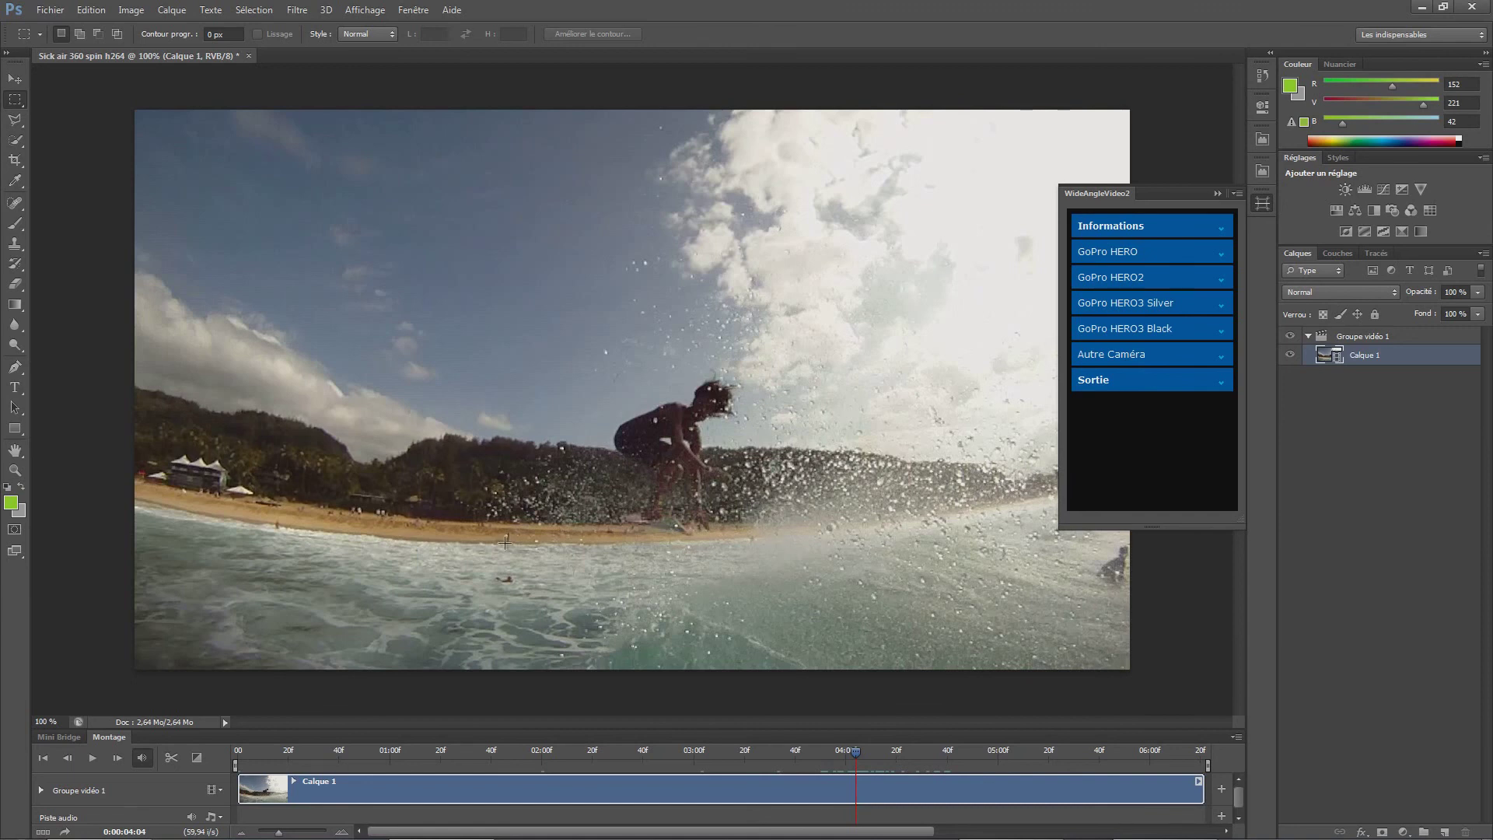
Apply the extension's GoPro HERO 720p lens correction to the clip and collapse the GoPro HERO format list
left_click(1108, 251)
left_click(1093, 272)
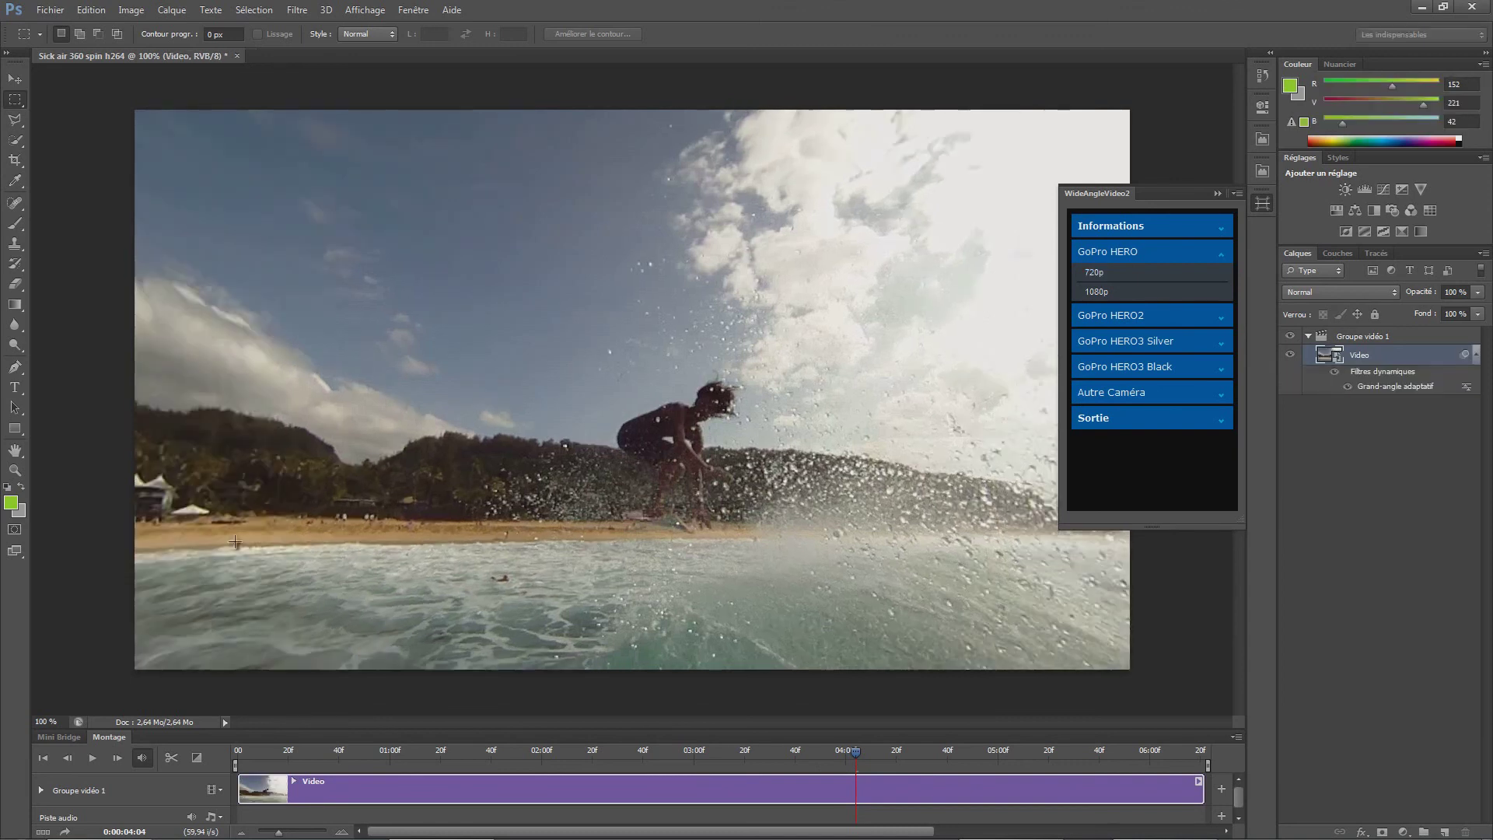
left_click(1199, 289)
left_click(1124, 254)
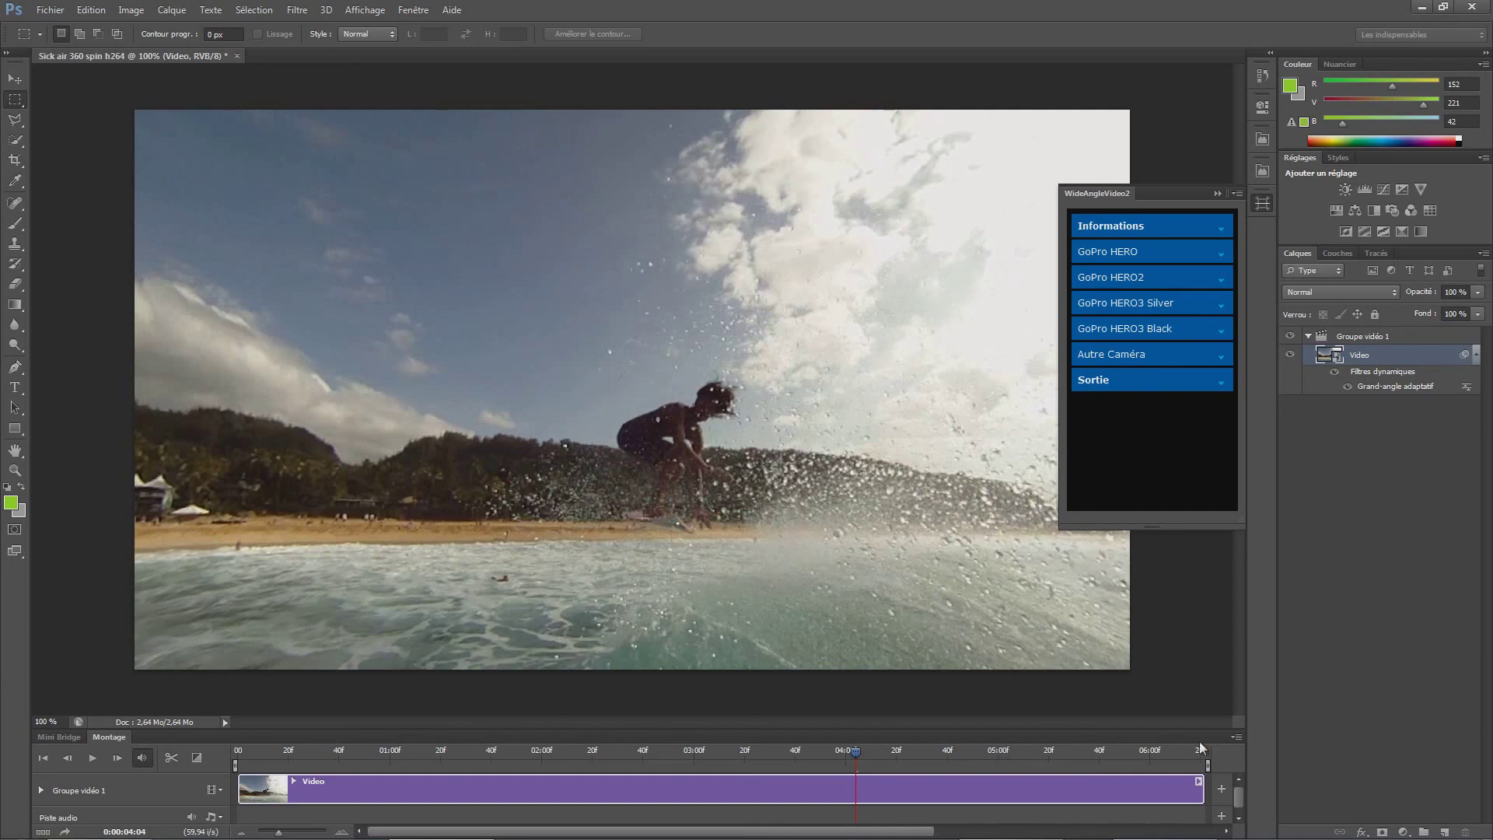
Review the corrected clip at several frames between 5 and 6 seconds, comparing it with and without the Grand-angle adaptatif filter
left_click(997, 751)
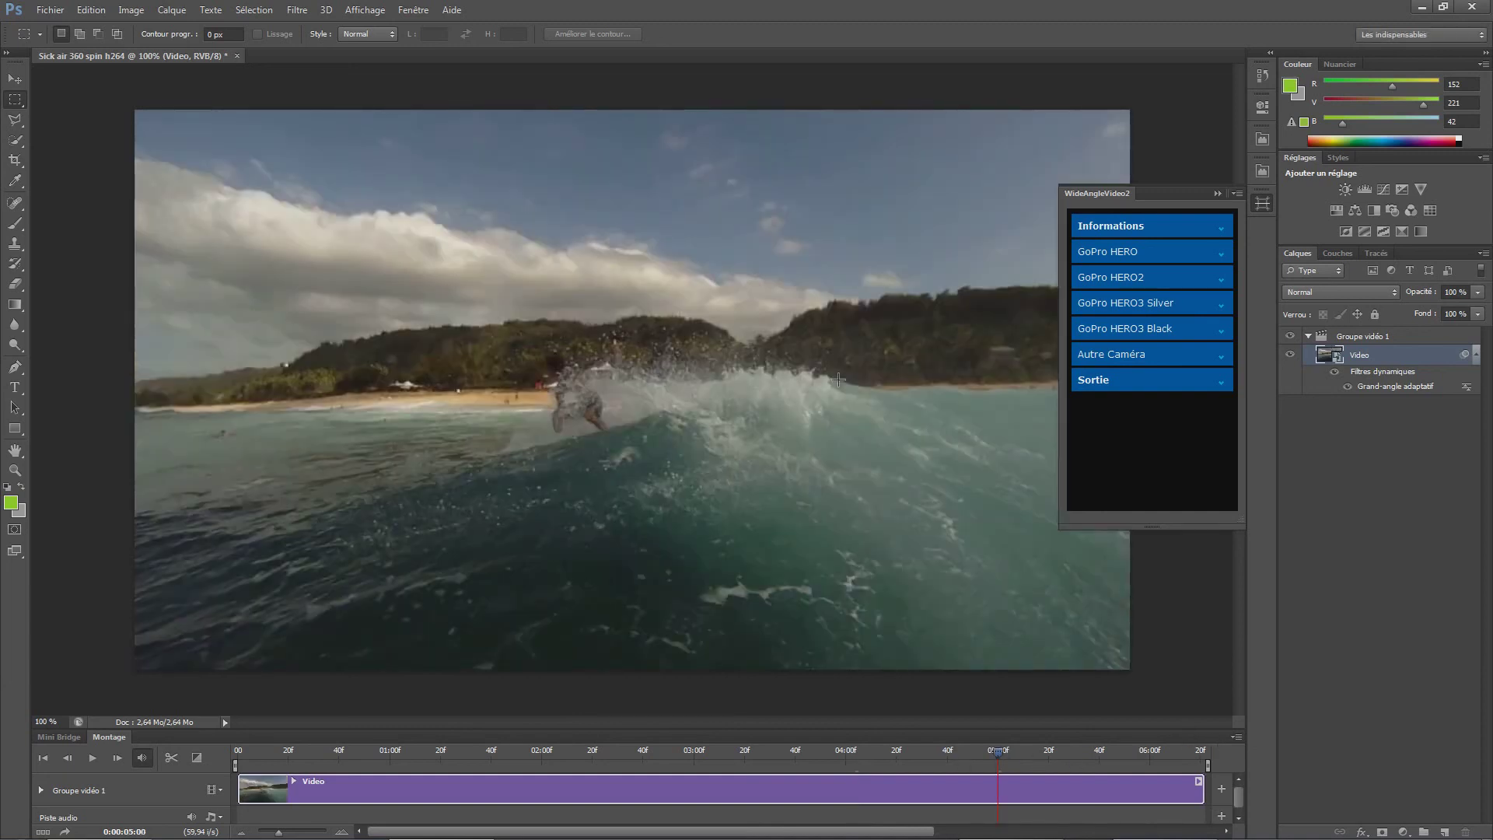
left_click(1110, 751)
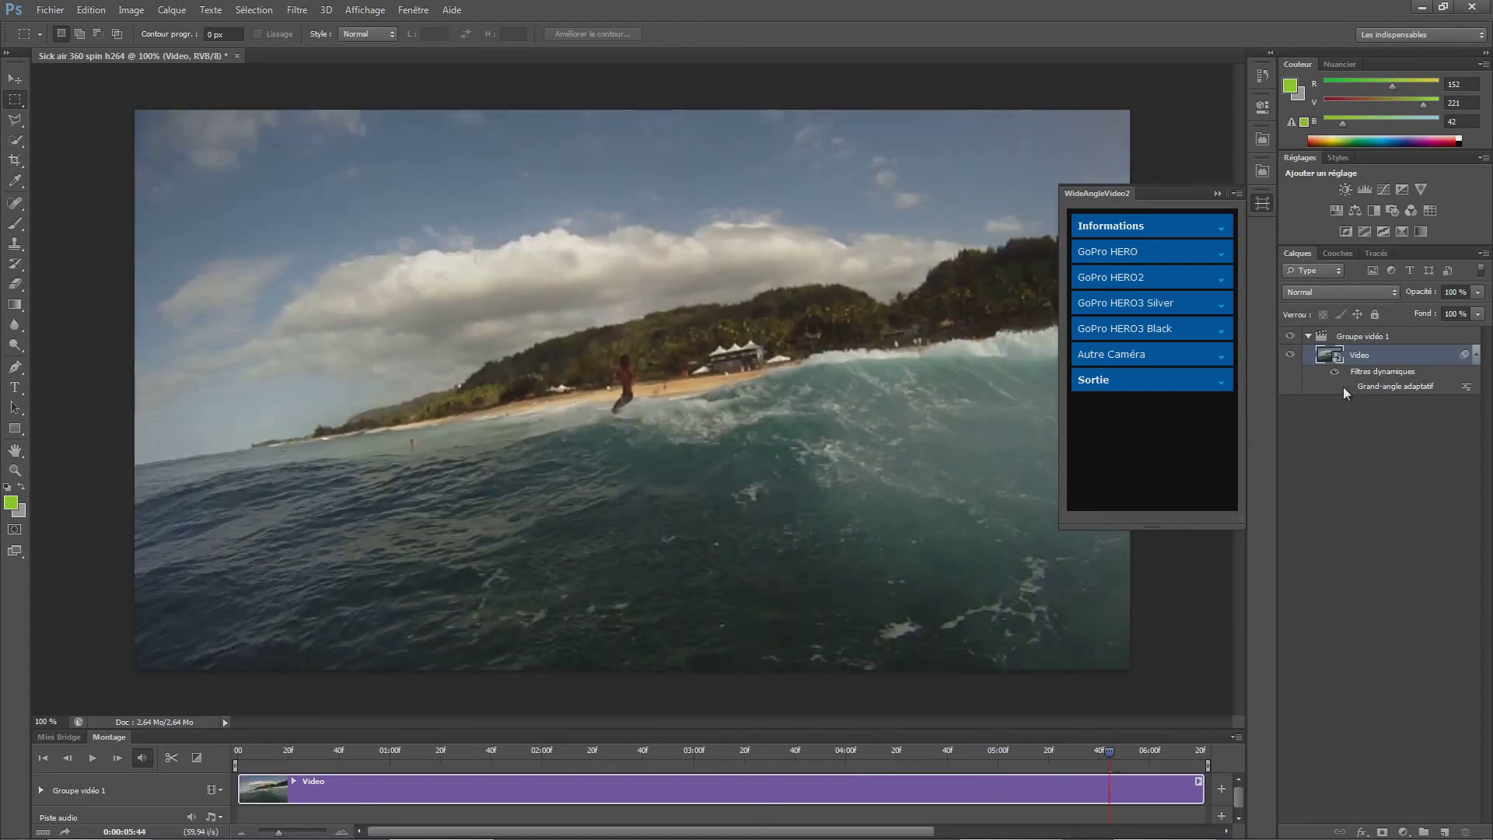
left_click(1344, 388)
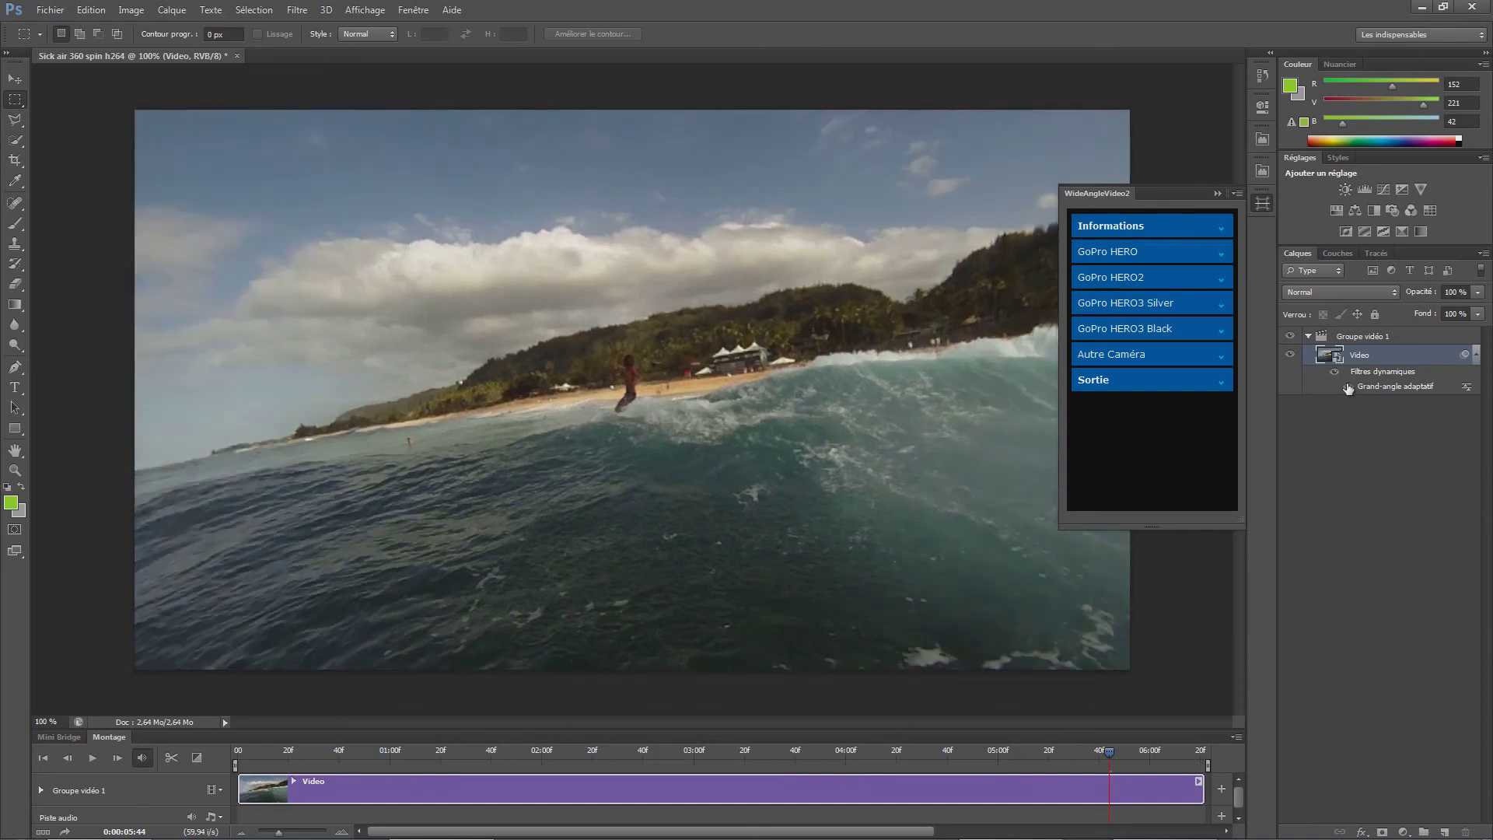
left_click(1009, 753)
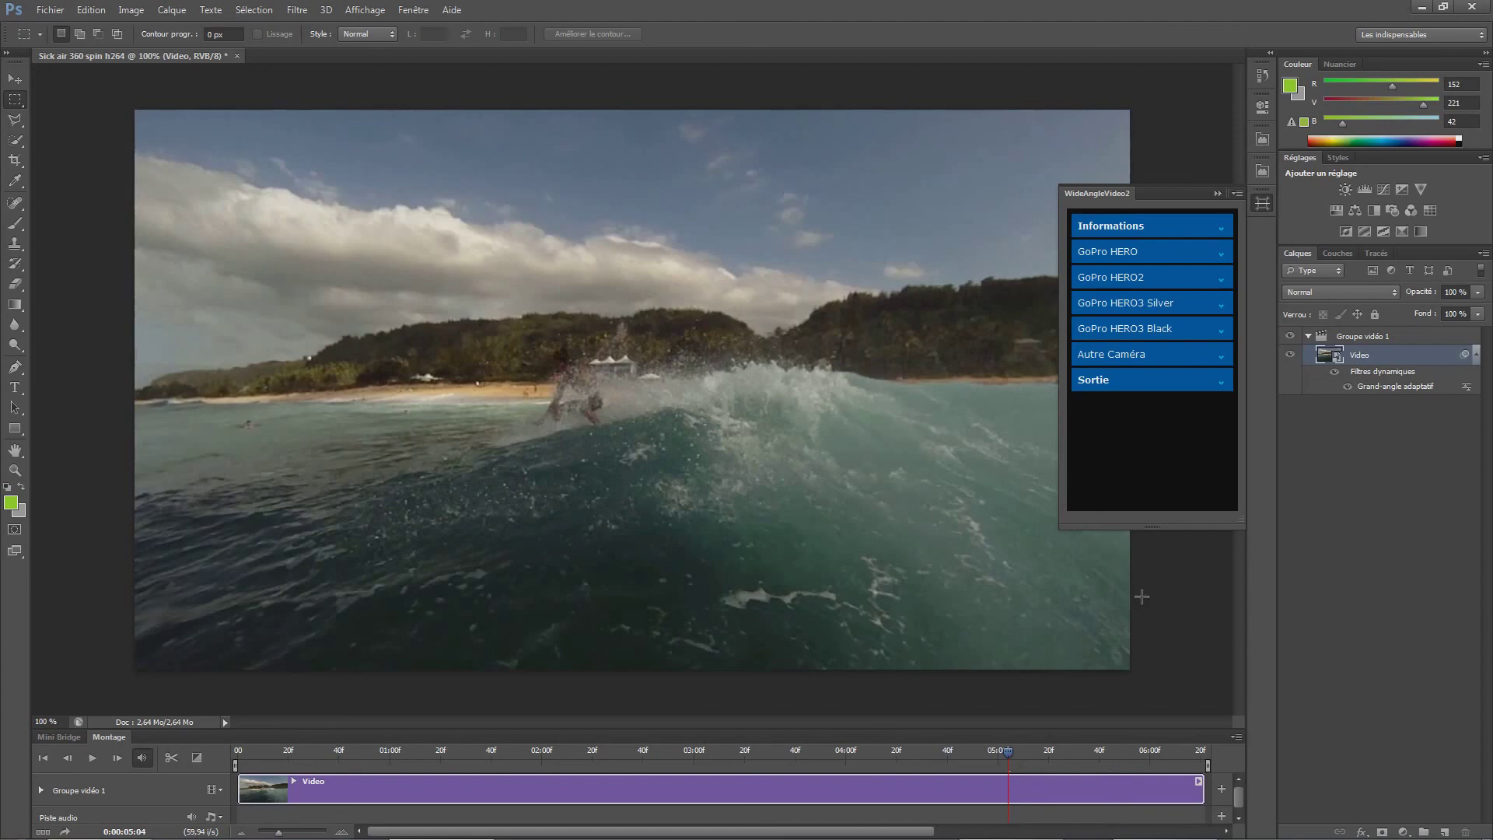